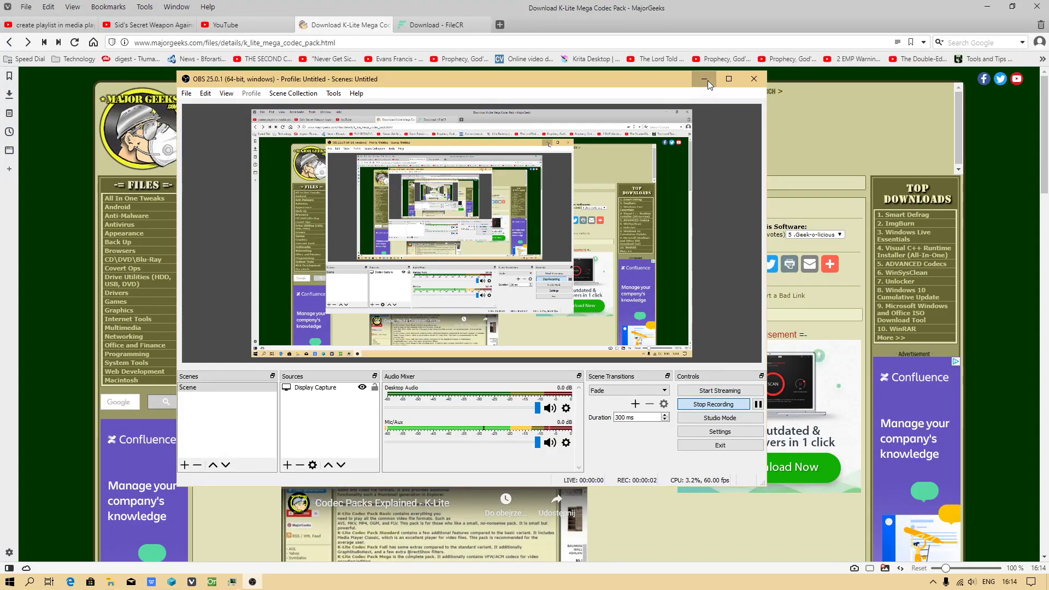
Step: View the YouTube page "create playlist in media player classic PL" and minimize the browser and the D: file window
click(706, 80)
click(69, 26)
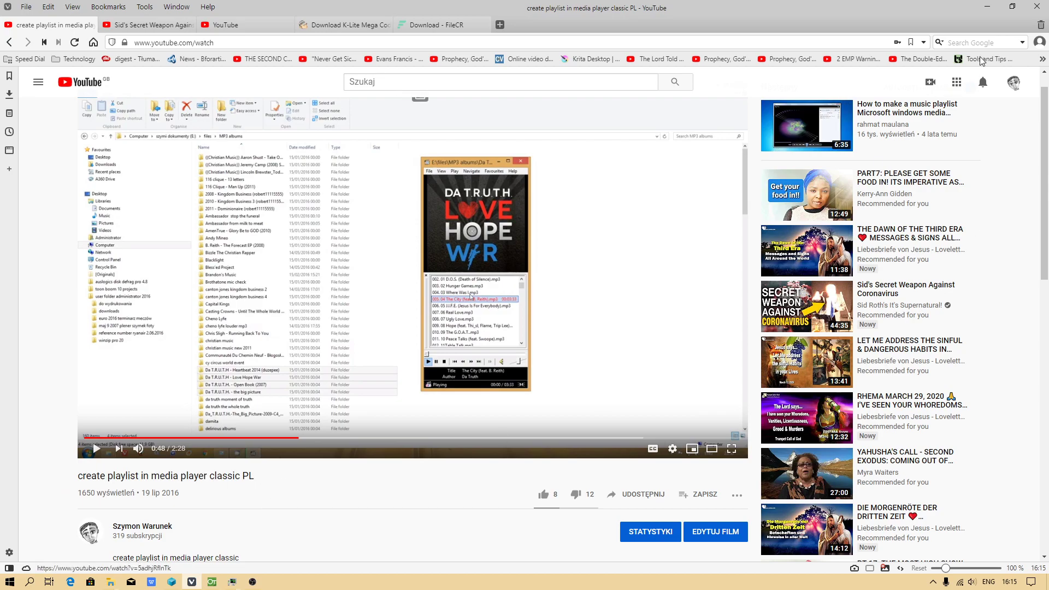
click(991, 9)
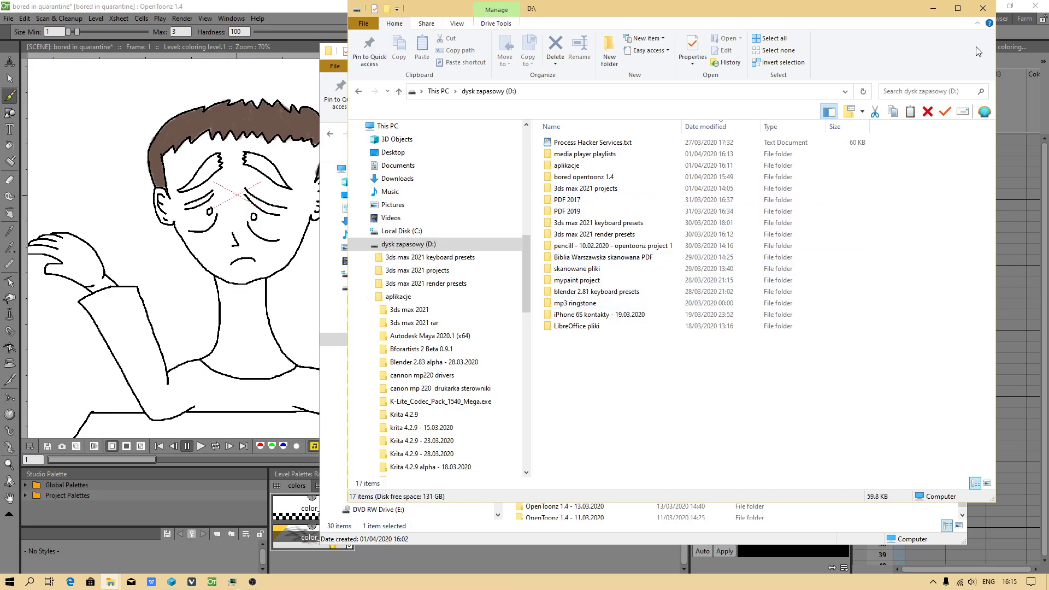
click(933, 8)
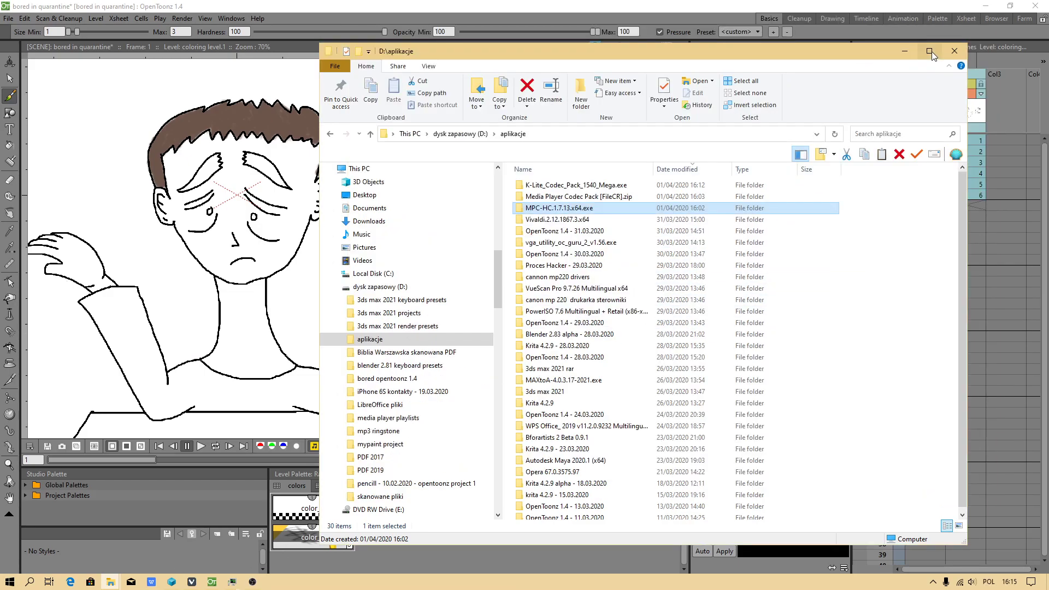
Step: Return to the Vivaldi browser and examine the K-Lite Mega Codec Pack 15.4.0 Final title on the MajorGeeks download page
click(192, 582)
click(332, 25)
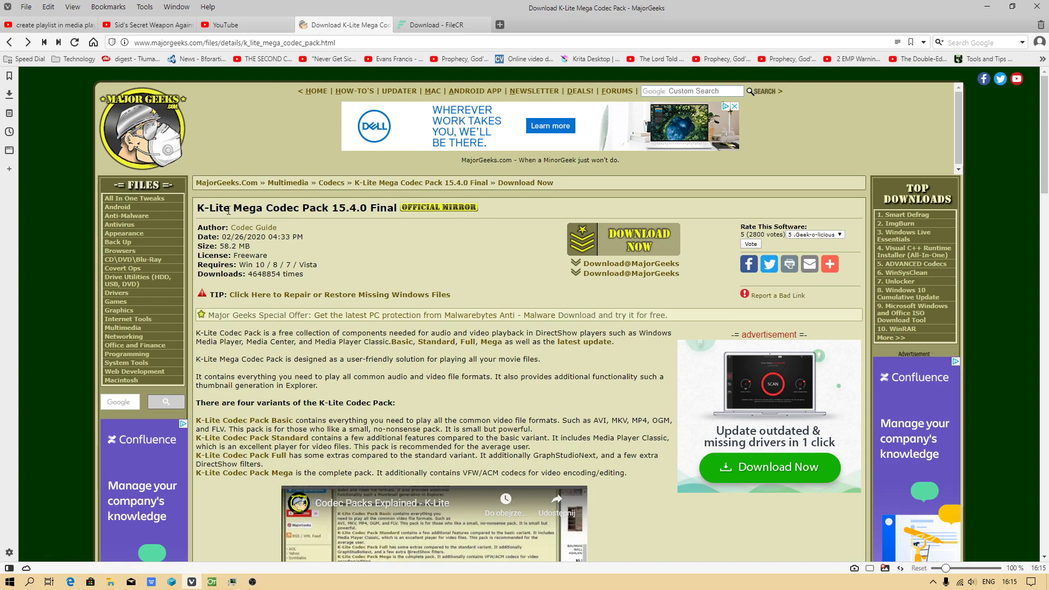
drag(197, 212, 376, 207)
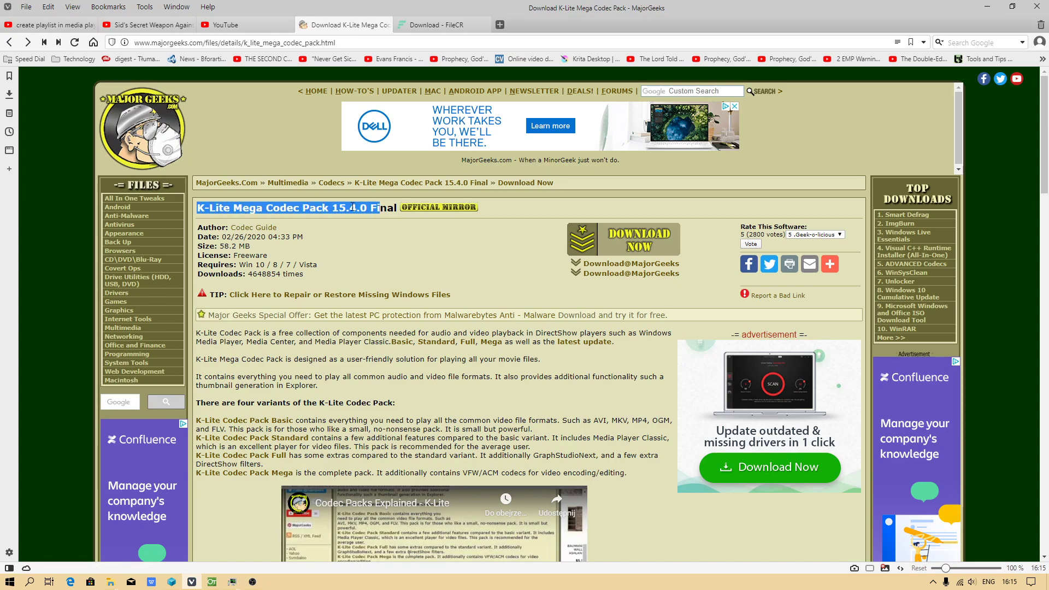
click(370, 217)
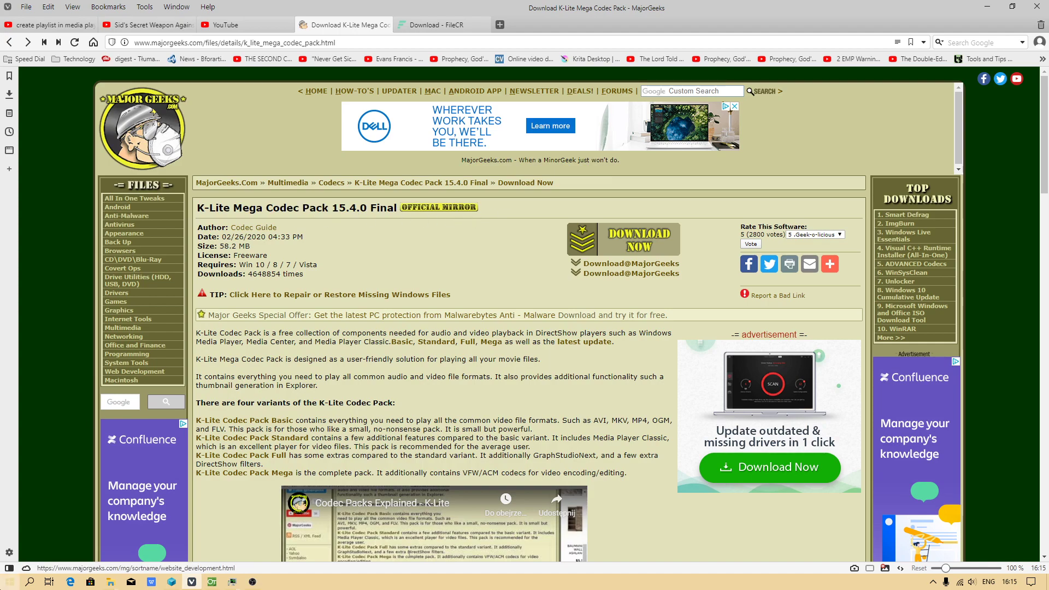
Step: Launch Media Player Classic from the K-Lite Codec Pack program group
click(10, 582)
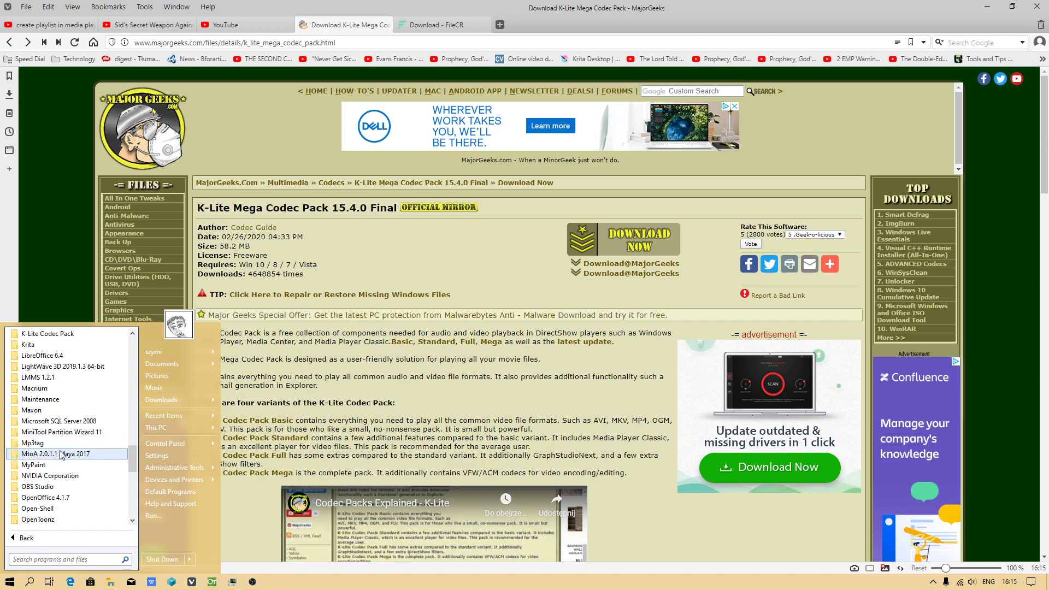
scroll(66, 454, up, 10)
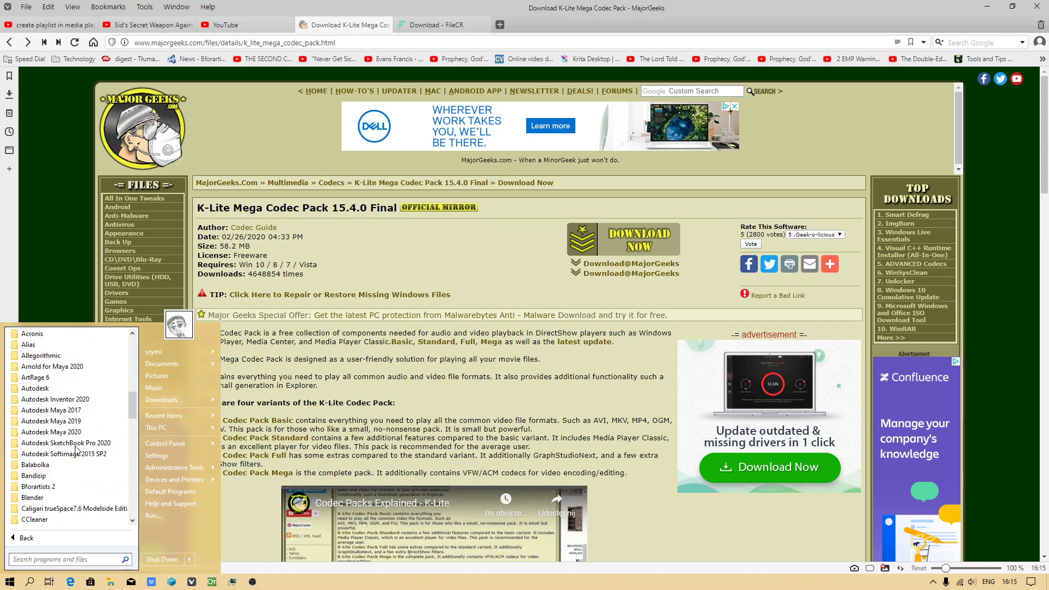
scroll(71, 450, down, 7)
click(55, 432)
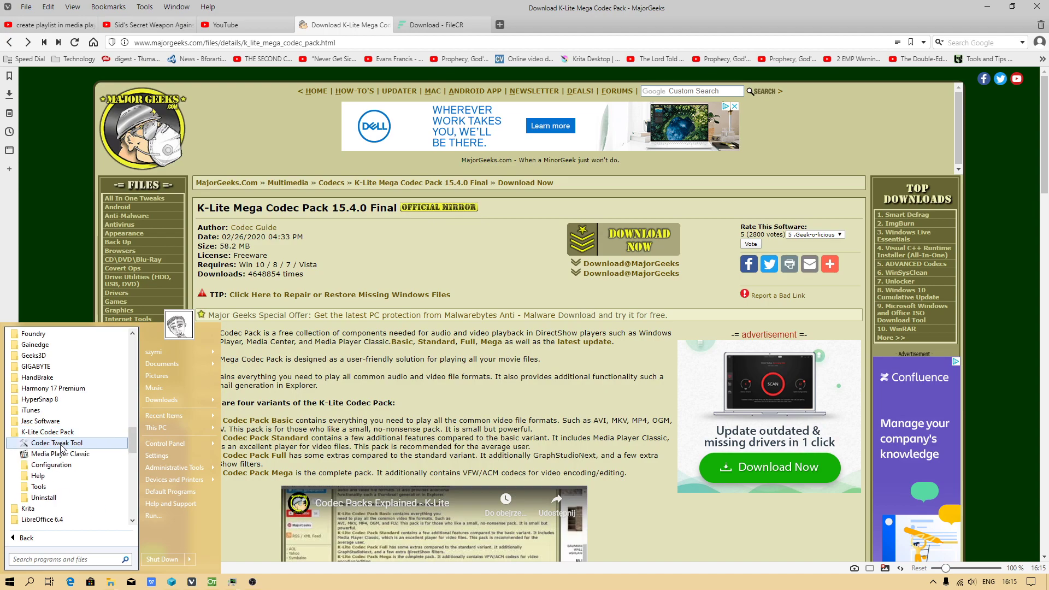
click(60, 454)
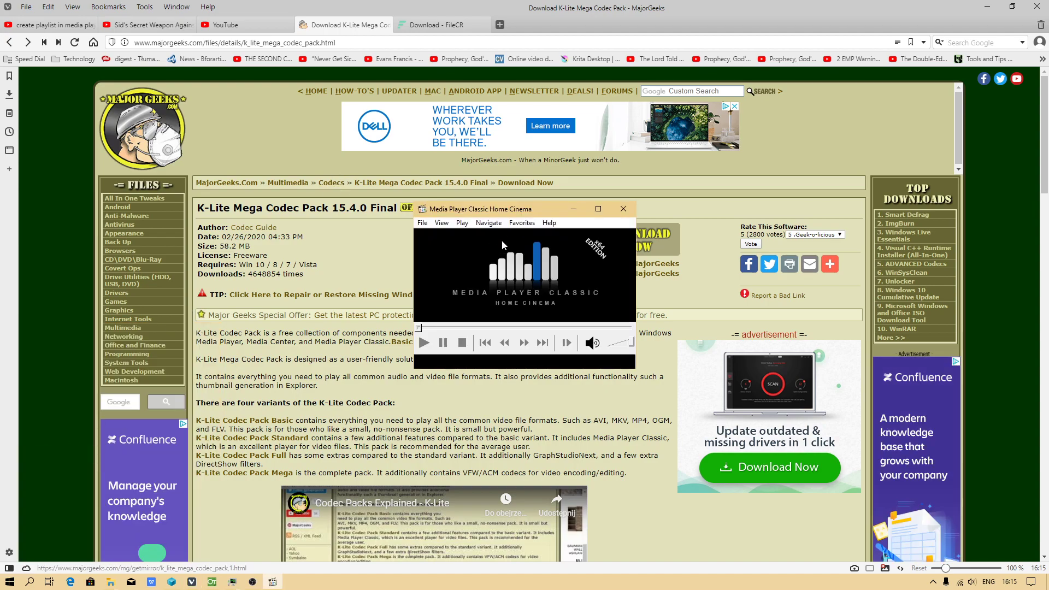
Step: Check the player's version and build information, and close the About dialog
click(549, 223)
click(568, 300)
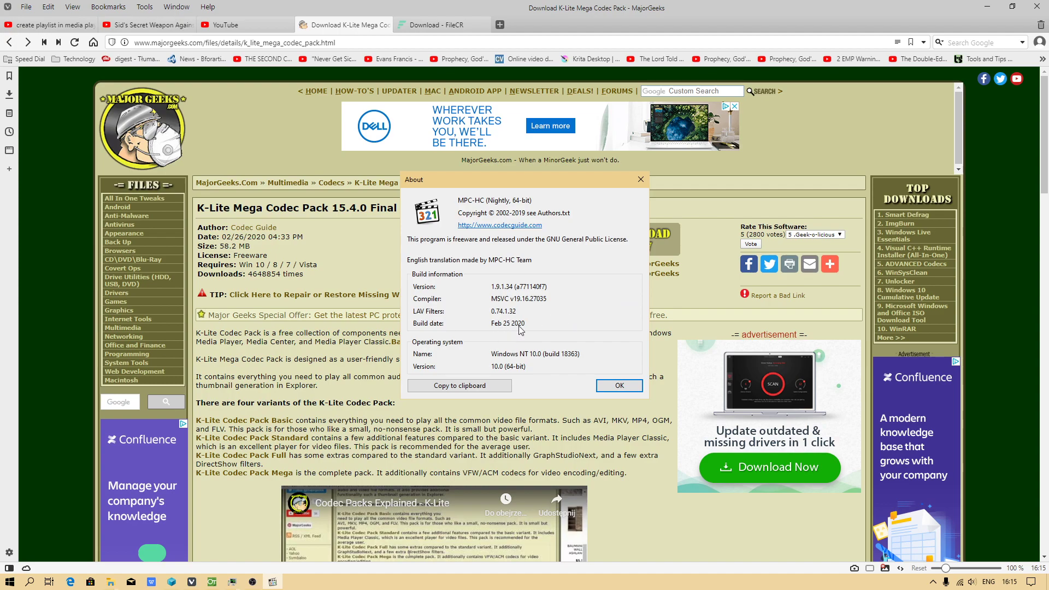
click(618, 384)
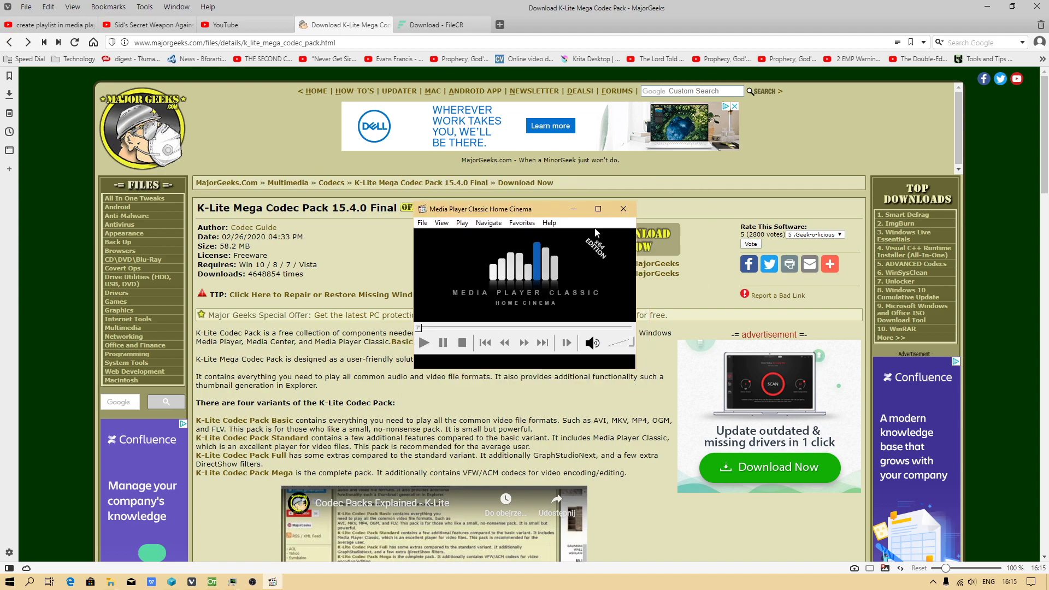
Step: Switch to File Explorer and open the media player playlists folder on the dysk zapasowy (D:) drive
click(111, 583)
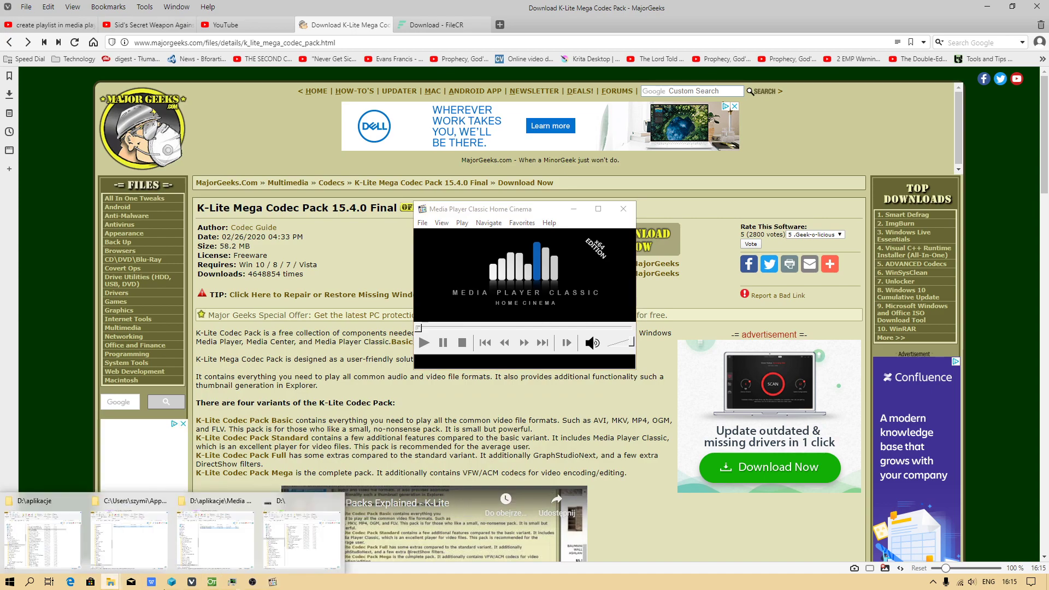
click(44, 538)
click(459, 134)
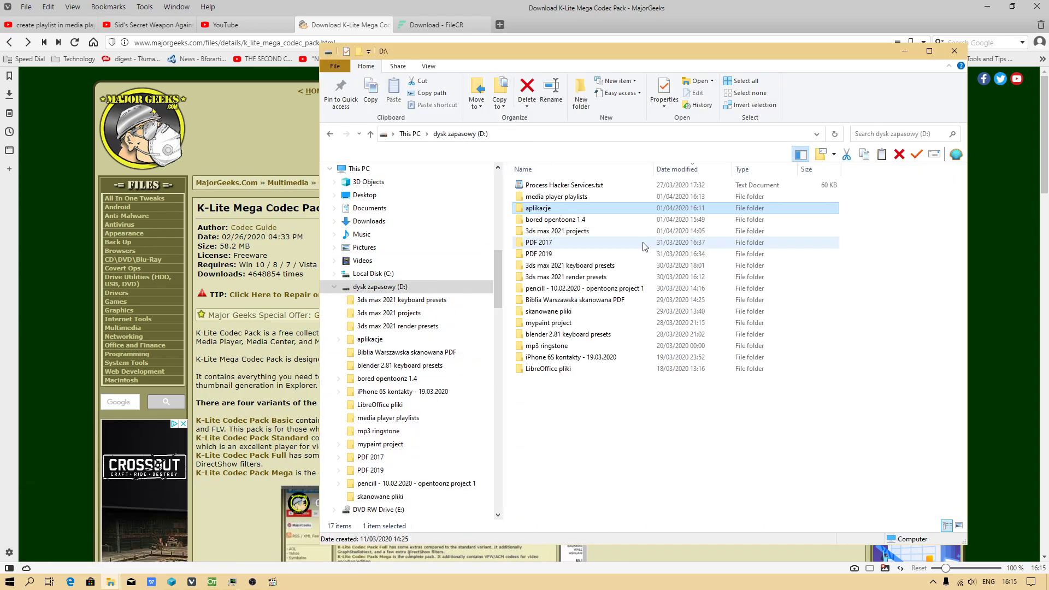
click(412, 134)
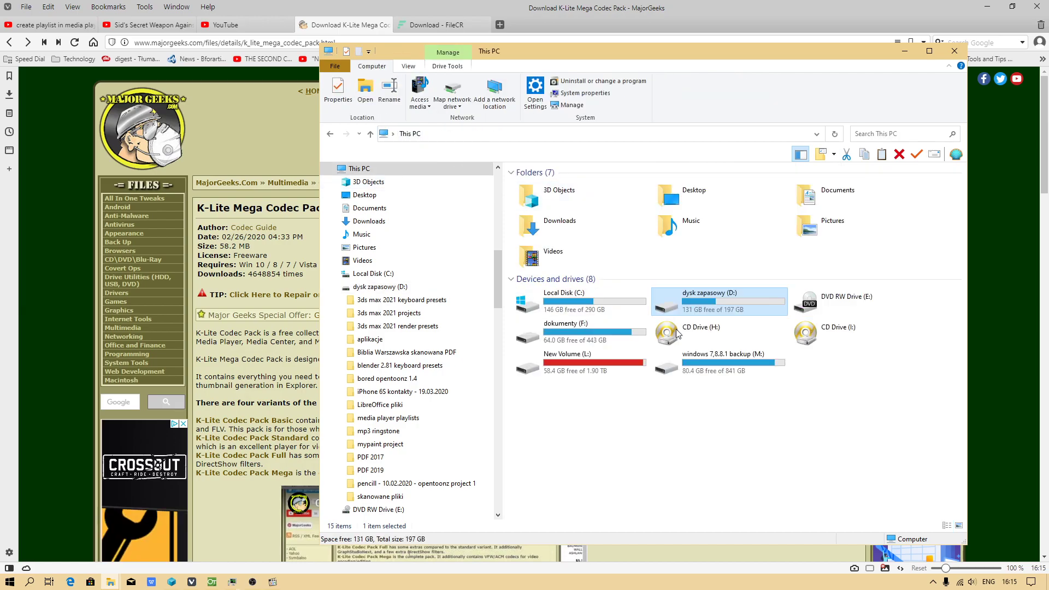
double_click(711, 315)
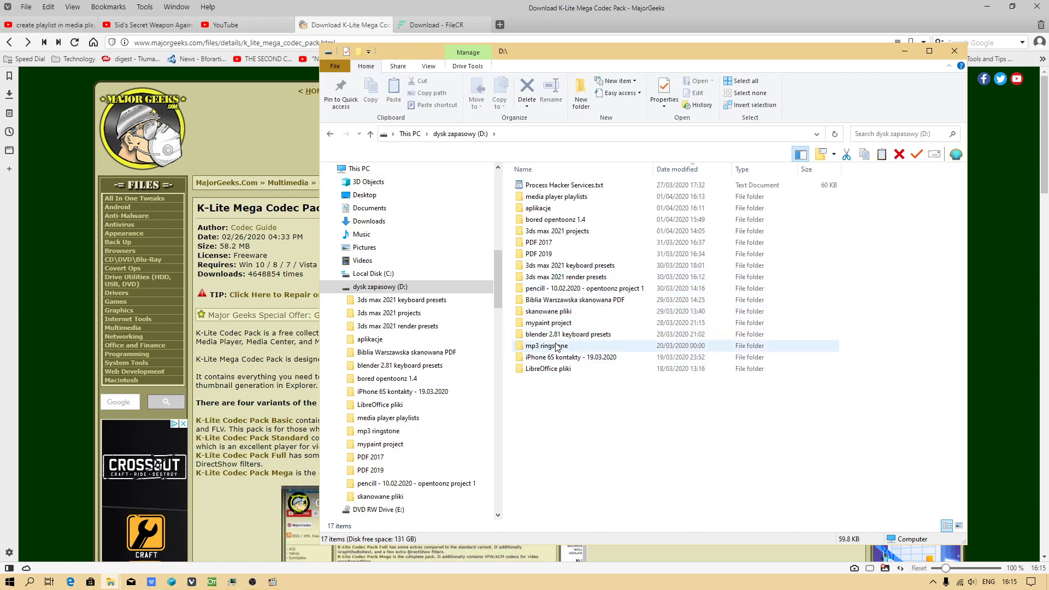
double_click(563, 198)
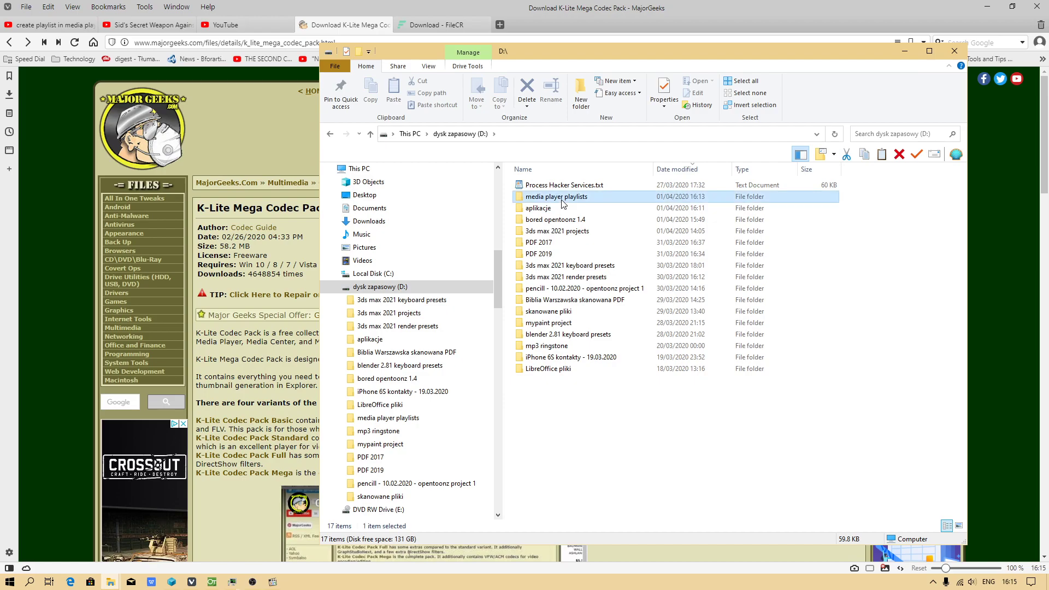
Step: Open the "Desperation Band - Light Up The World" album inside MP3 christian worship albums on dokumenty (F:), with the drive's folders sorted by name
click(427, 134)
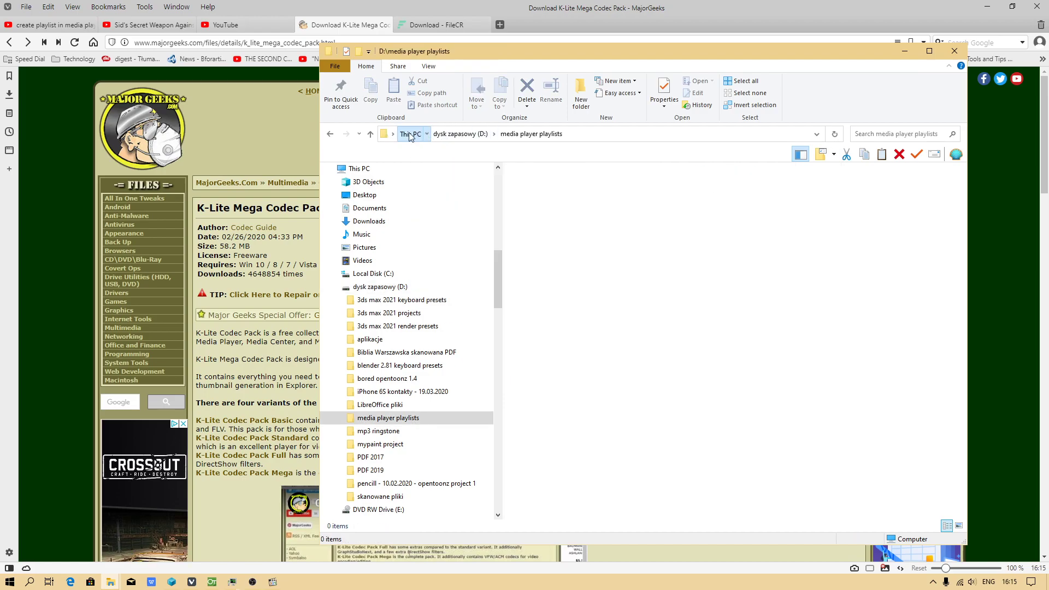
click(410, 134)
double_click(605, 323)
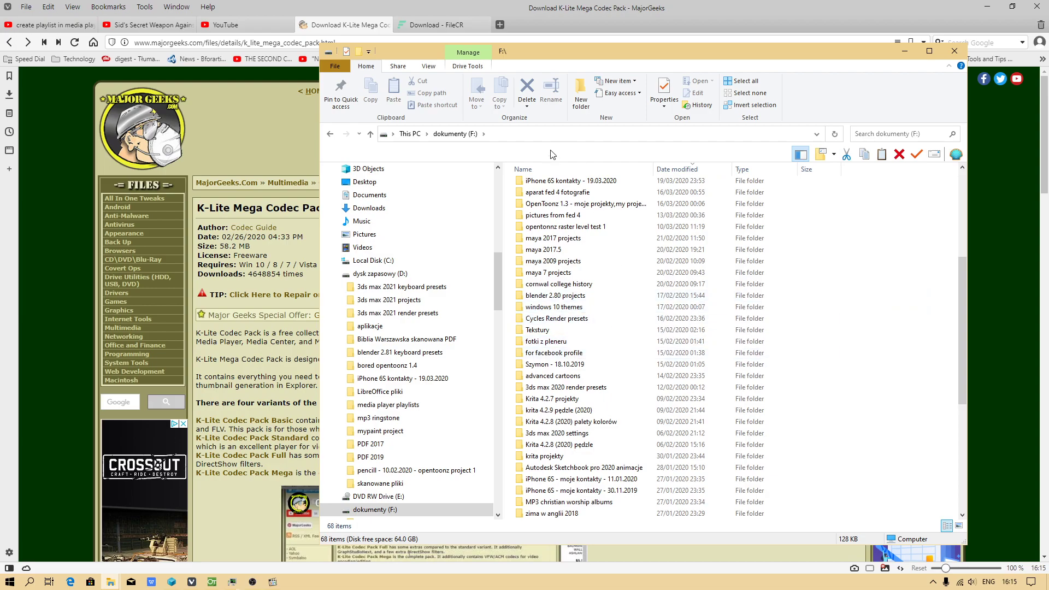
click(546, 167)
scroll(606, 303, down, 10)
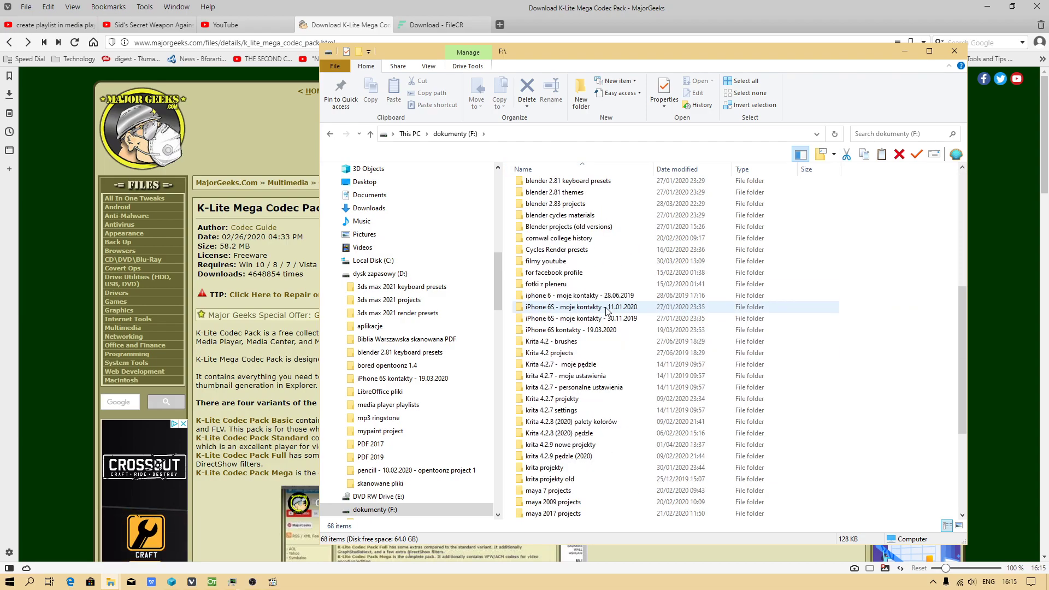
double_click(553, 365)
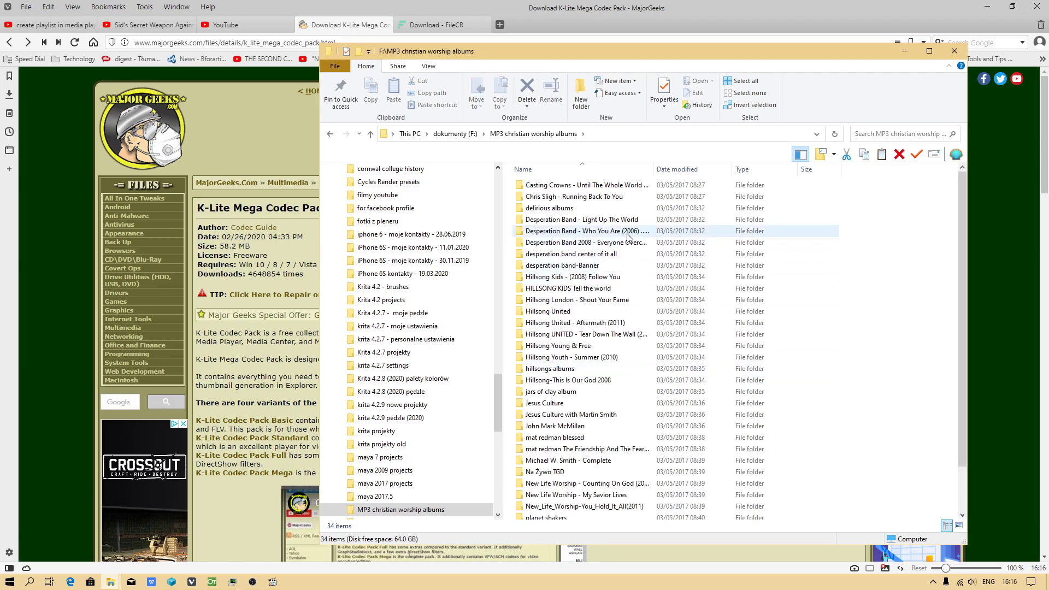
mouse_move(628, 236)
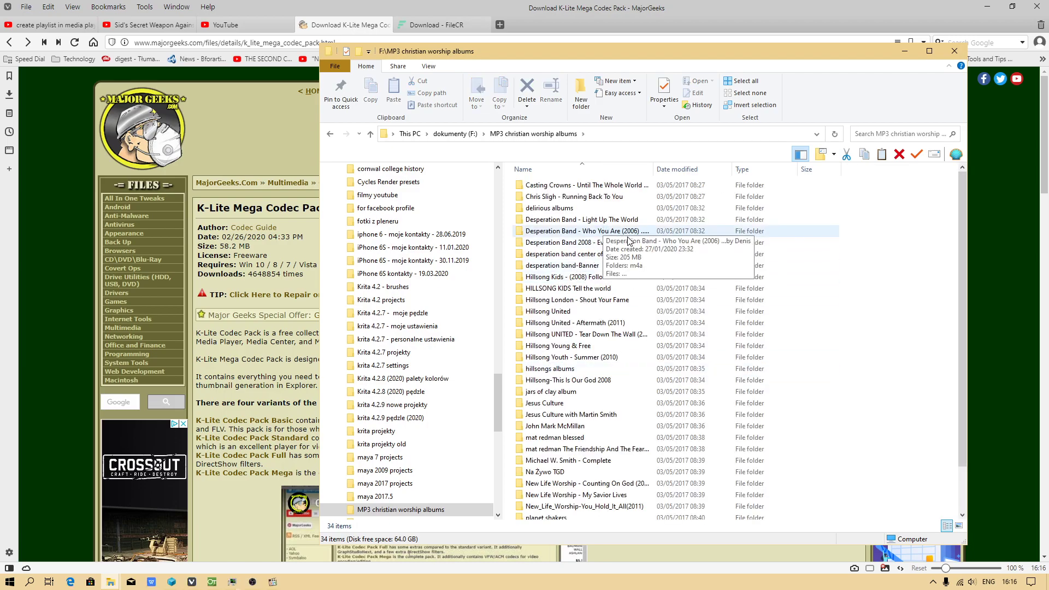
double_click(621, 220)
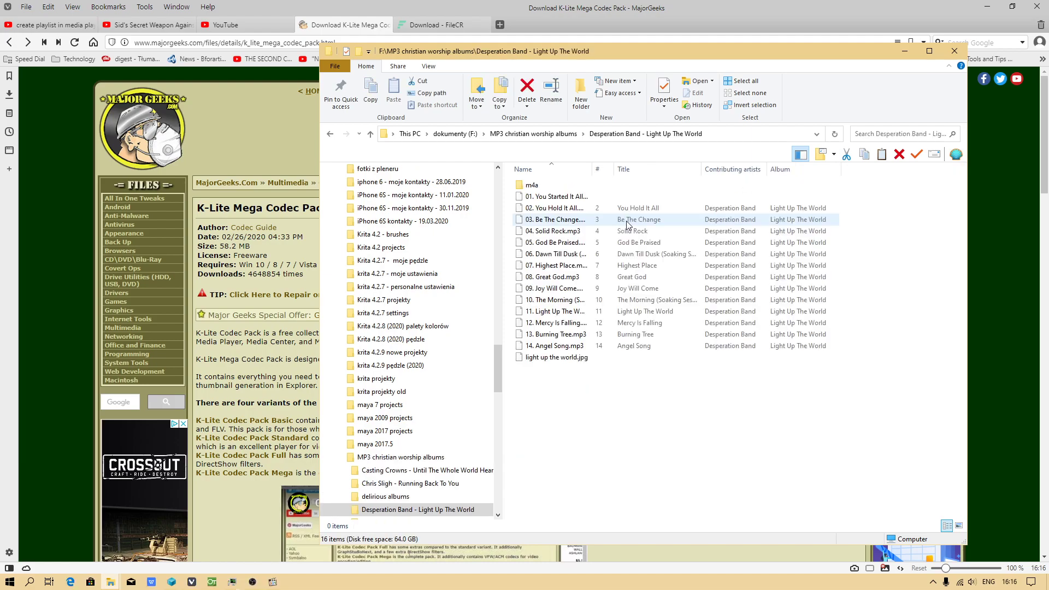
Step: Make MPC-HC (x64) the default app for .mp3 files through the properties of 05. God Be Praised.mp3
click(561, 242)
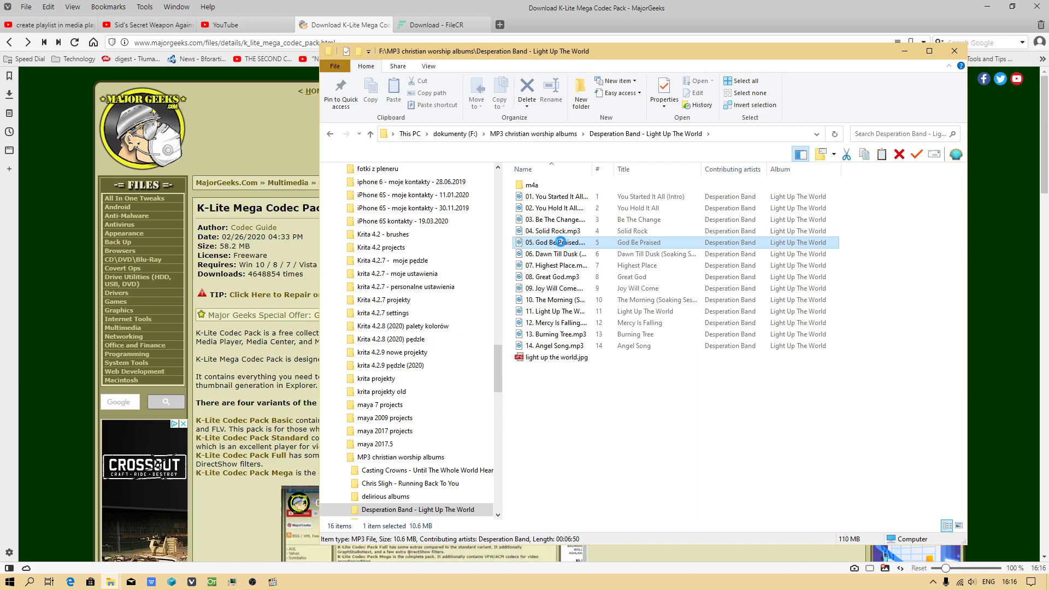
right_click(561, 242)
click(589, 564)
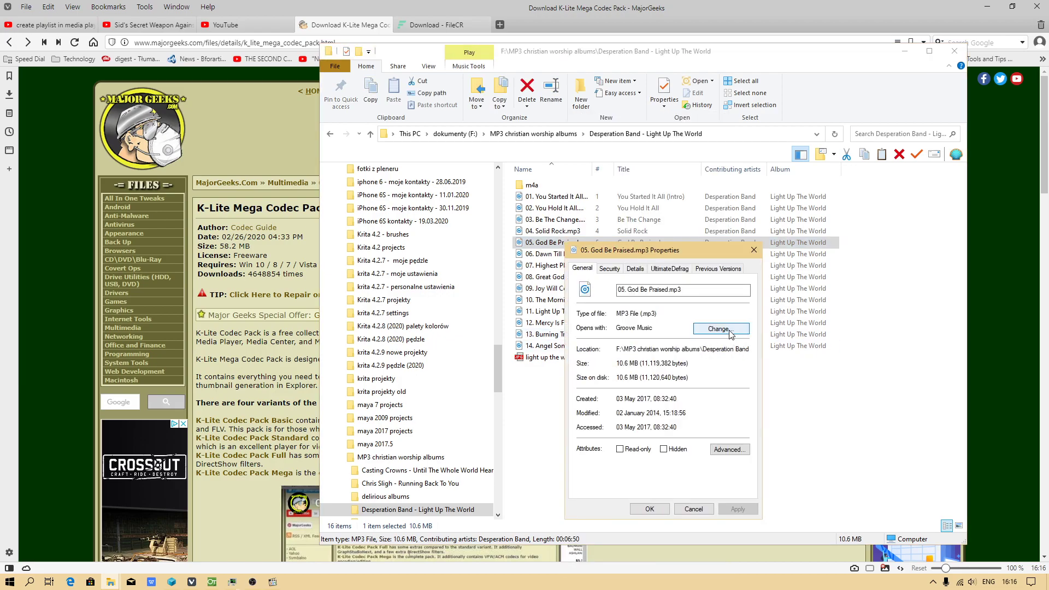
click(730, 333)
click(483, 285)
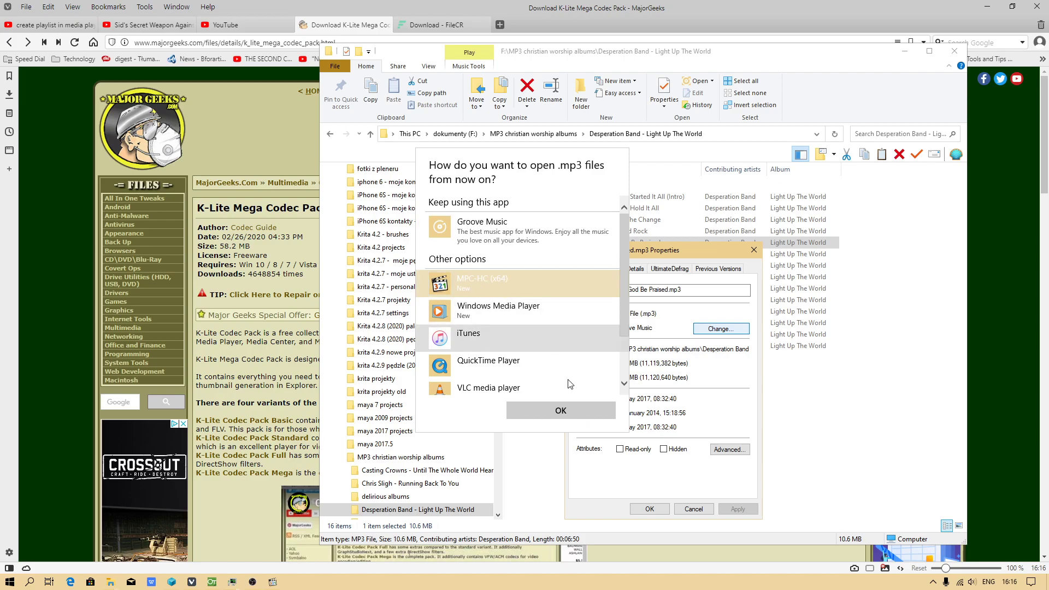
click(561, 410)
click(738, 509)
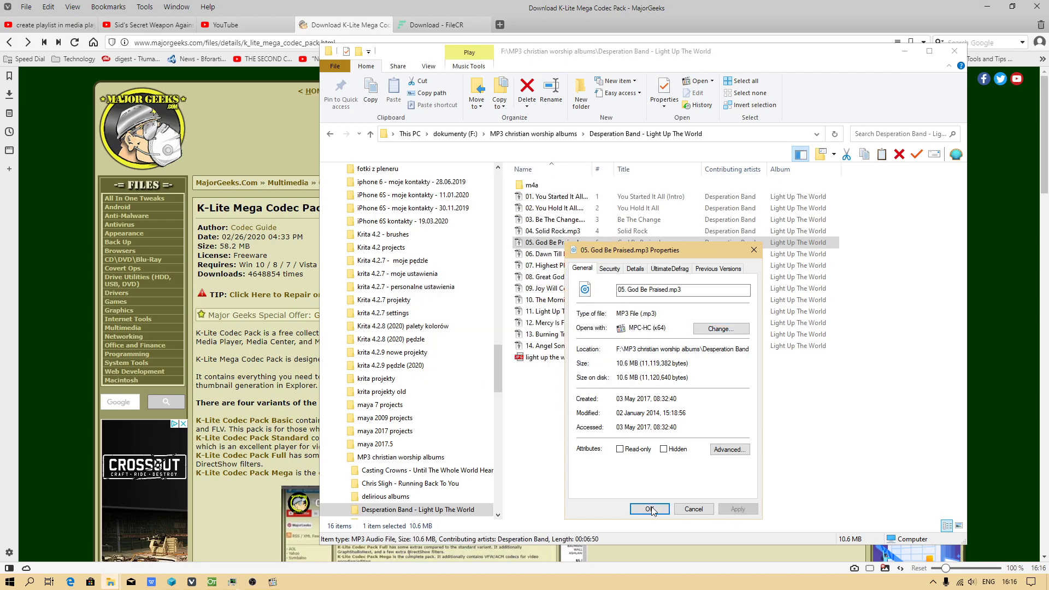
click(650, 508)
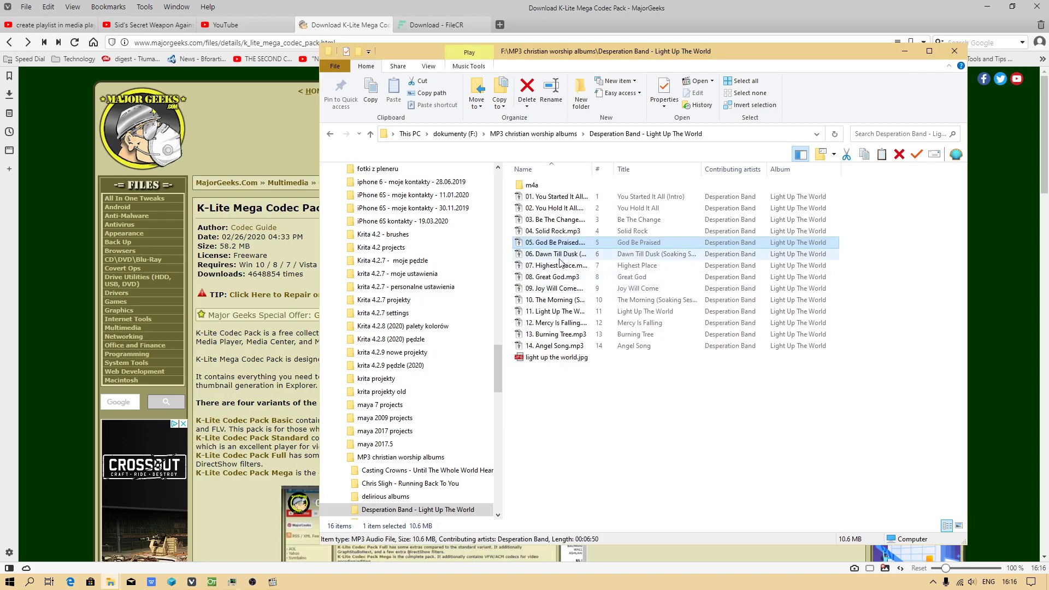
Step: Play 03. Be The Change.mp3 in the default player, skip ahead slightly, and close the player
double_click(560, 220)
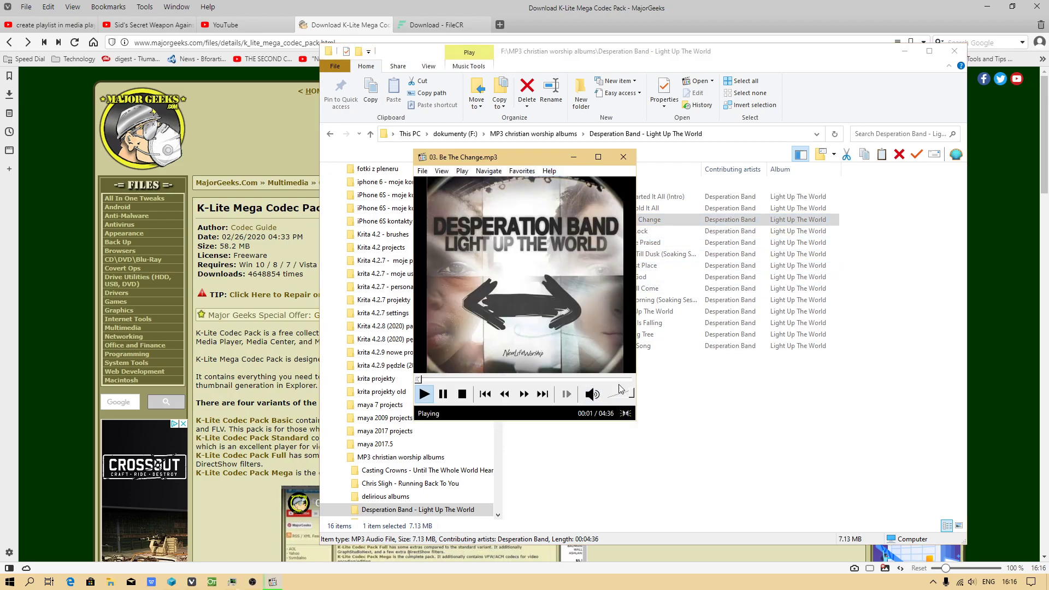
click(446, 378)
click(623, 157)
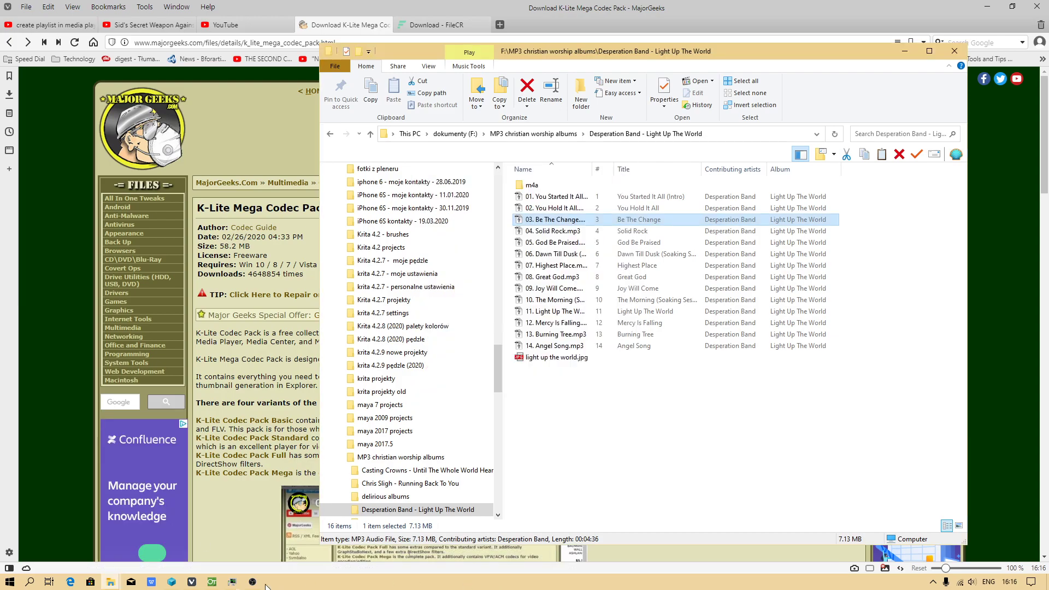
Step: Reopen Media Player Classic, place its window beside the album's file list, and show the playlist pane
key(super)
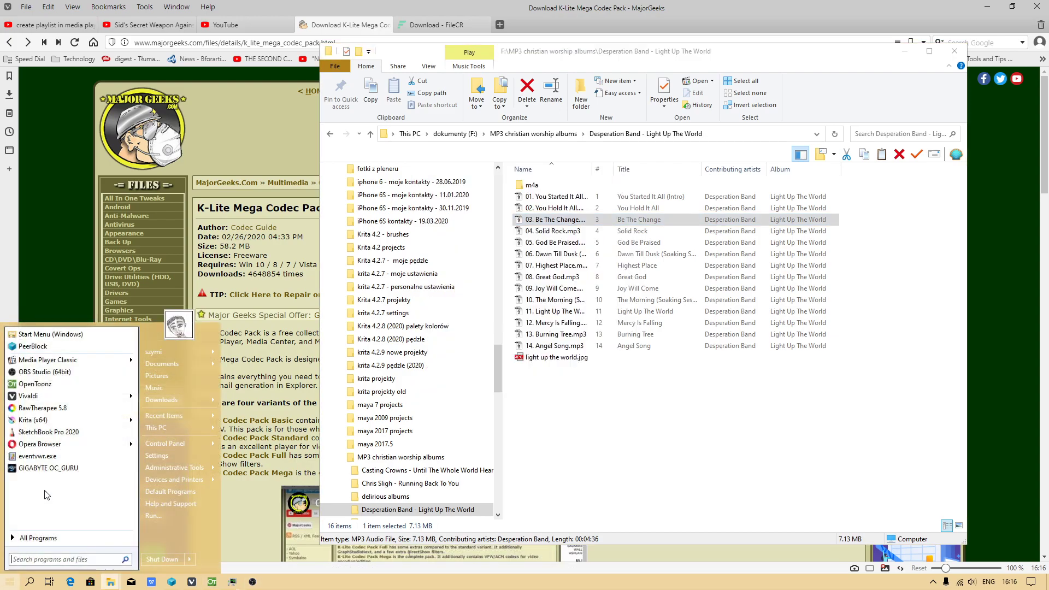
click(69, 359)
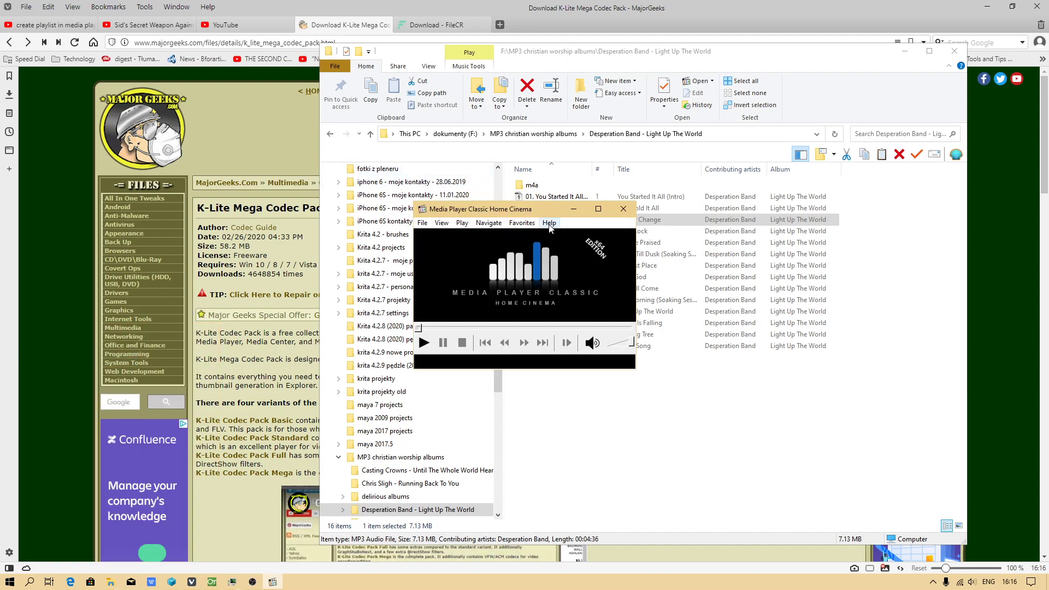
drag(550, 180, 183, 184)
click(169, 192)
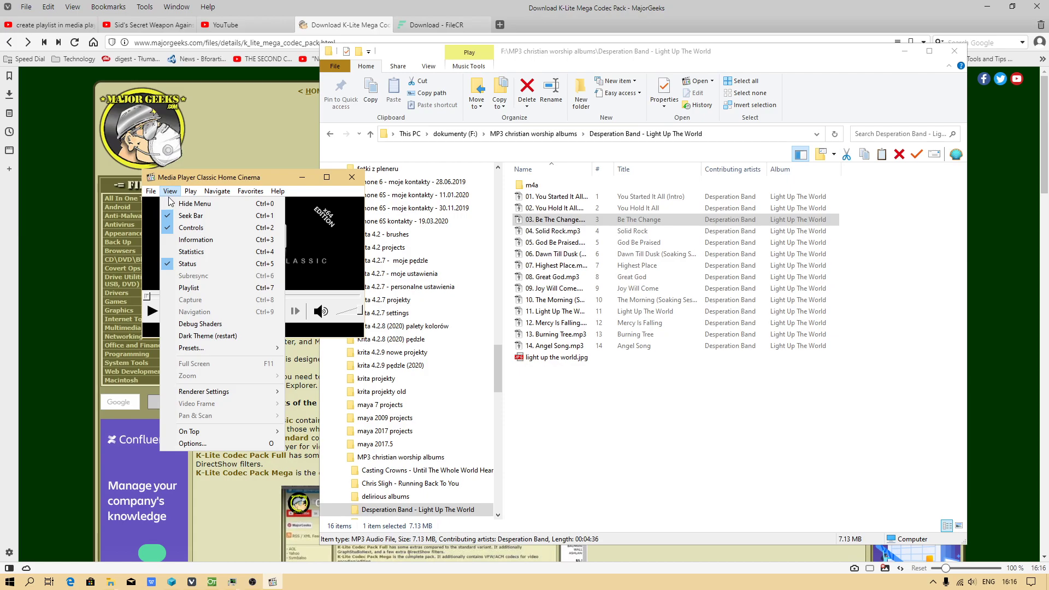
mouse_move(234, 354)
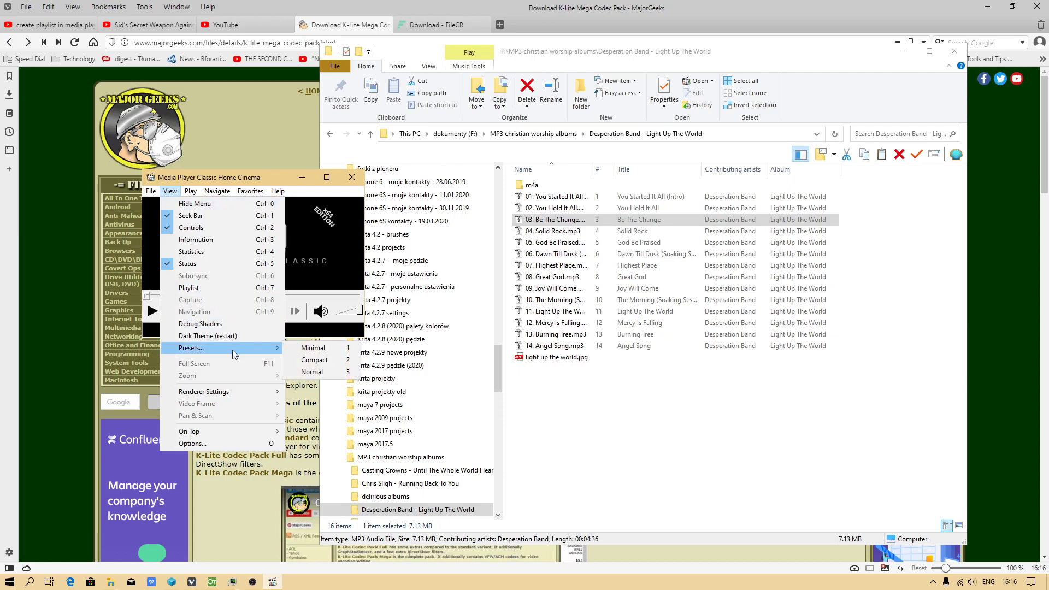
click(202, 287)
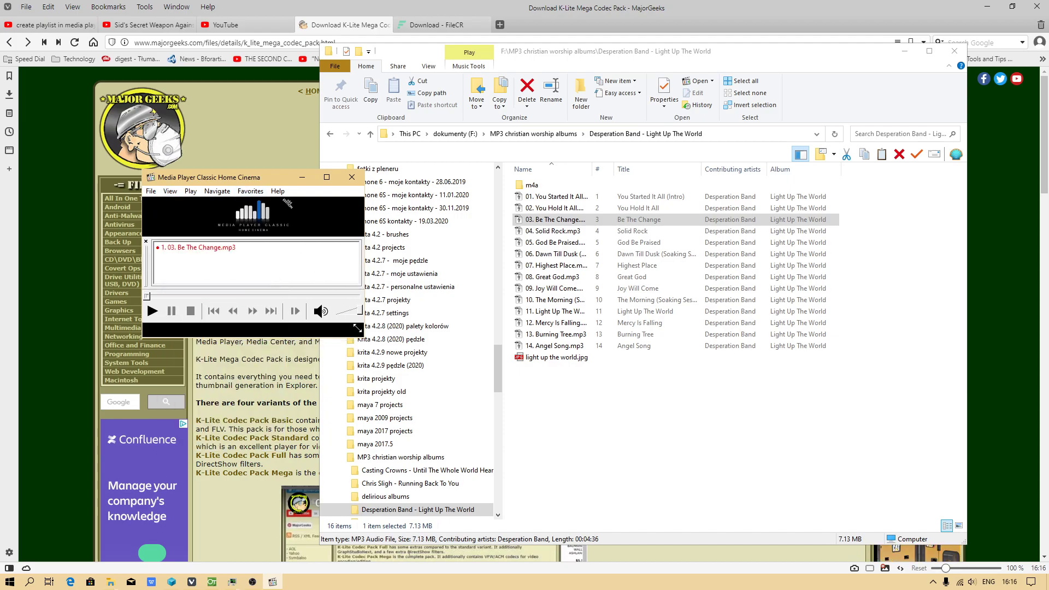
Step: Enlarge the player window and its playlist pane, and add all 14 MP3 tracks of the Light Up The World album to the playlist
drag(357, 328, 407, 463)
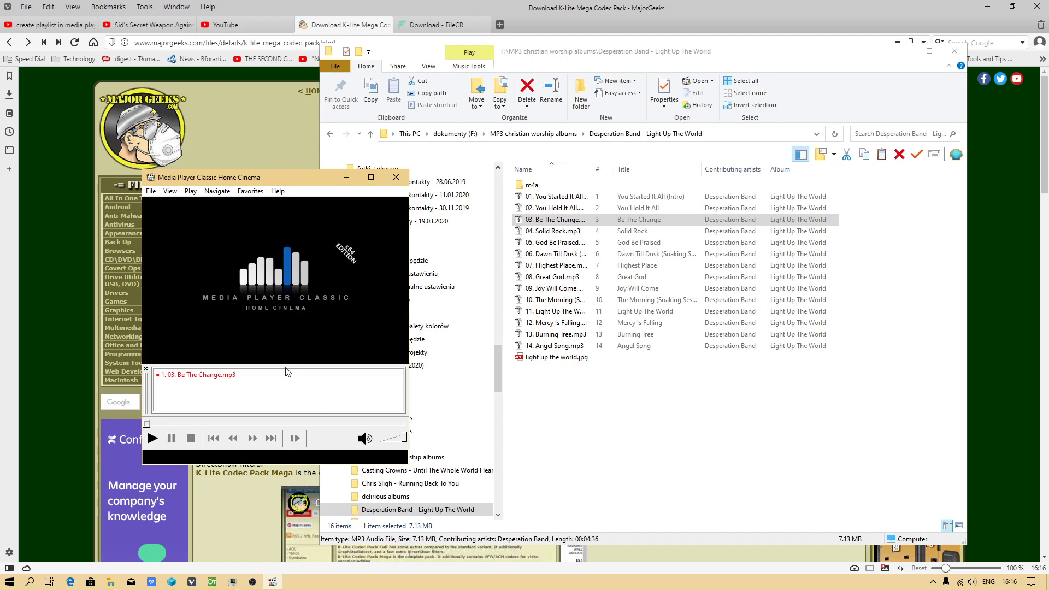
drag(285, 364, 285, 281)
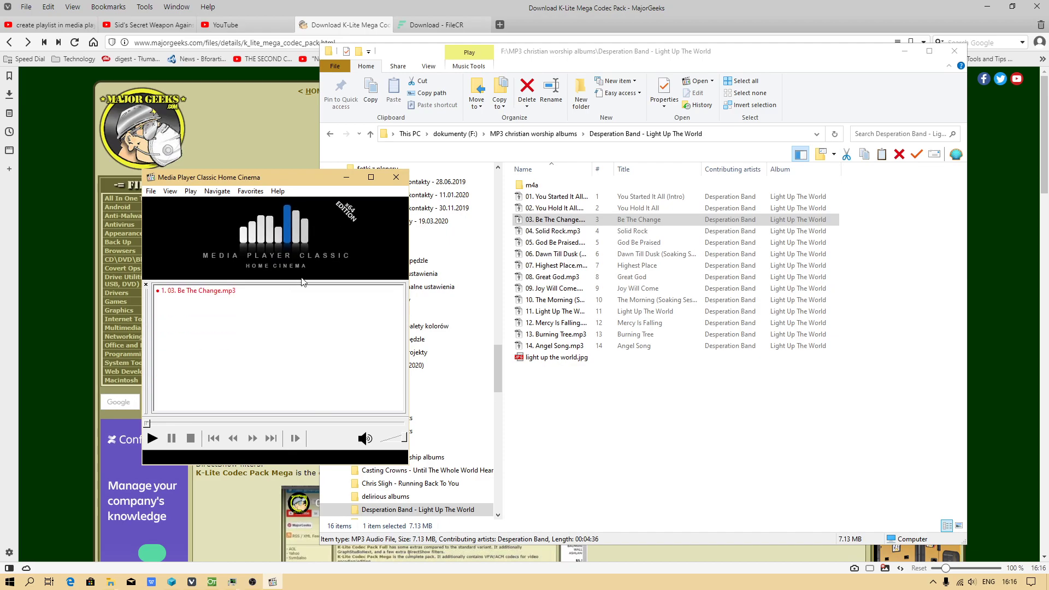
drag(514, 195, 227, 346)
drag(396, 317, 402, 348)
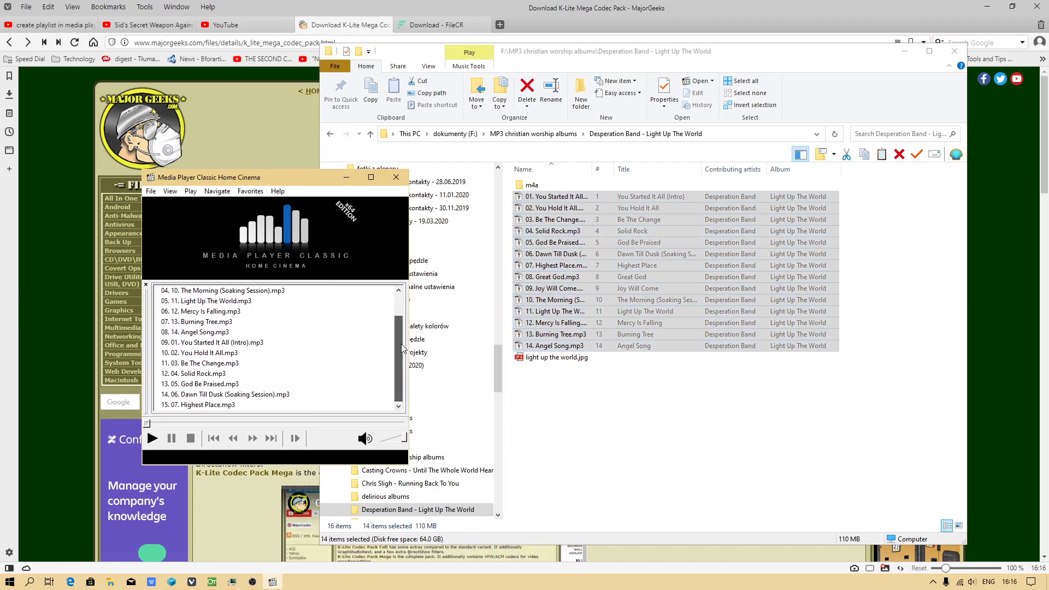
right_click(316, 321)
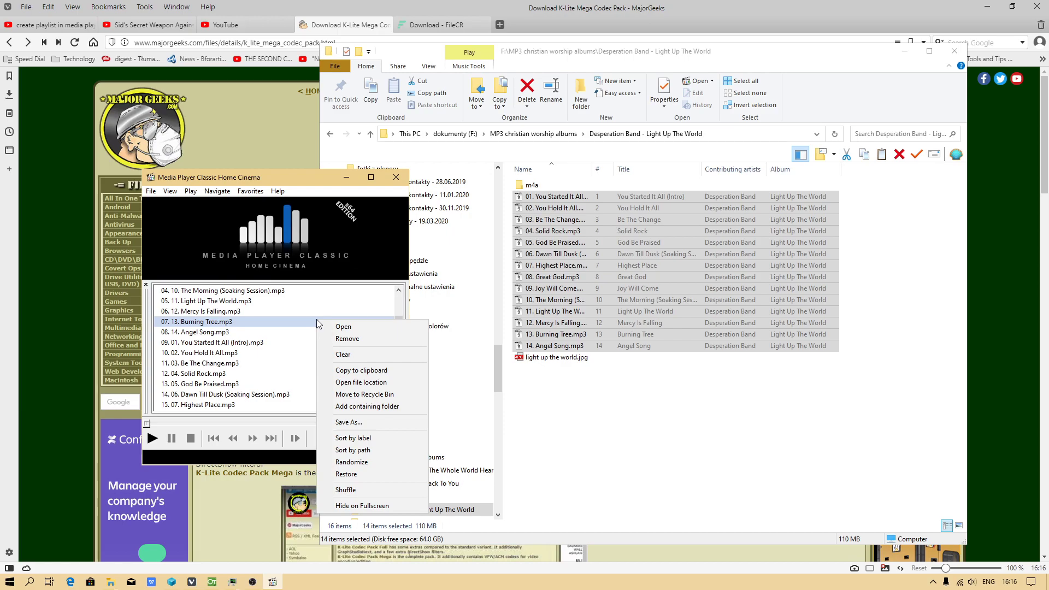
click(373, 423)
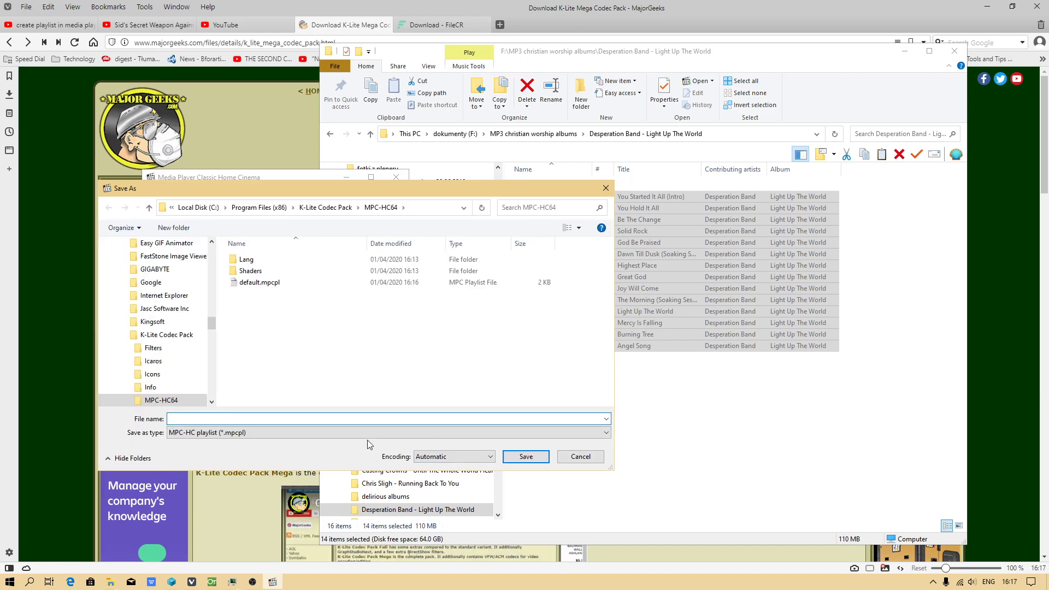
click(581, 456)
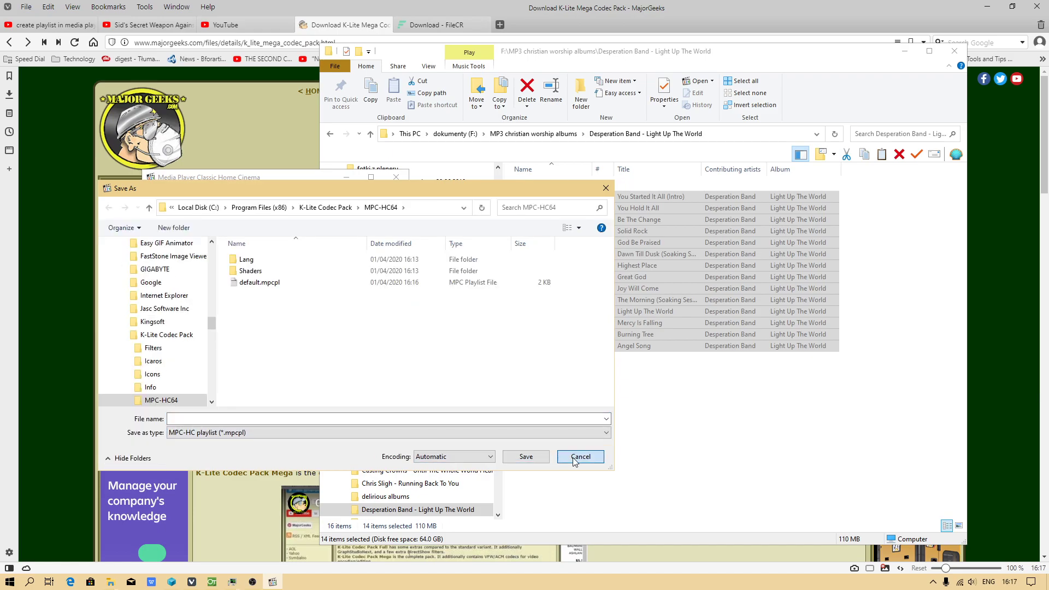
Step: Add the MP3 tracks from the "Desperation Band - Who You Are (2006)" folder in MP3 christian worship albums to the playlist
click(569, 135)
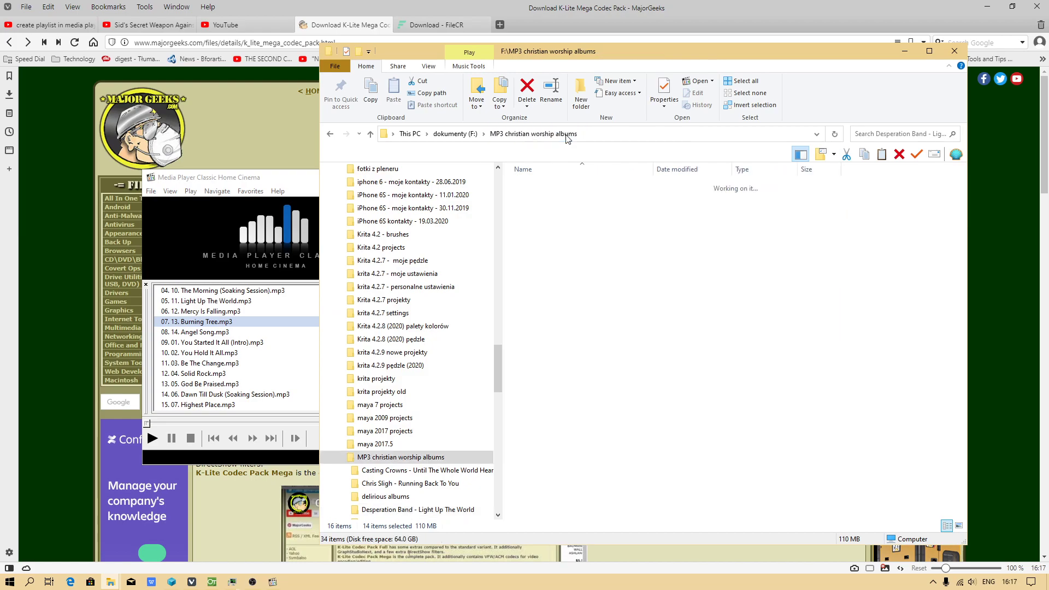
double_click(589, 232)
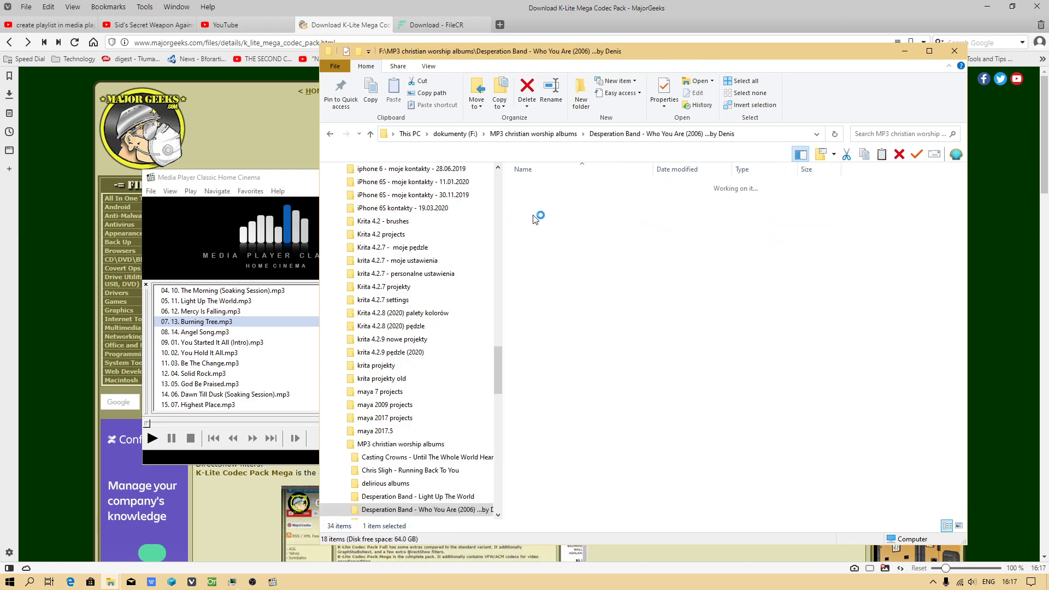
drag(512, 211, 665, 365)
drag(674, 284, 261, 336)
Step: Add the 12 songs from the "Desperation Band - Banner" folder inside desperation band-Banner to the playlist
click(330, 134)
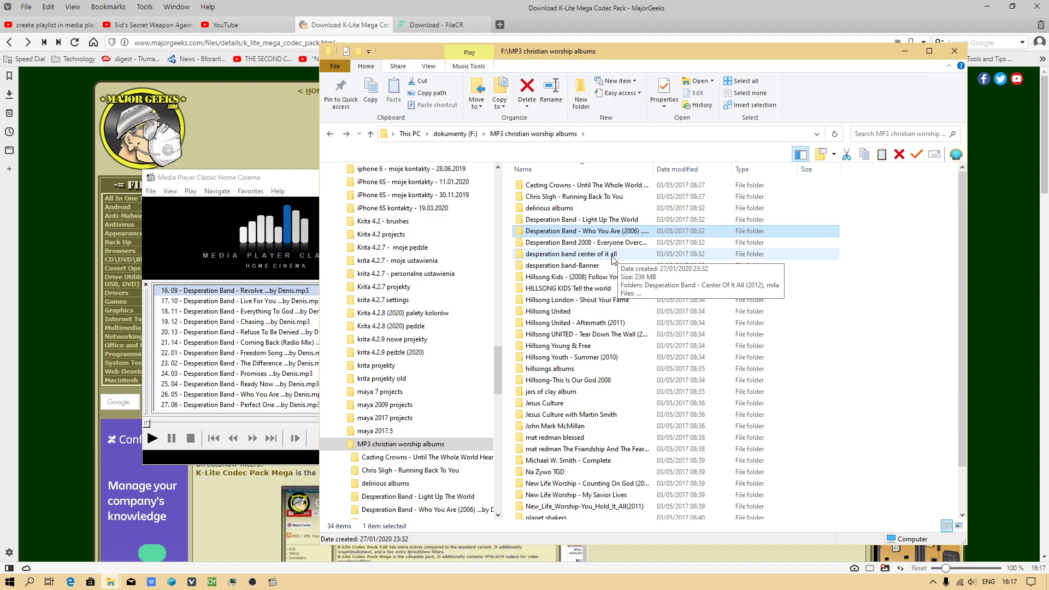
double_click(595, 266)
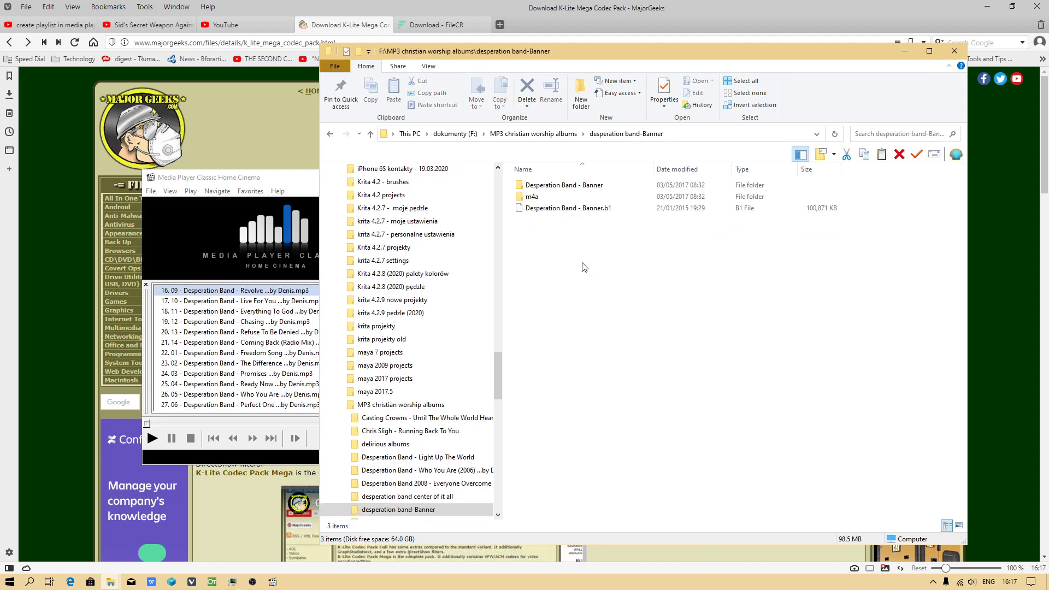
click(551, 188)
double_click(552, 188)
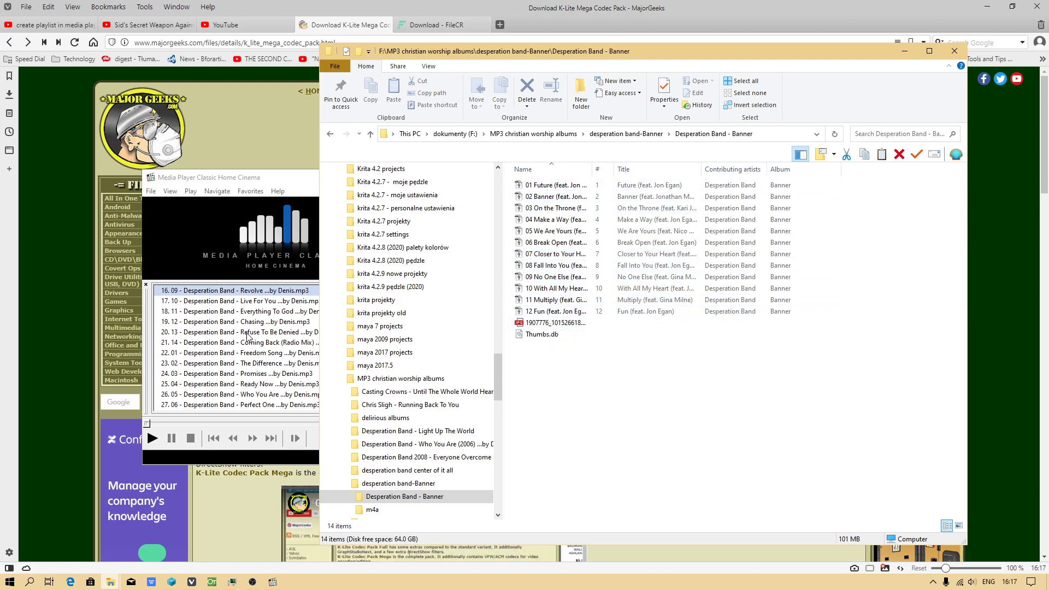
drag(509, 178, 572, 311)
key(Return)
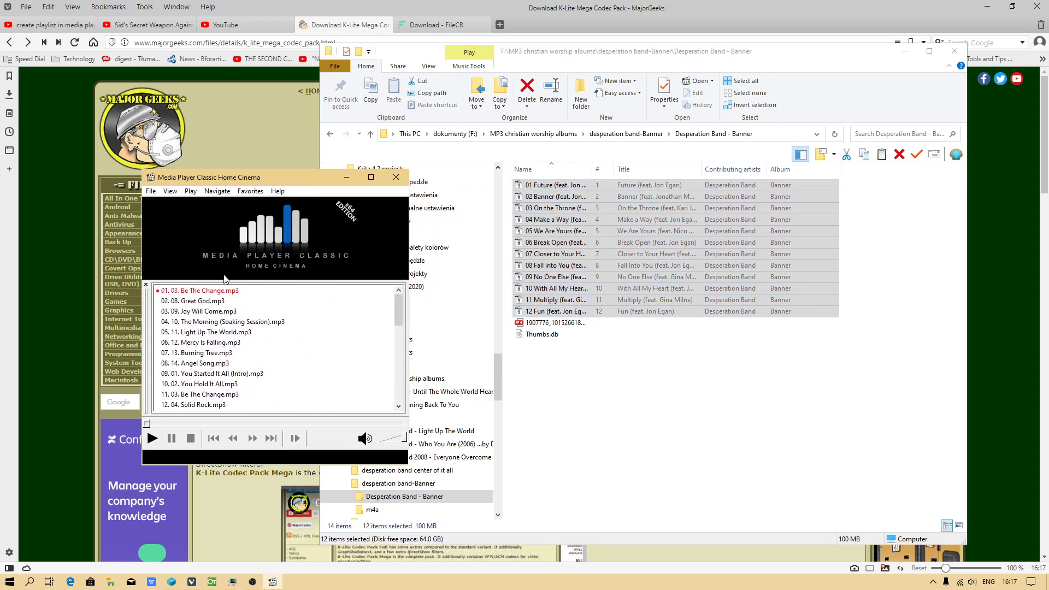
Step: Start saving the playlist as a file and browse to Local Disk (C:) as the location
right_click(221, 295)
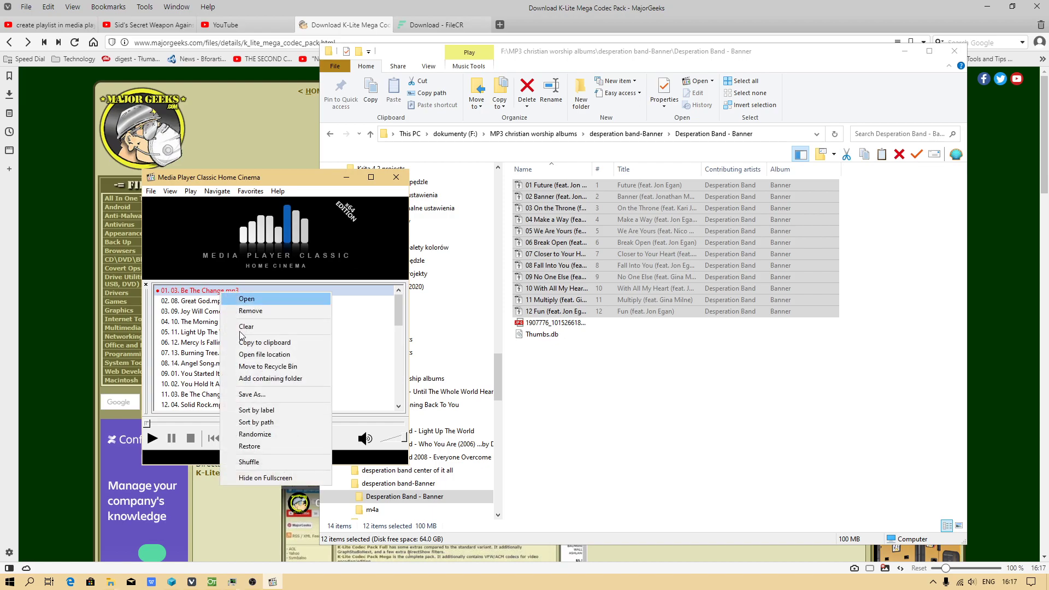
click(268, 394)
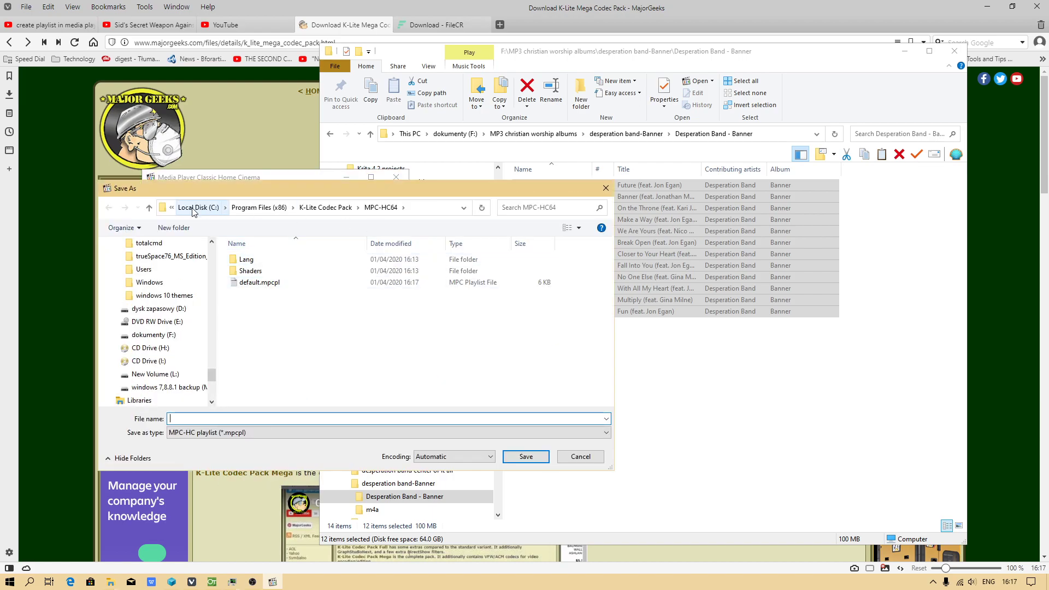
click(224, 208)
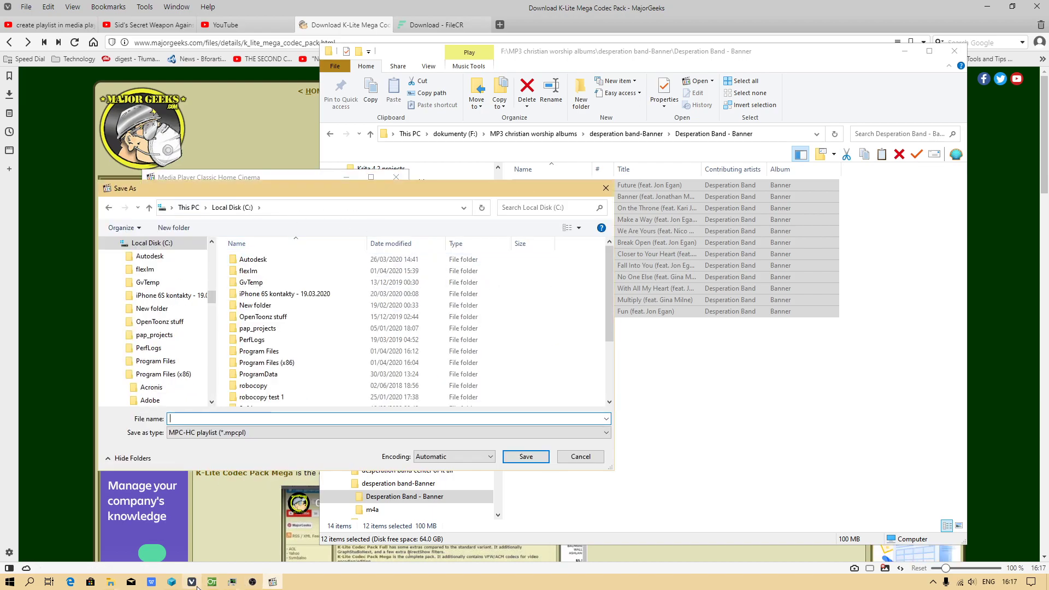
Step: Switch to the browser, skim the YouTube video "create playlist in media player classic PL", and pause it before returning to the save dialog
click(310, 35)
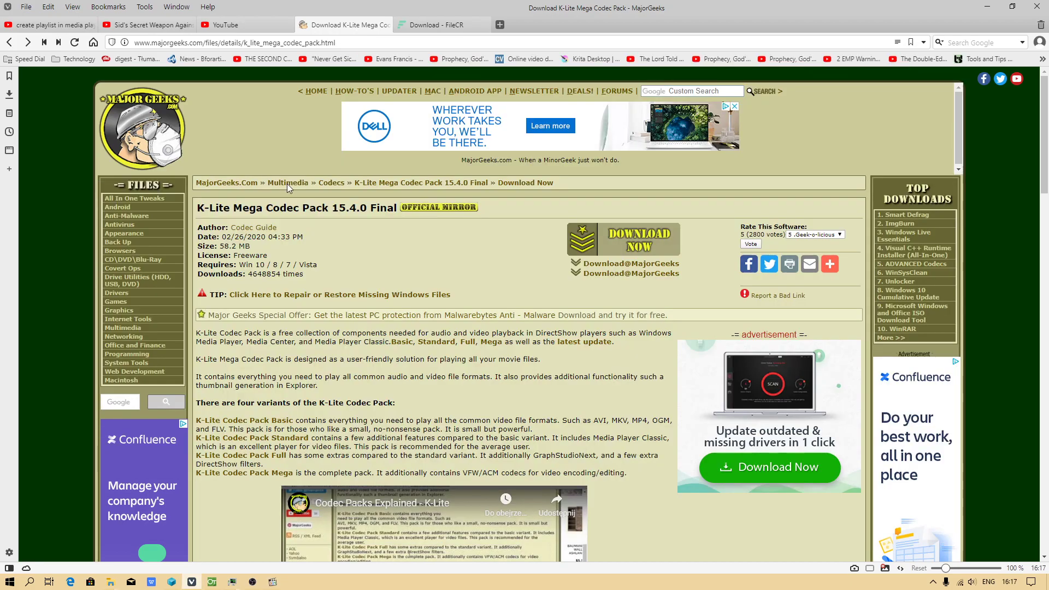
click(49, 26)
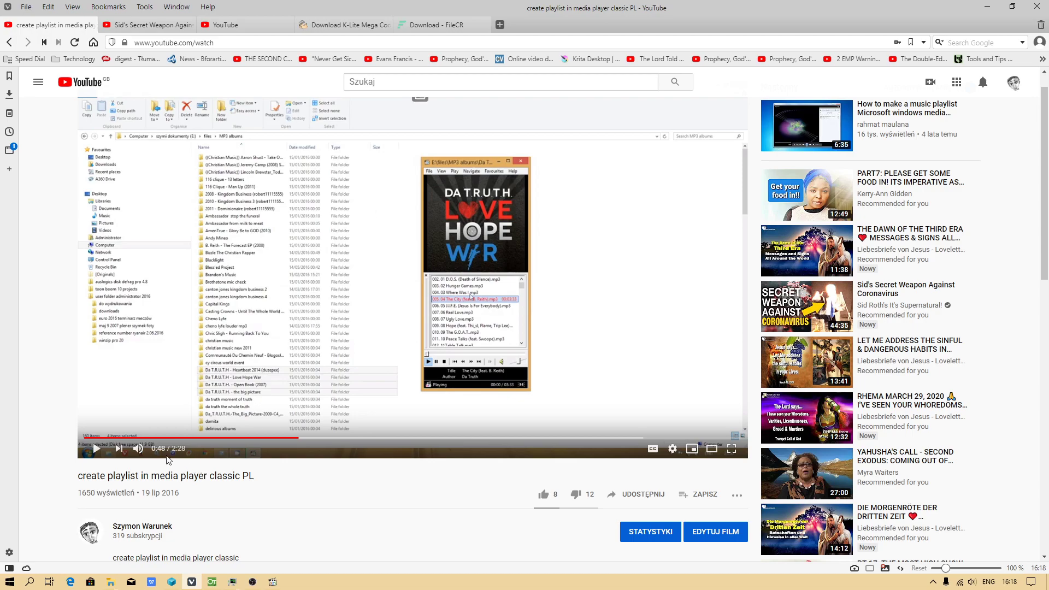
click(98, 450)
click(322, 438)
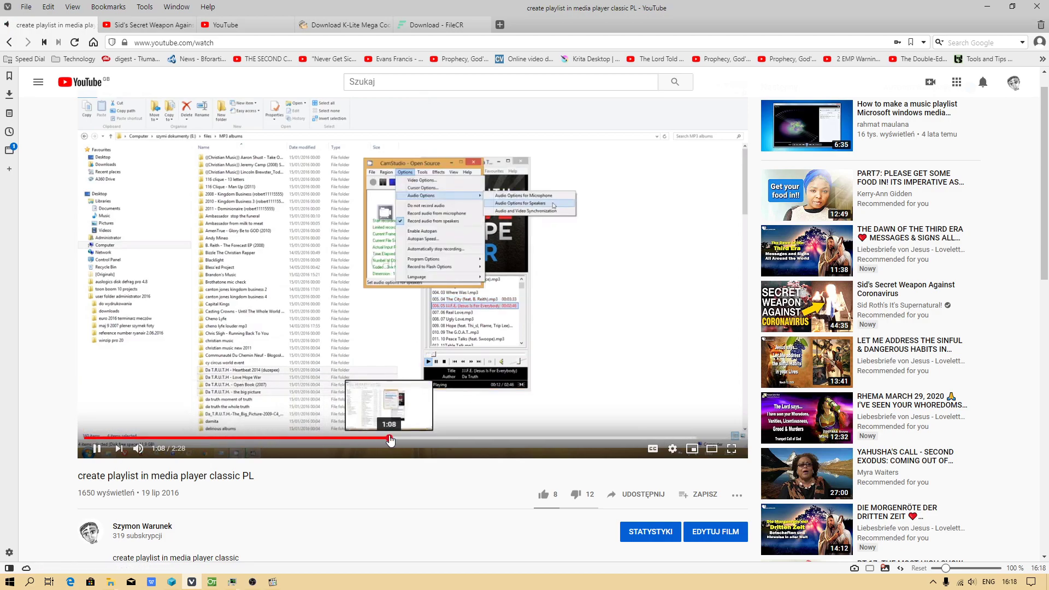
click(202, 439)
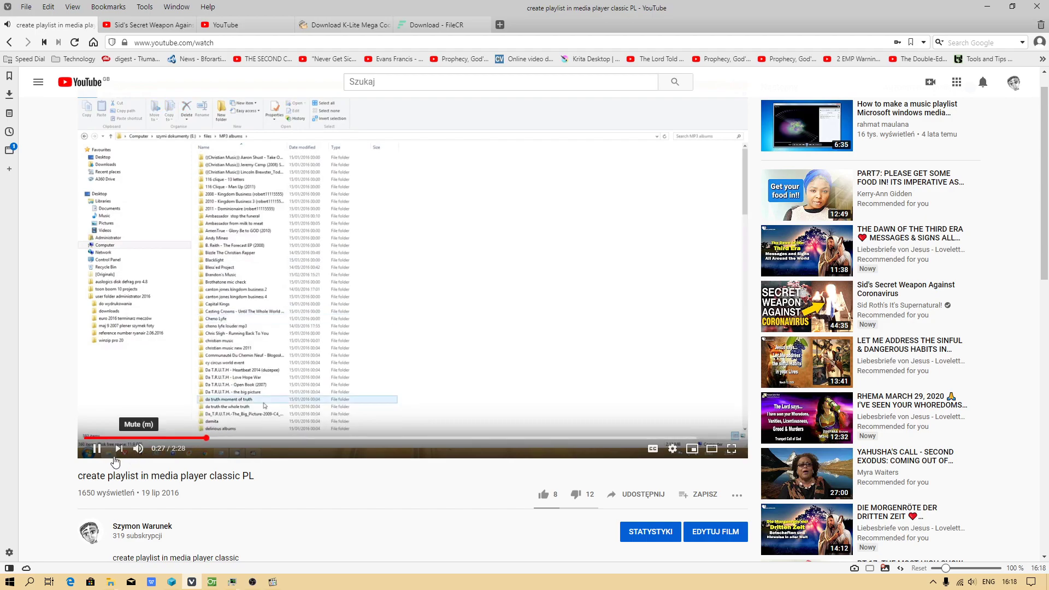
click(299, 339)
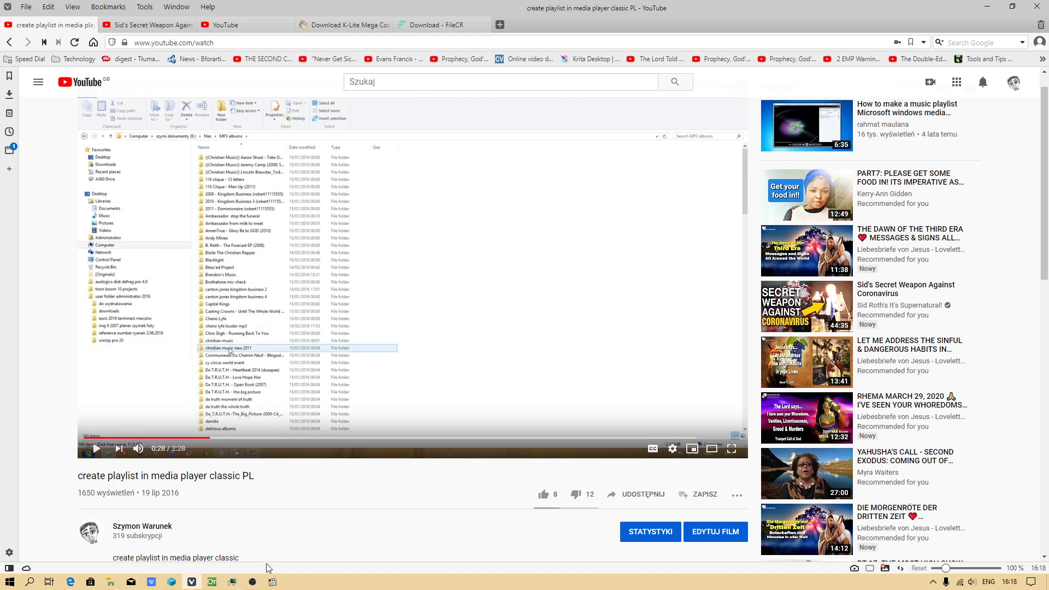
click(253, 583)
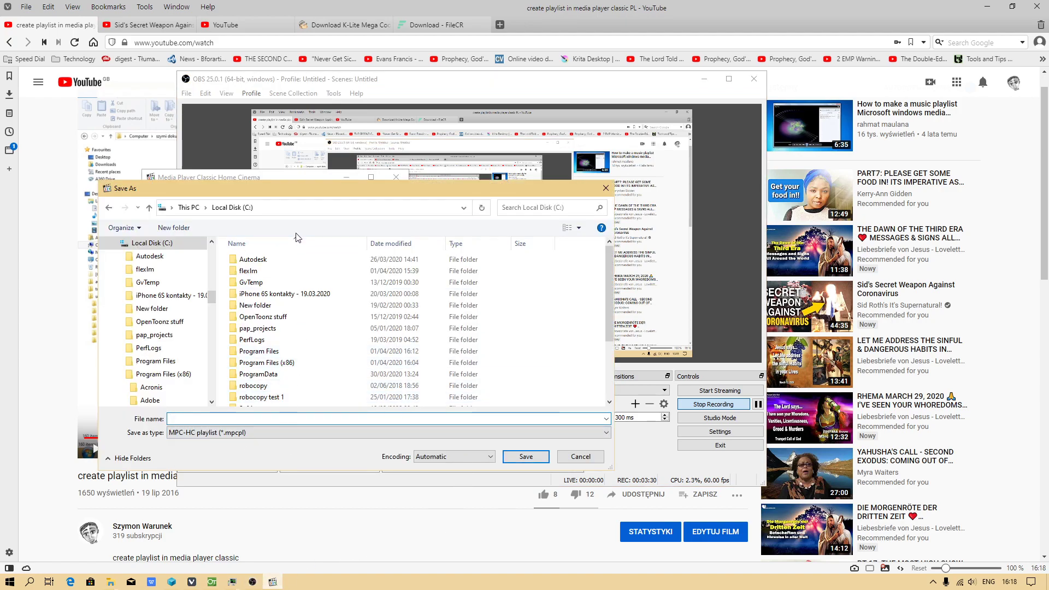
Step: Choose the "media player playlists" folder on dysk zapasowy (D:) as the playlist's save location
click(188, 207)
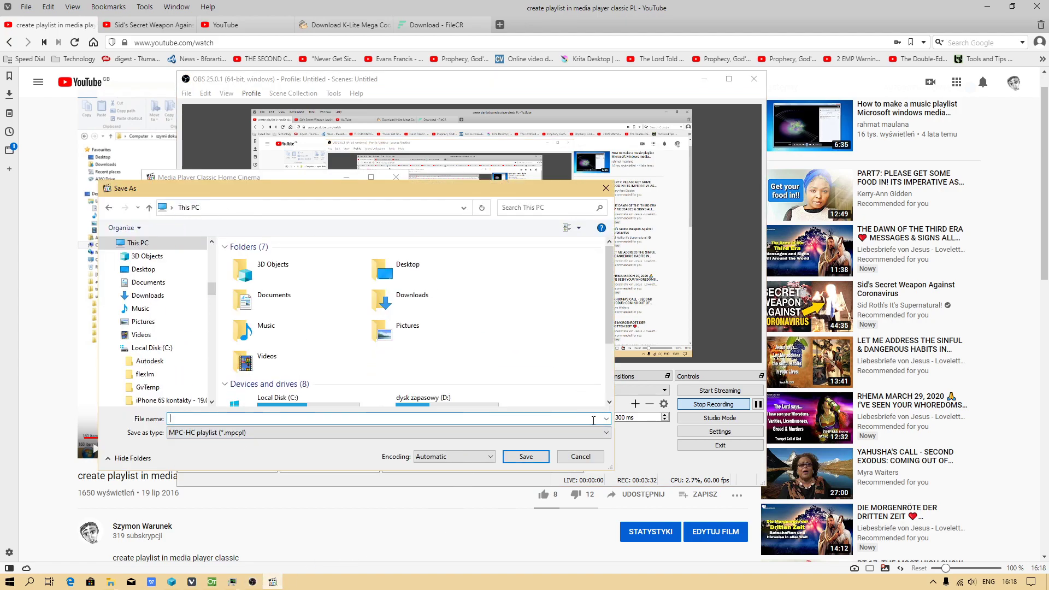
scroll(421, 328, down, 3)
double_click(424, 335)
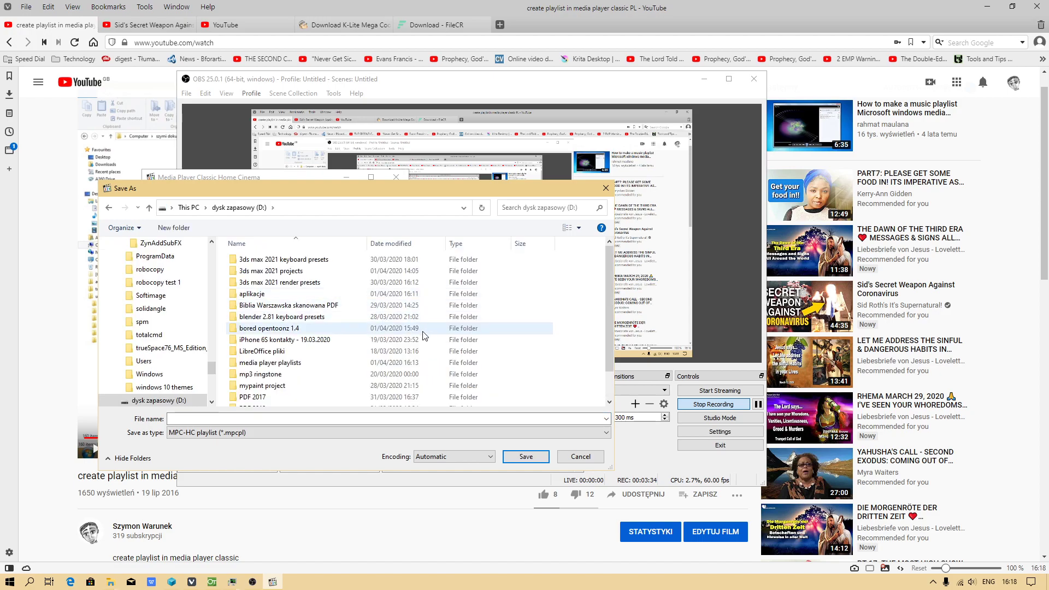
scroll(328, 350, down, 1)
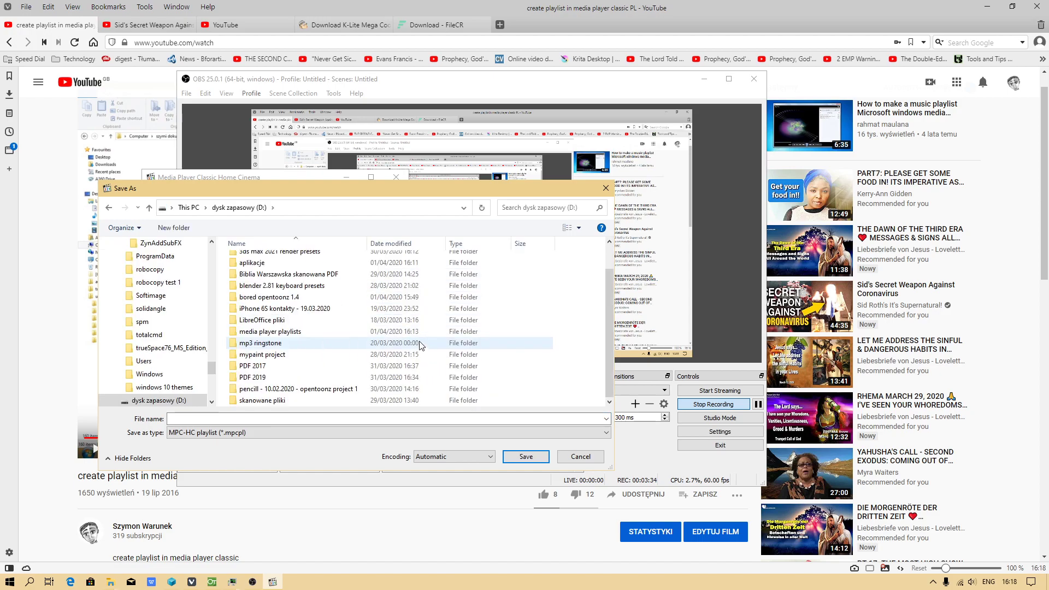
double_click(274, 332)
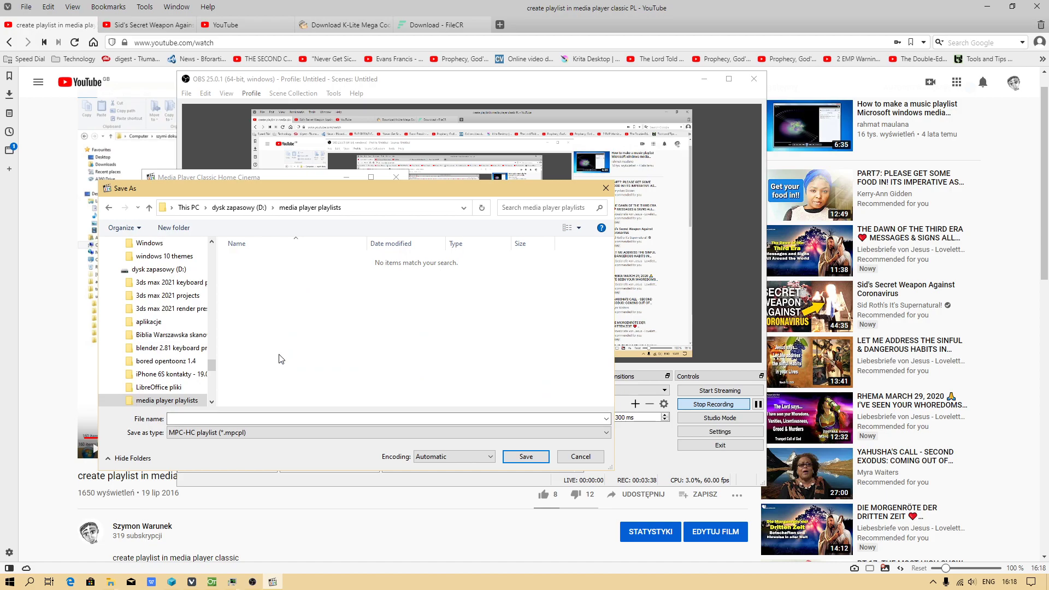
Step: Save the playlist as an MPC-HC playlist named "christian album desperation band"
click(225, 418)
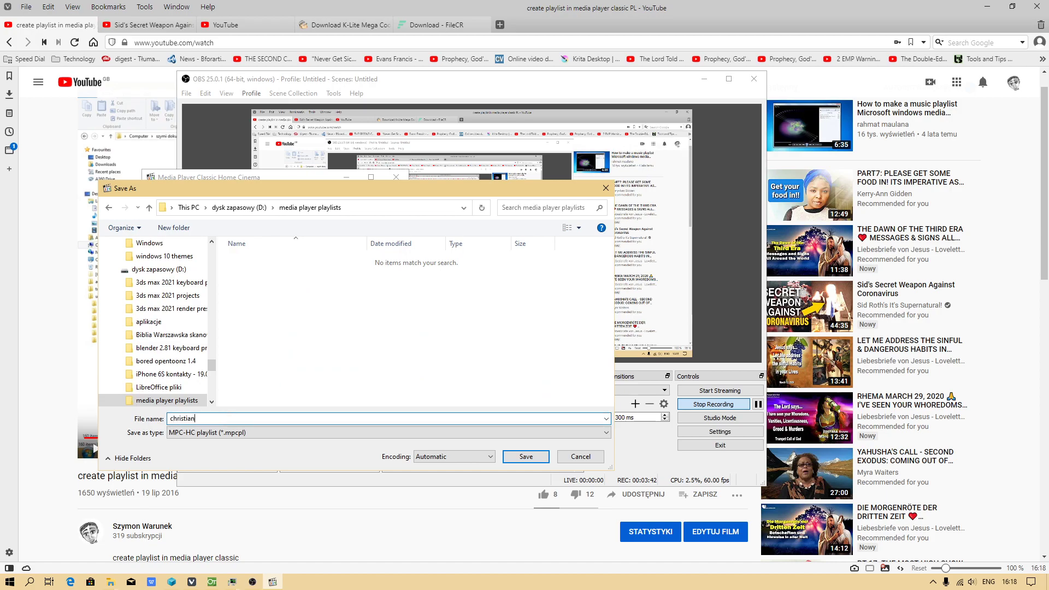
text(christian album despera)
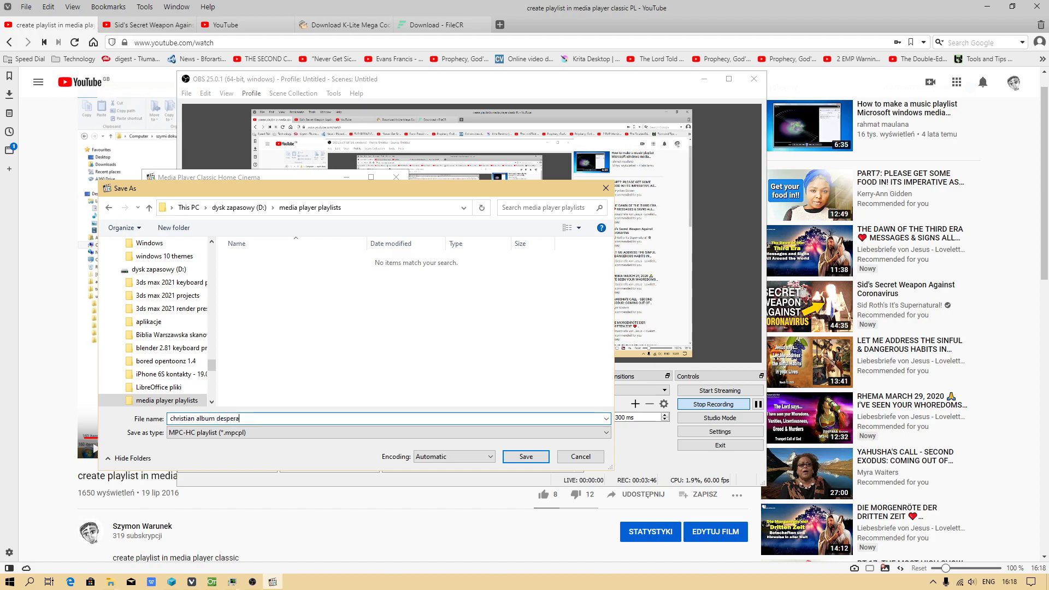
text(tion band)
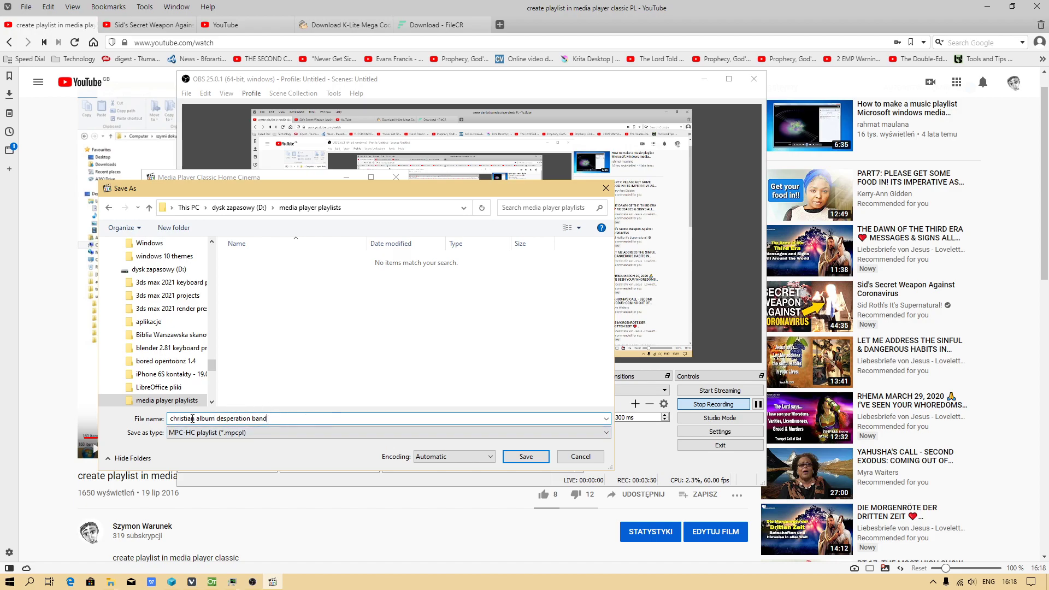
click(533, 457)
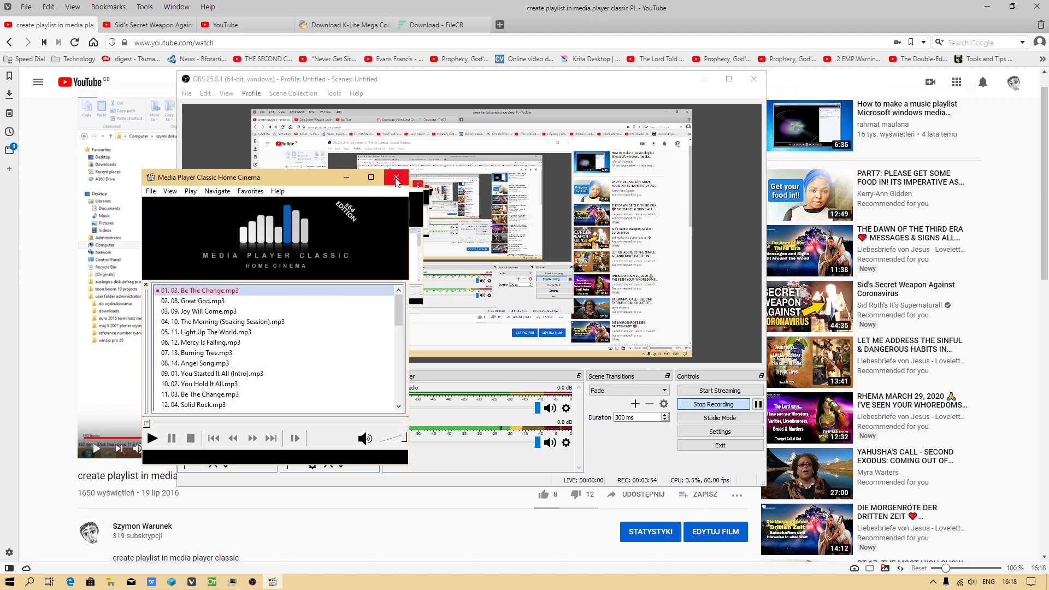
Step: Play 10. The Morning (Soaking Session).mp3 from the playlist, and close the player
right_click(198, 322)
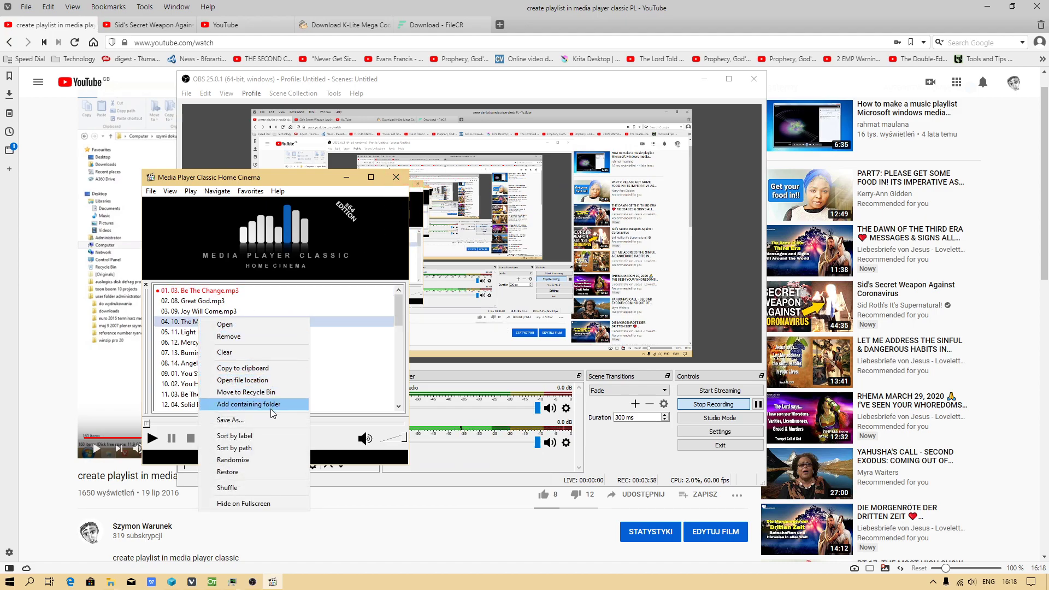
click(257, 326)
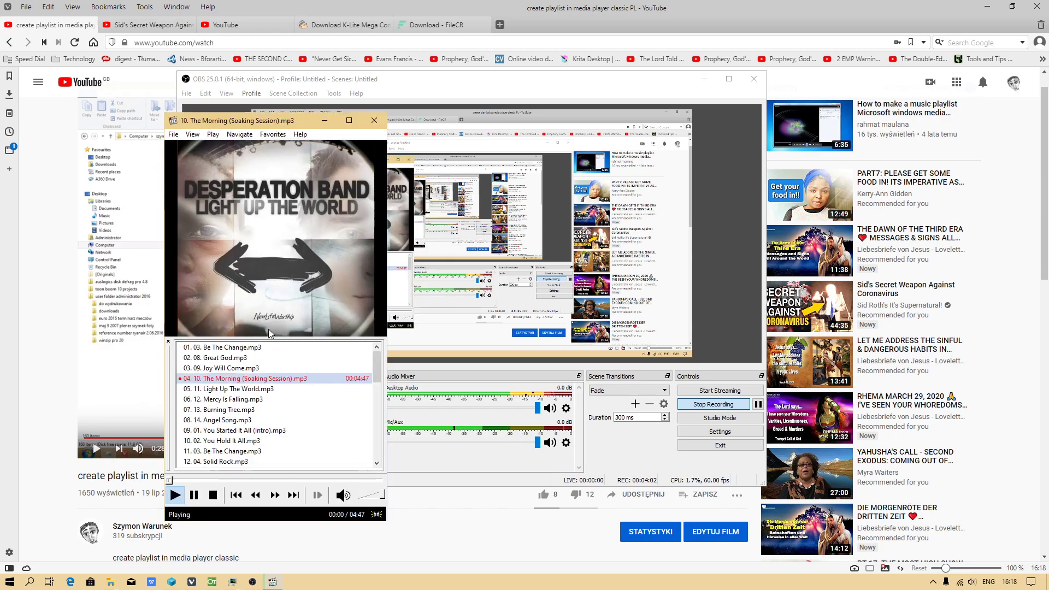
click(374, 120)
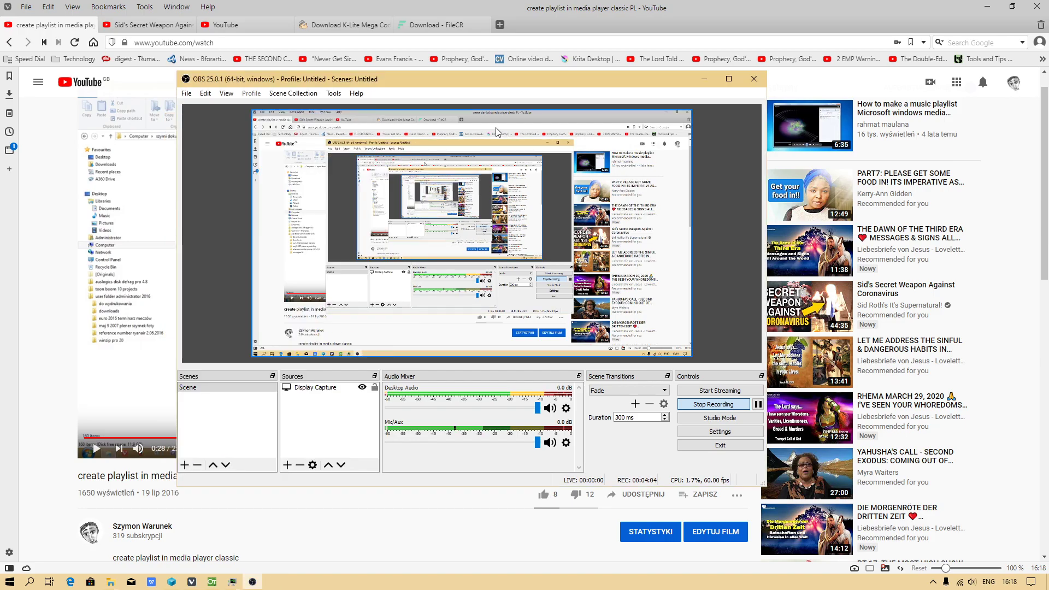
Step: Minimize the browser and recorder, and open the "media player playlists" folder on dysk zapasowy (D:) in File Explorer
click(991, 7)
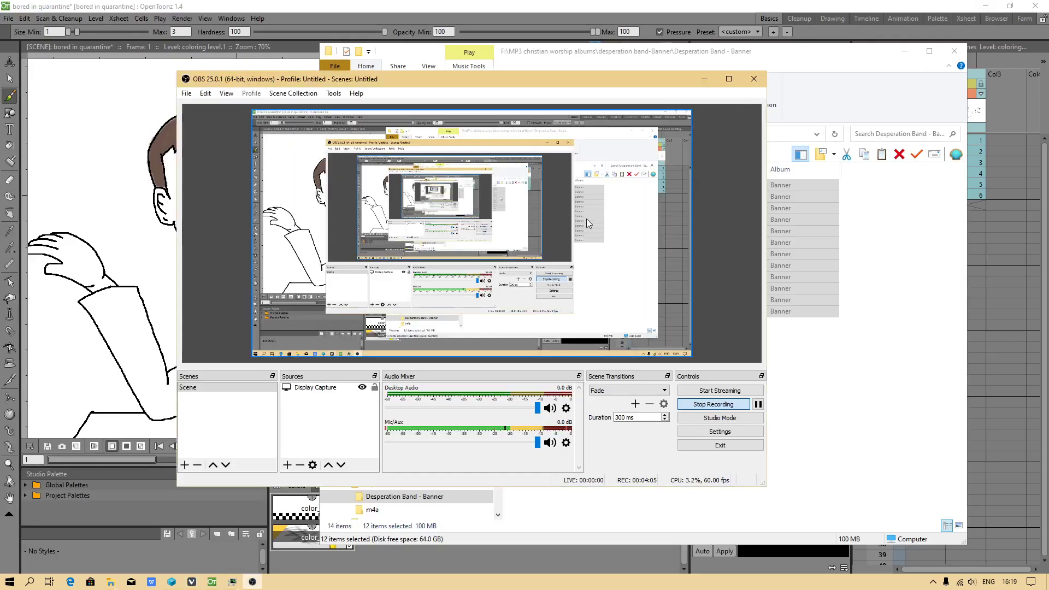
click(708, 80)
click(680, 424)
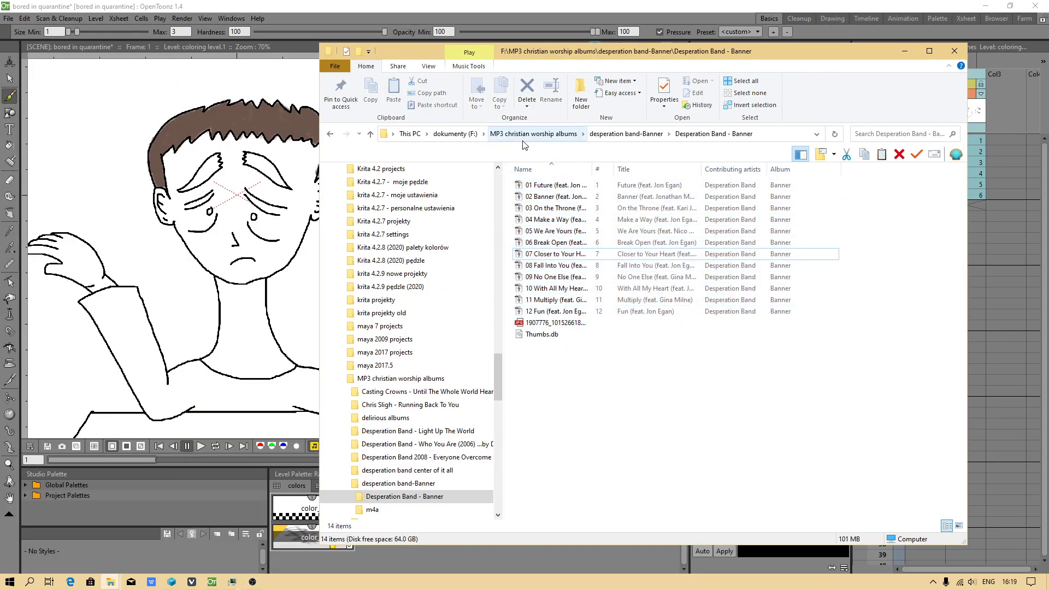
click(410, 134)
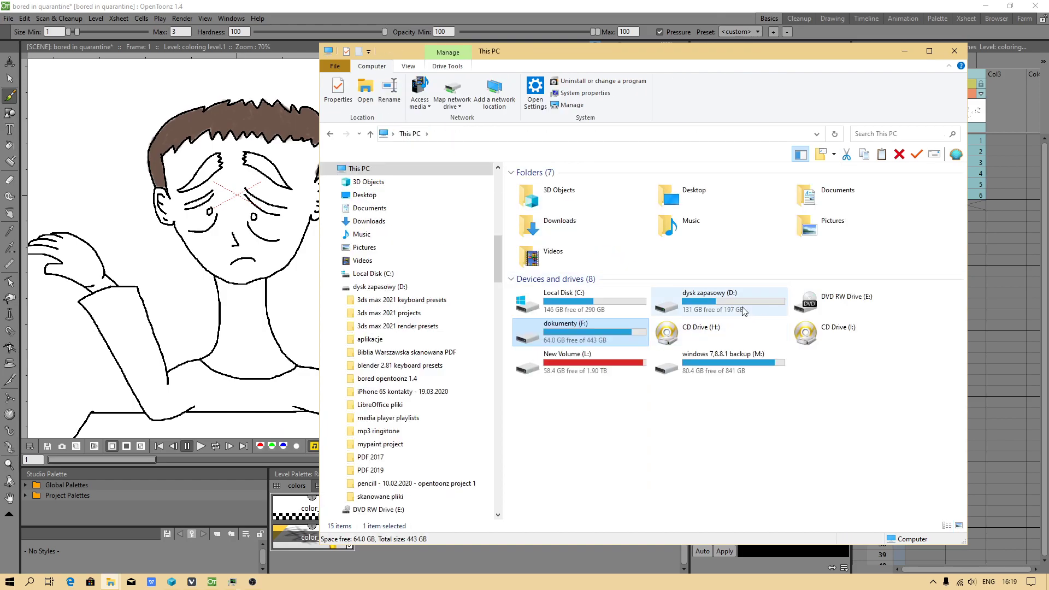
double_click(710, 301)
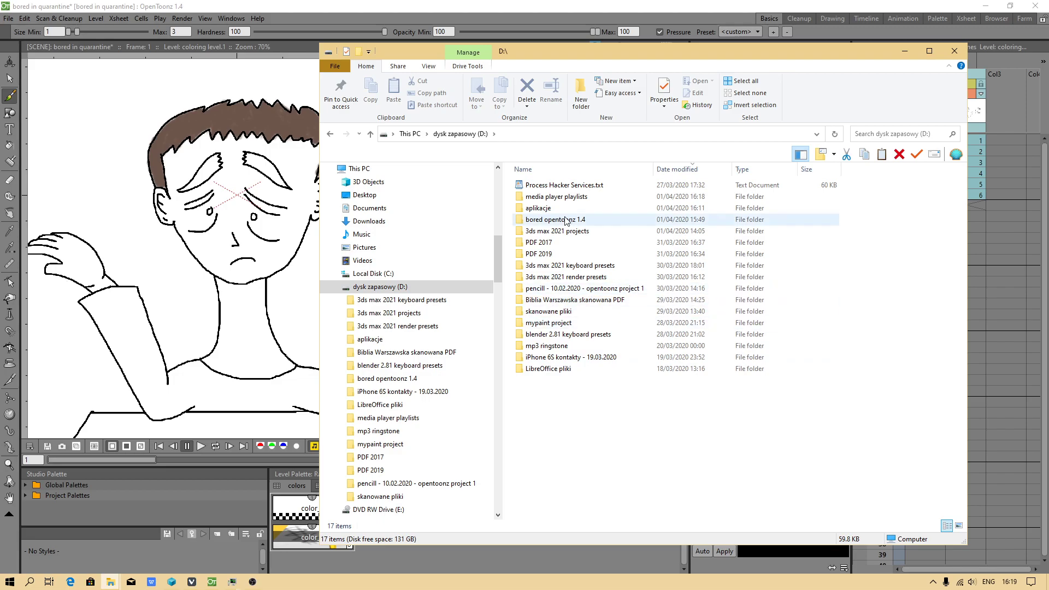
double_click(553, 197)
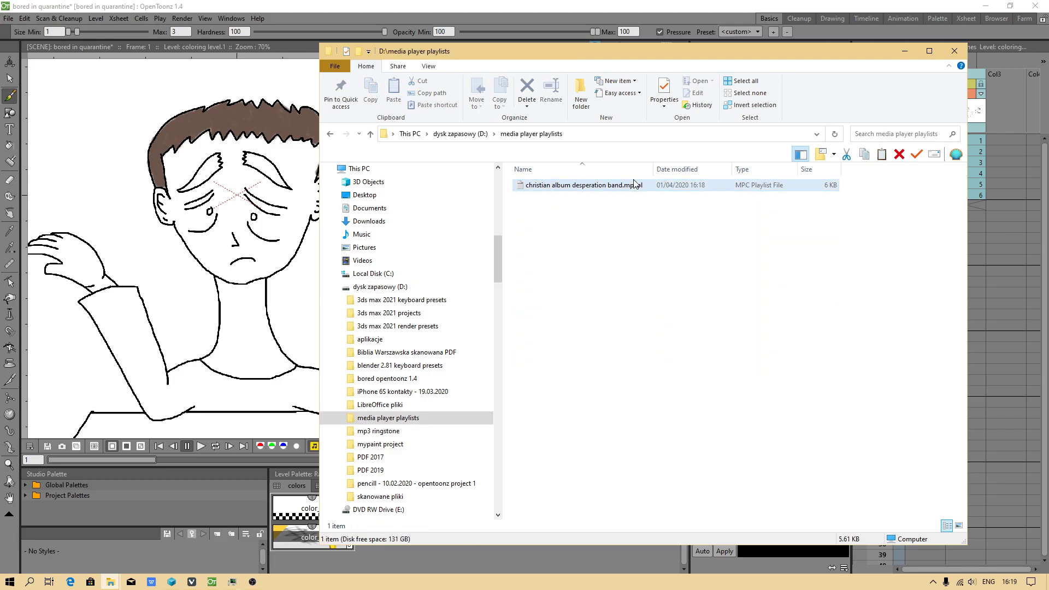
Step: Launch Media Player Classic and move its window clear of the playlist file in the folder
click(9, 581)
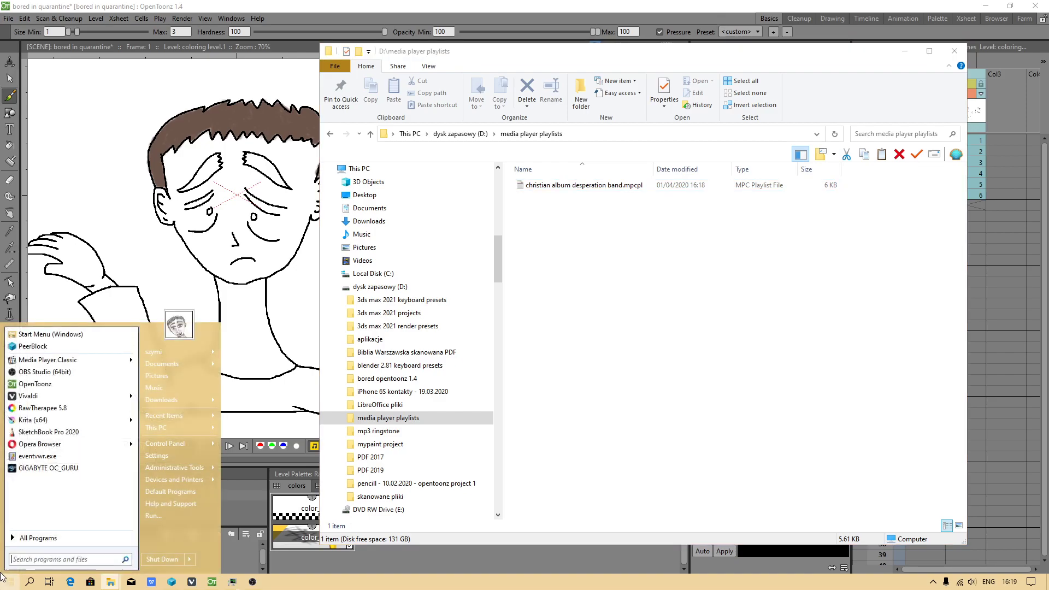
click(34, 359)
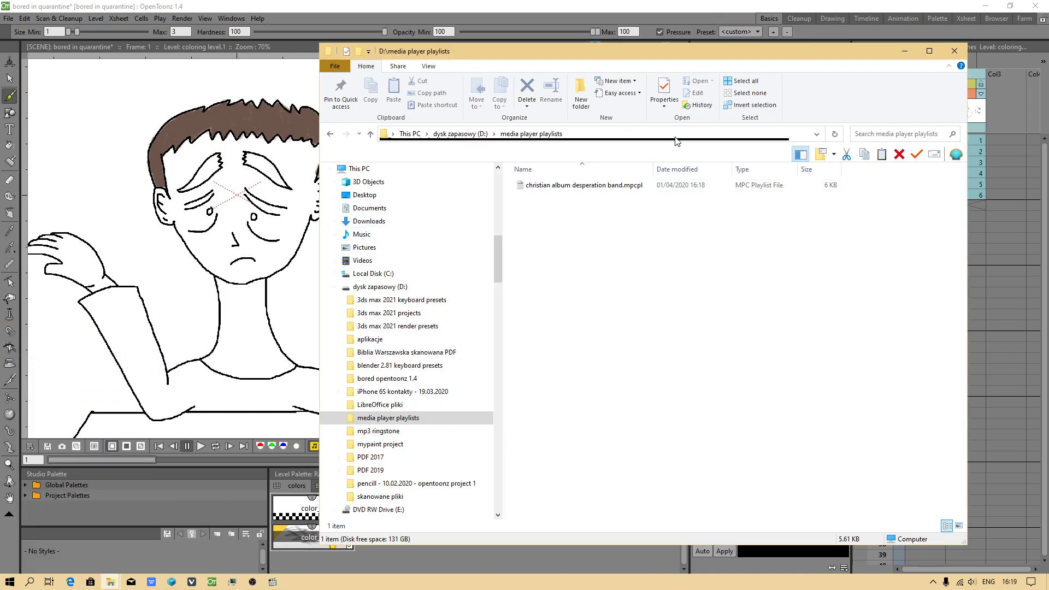
click(677, 136)
right_click(678, 139)
click(700, 171)
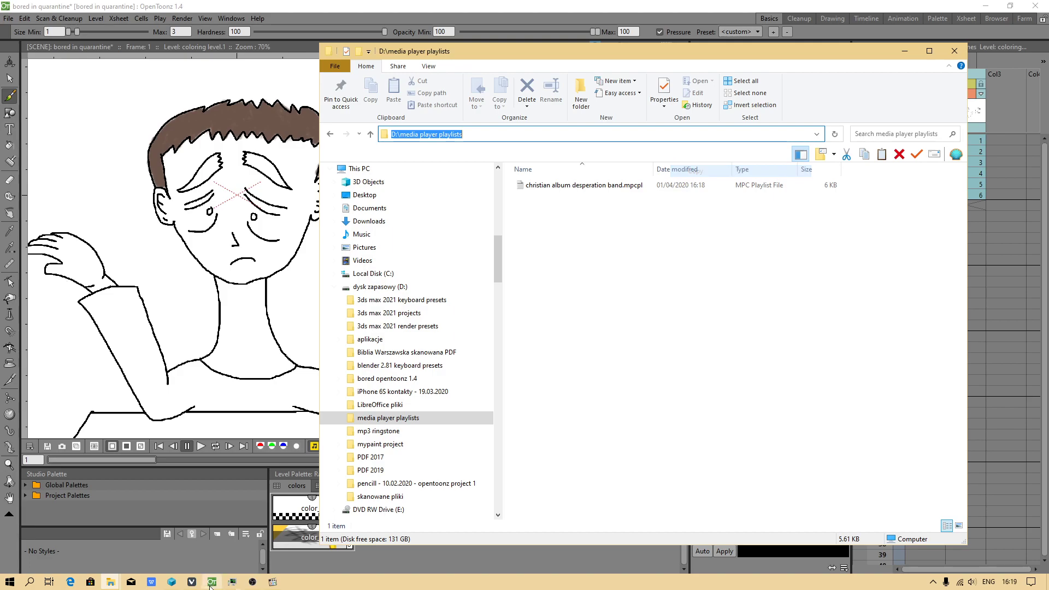
click(275, 583)
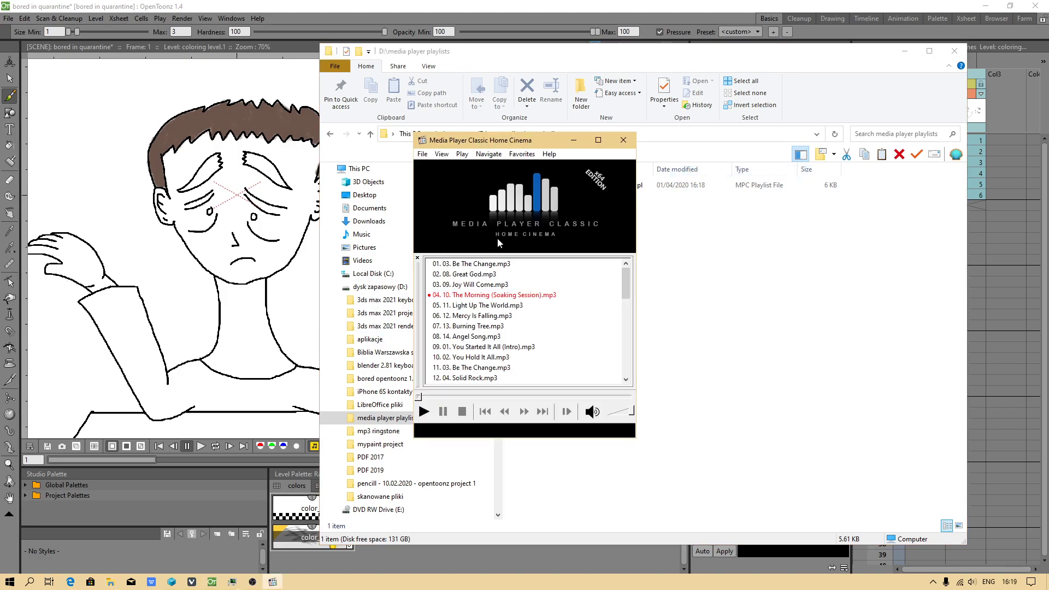
click(462, 155)
click(625, 281)
mouse_move(625, 282)
mouse_down()
mouse_move(624, 377)
mouse_move(625, 277)
mouse_up()
drag(517, 143, 291, 156)
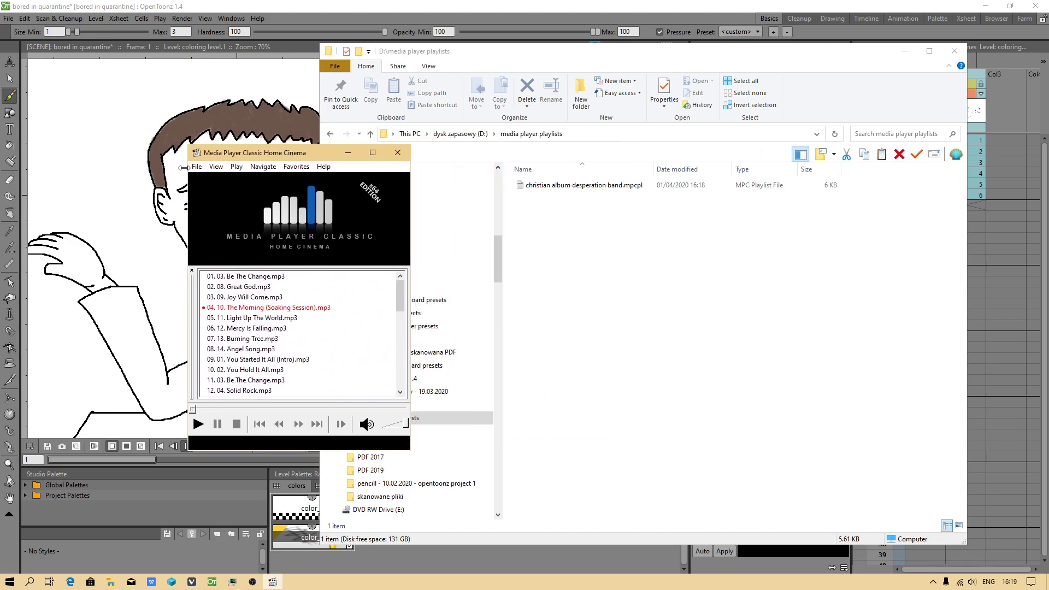
Step: Clear all songs from the player's playlist
click(197, 167)
mouse_move(216, 166)
click(242, 155)
click(217, 166)
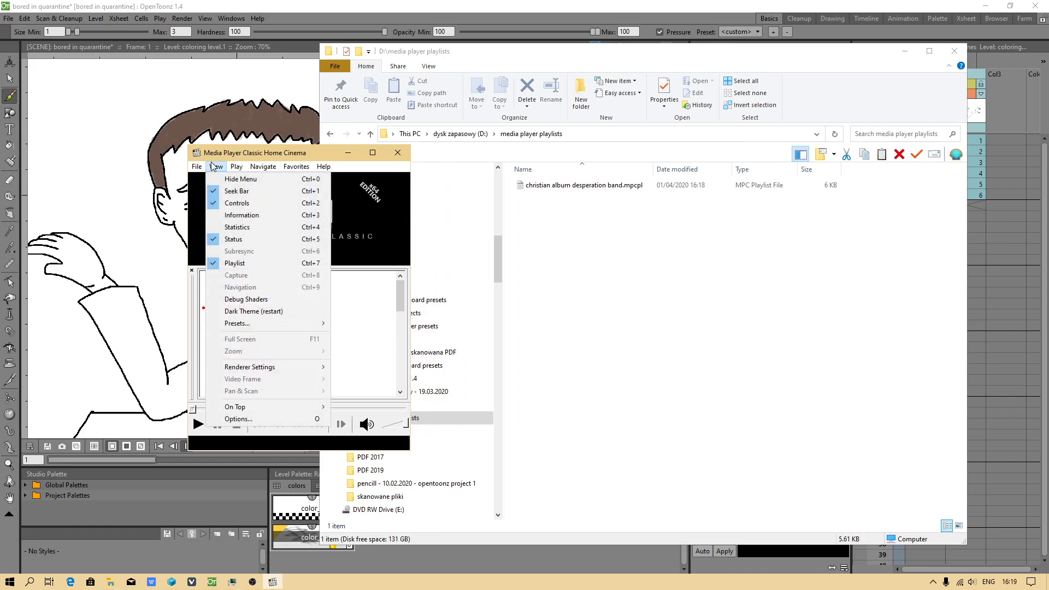
click(381, 335)
click(283, 318)
right_click(284, 318)
click(306, 350)
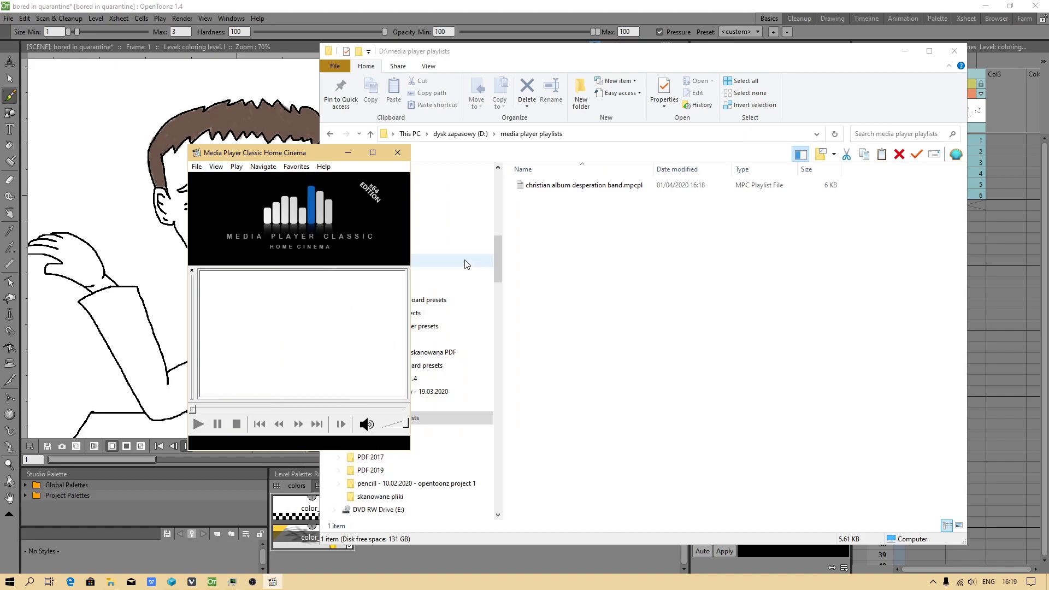
Step: Load the saved playlist by opening christian album desperation band.mpcpl from the folder
right_click(267, 290)
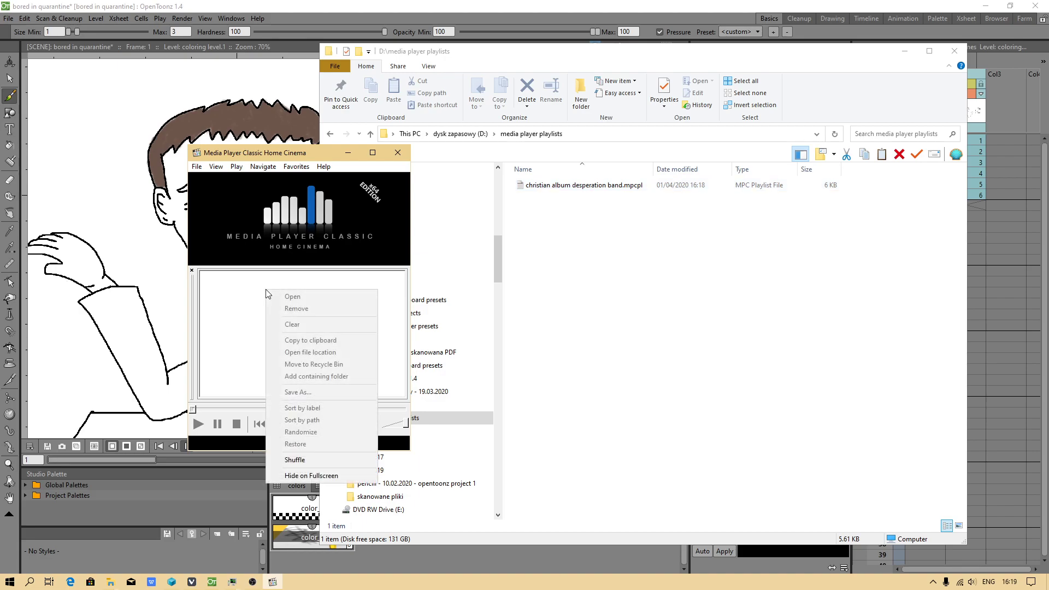
click(230, 308)
double_click(543, 187)
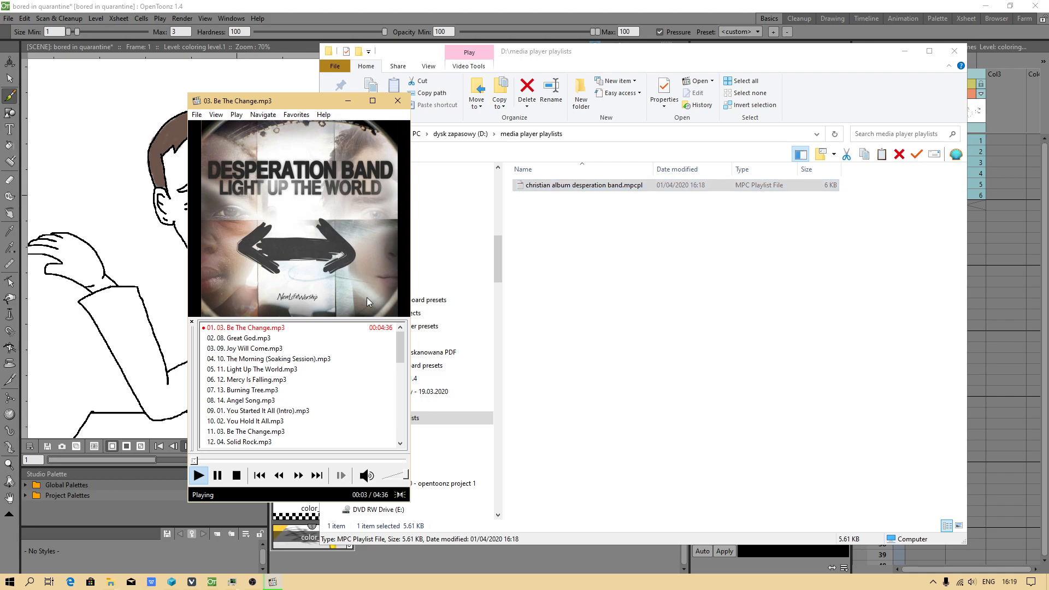
Step: Play 10. The Morning (Soaking Session), 06 Perfect One, 08 Fall Into You and 09 No One Else from the loaded playlist
double_click(255, 359)
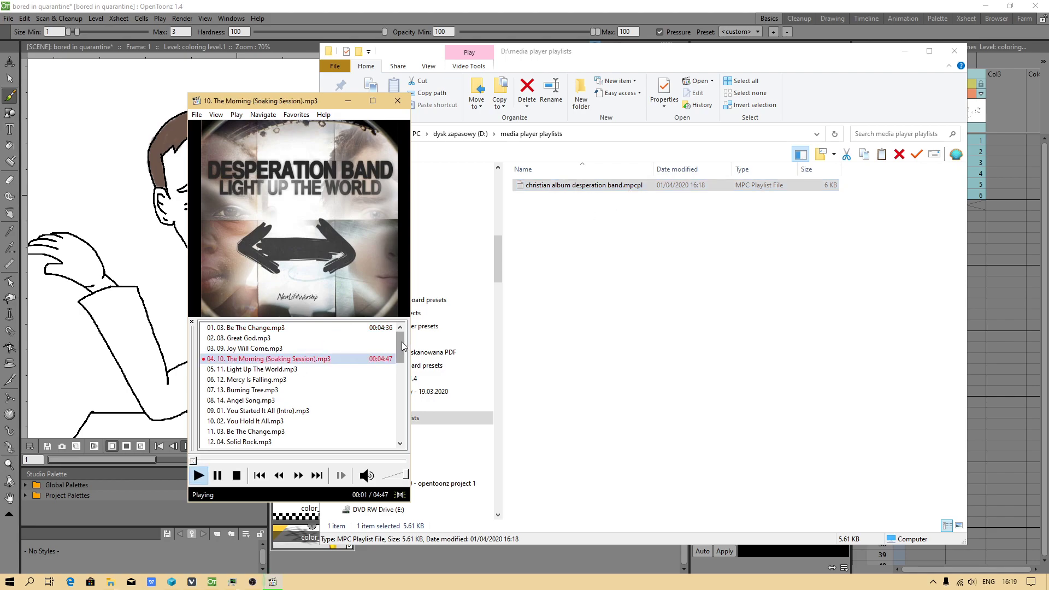
scroll(269, 380, down, 7)
double_click(270, 380)
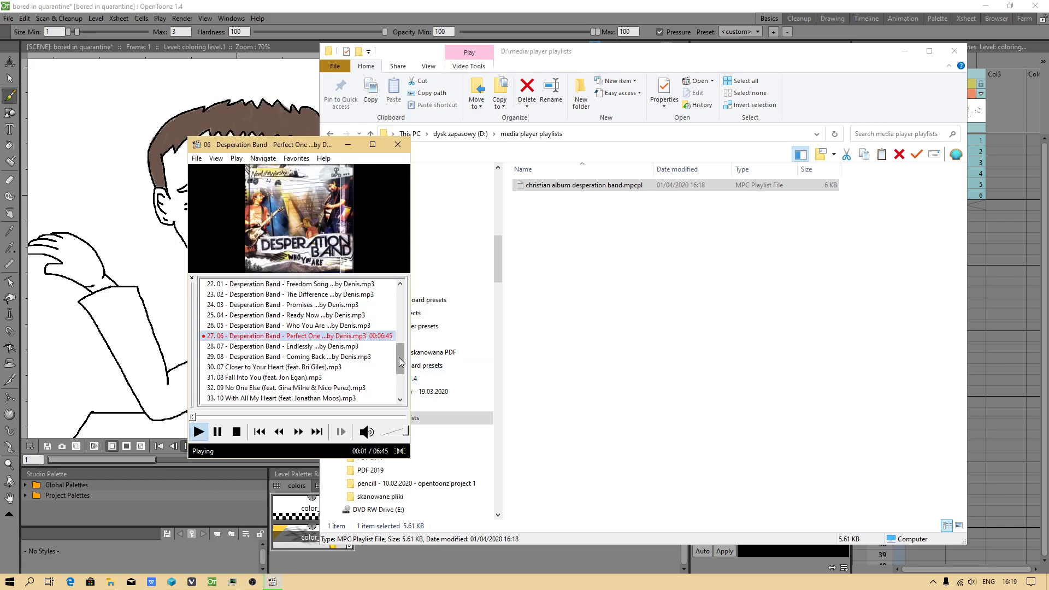
click(284, 382)
double_click(285, 381)
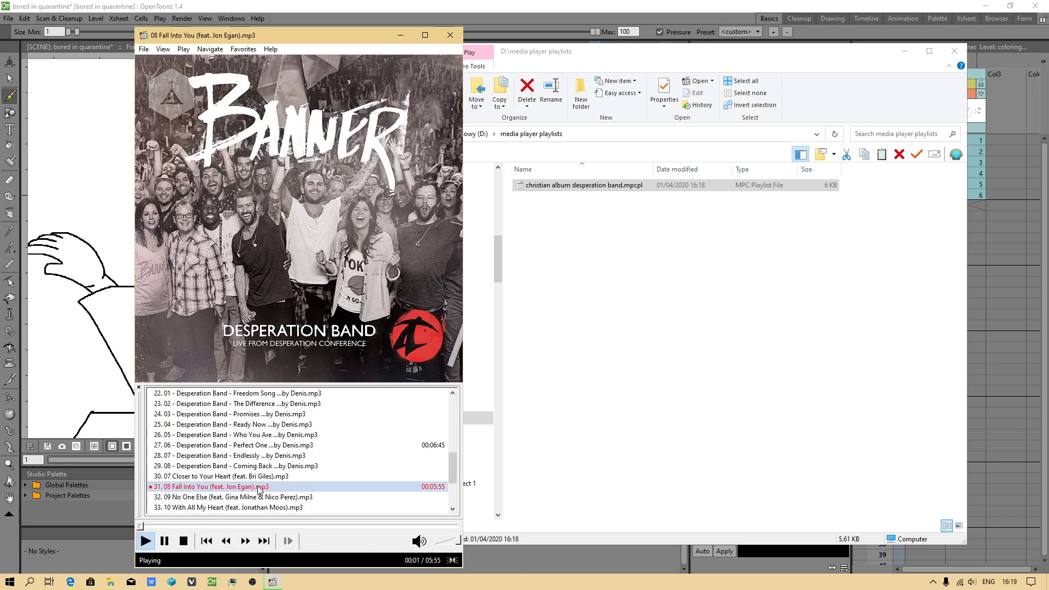
double_click(236, 499)
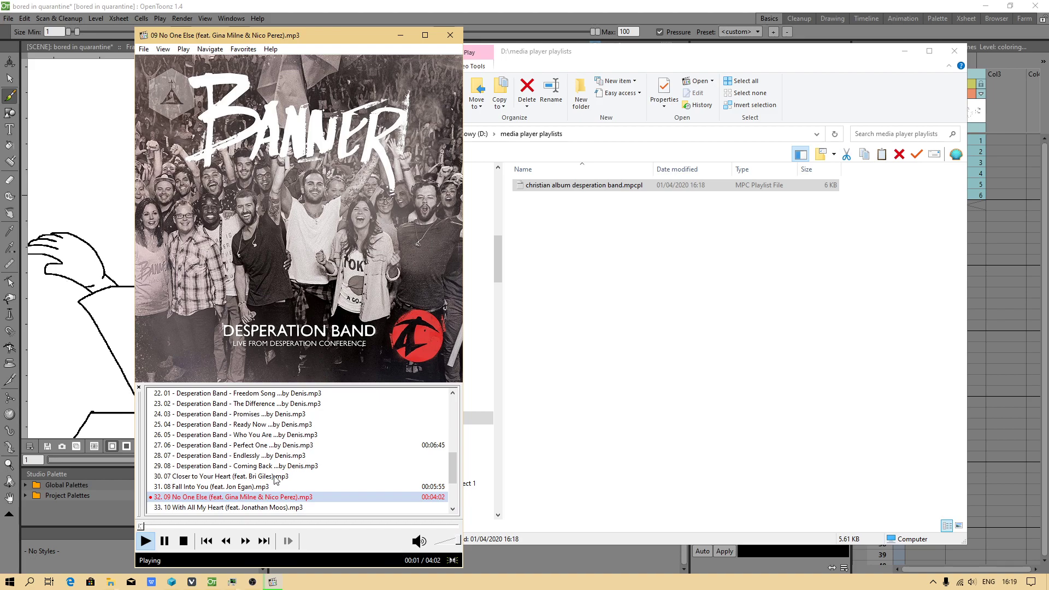
Step: Play the Banner tracks from 10 With All My Heart to 03 On the Throne one after another
scroll(276, 479, down, 2)
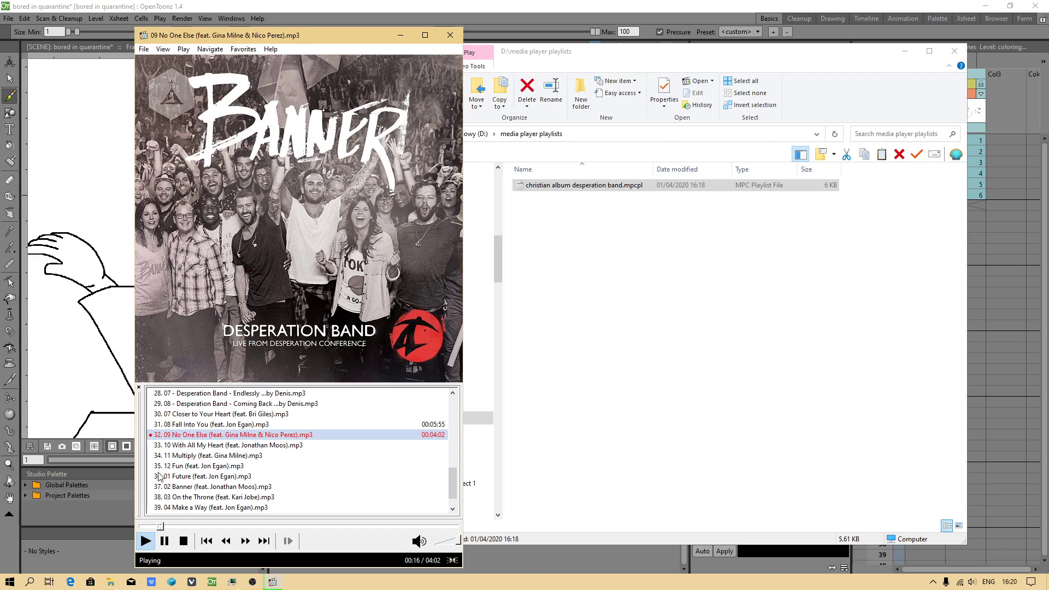
double_click(195, 447)
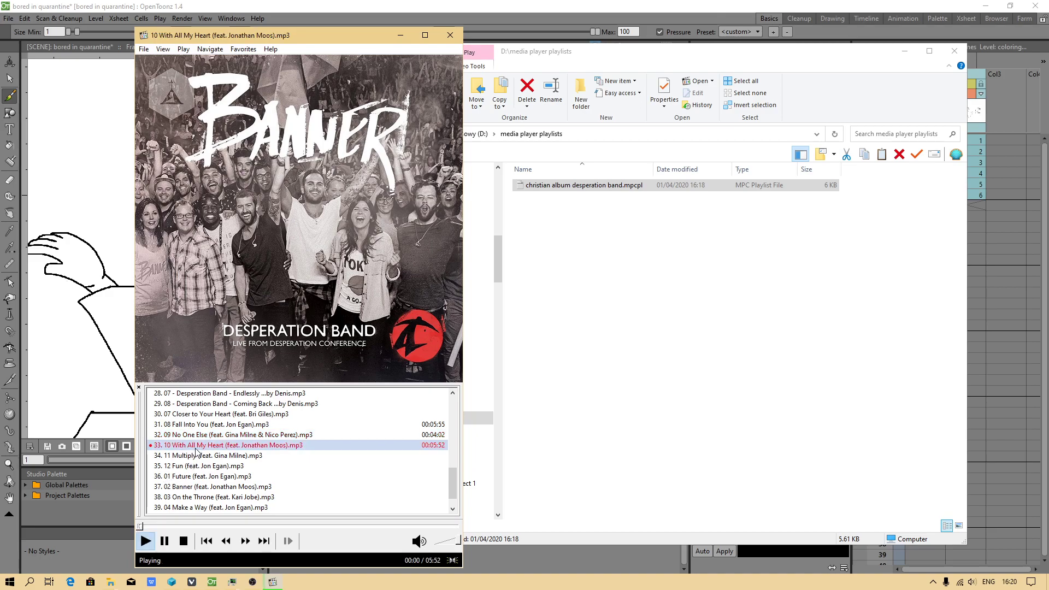
click(195, 455)
double_click(195, 455)
double_click(208, 466)
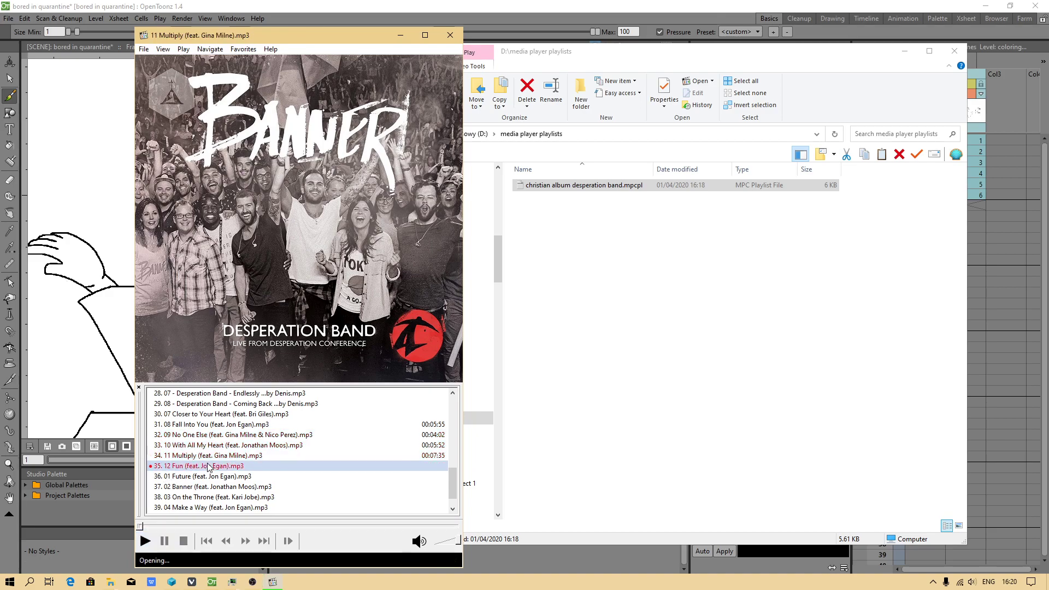
double_click(213, 478)
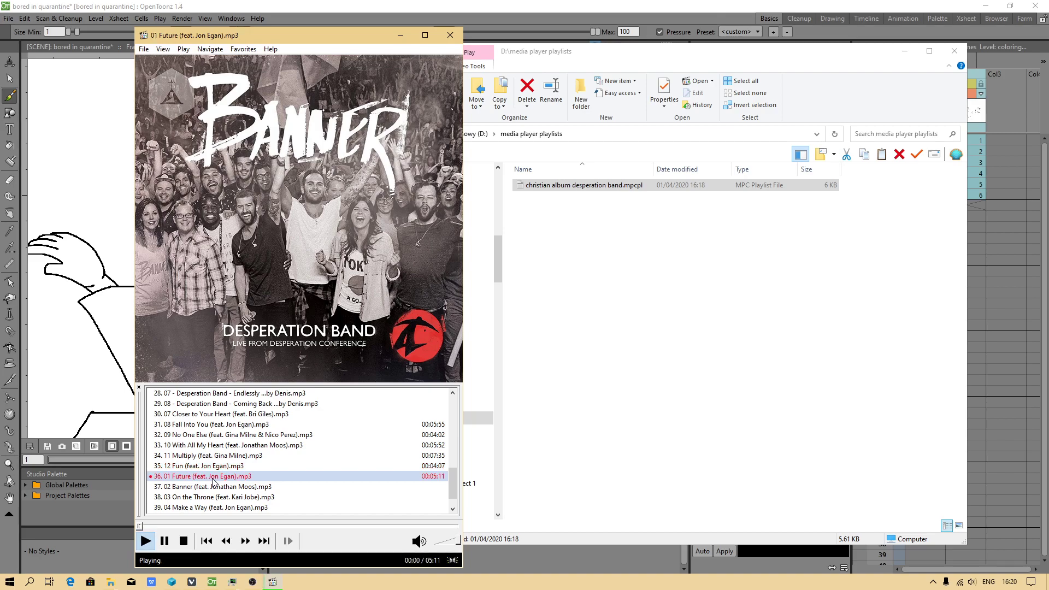
double_click(218, 488)
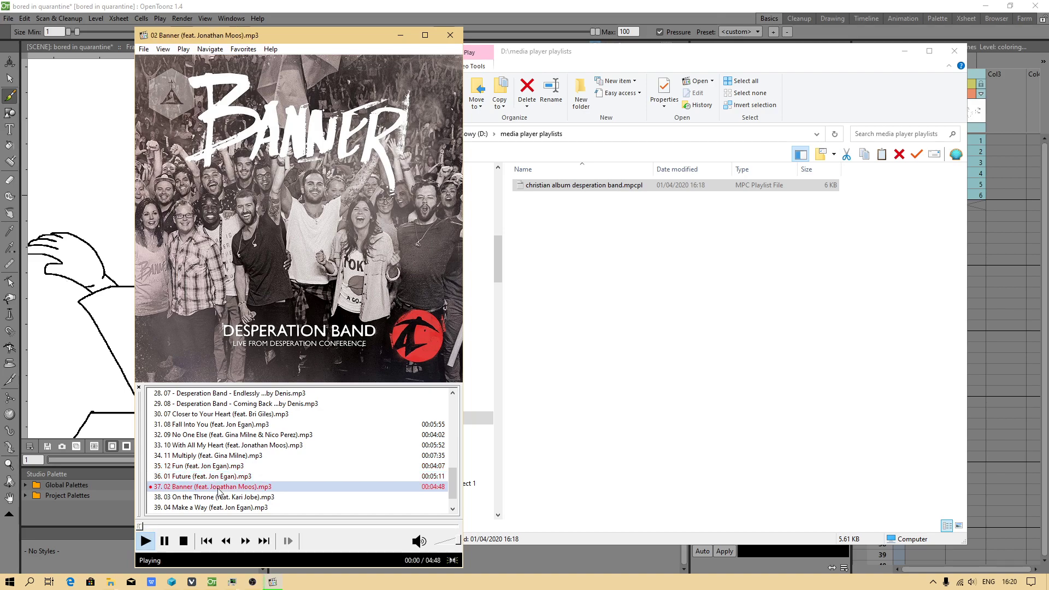
double_click(219, 498)
scroll(229, 497, down, 1)
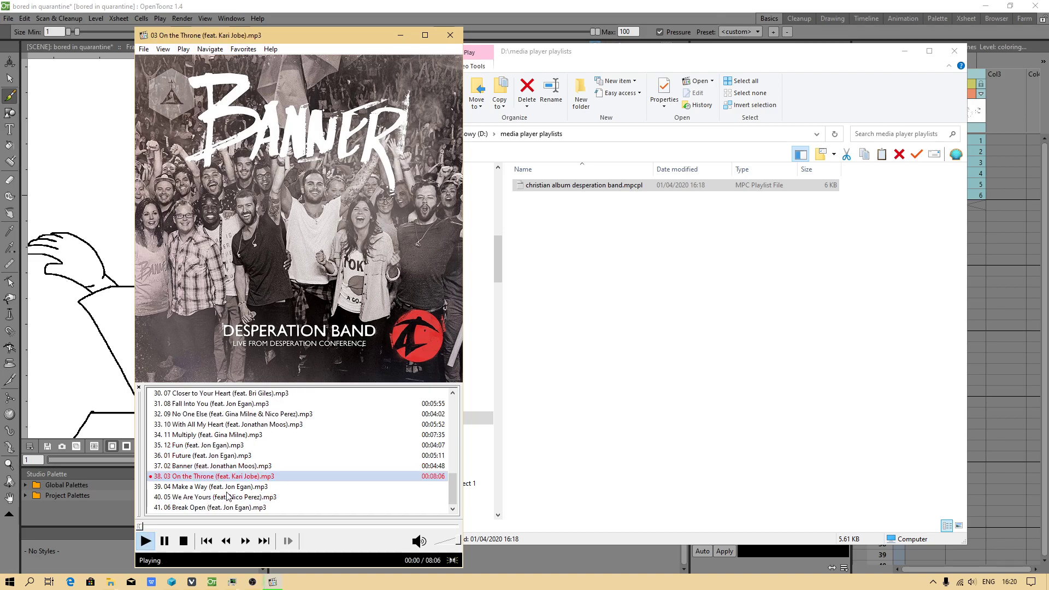
Step: Play 04 Make a Way, skip ahead to about 0:10, and stop playback
double_click(220, 487)
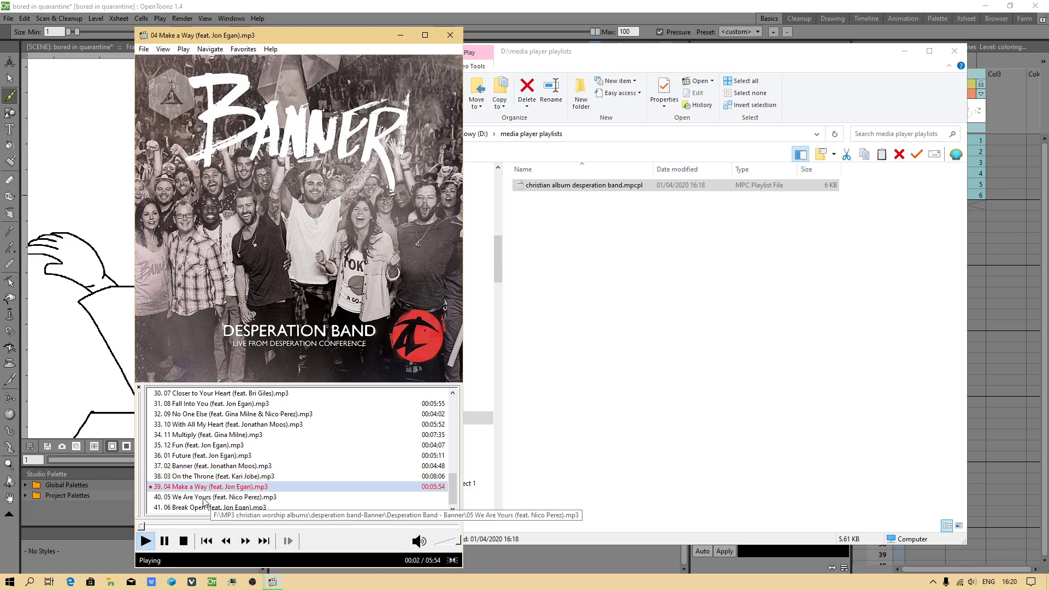
click(150, 526)
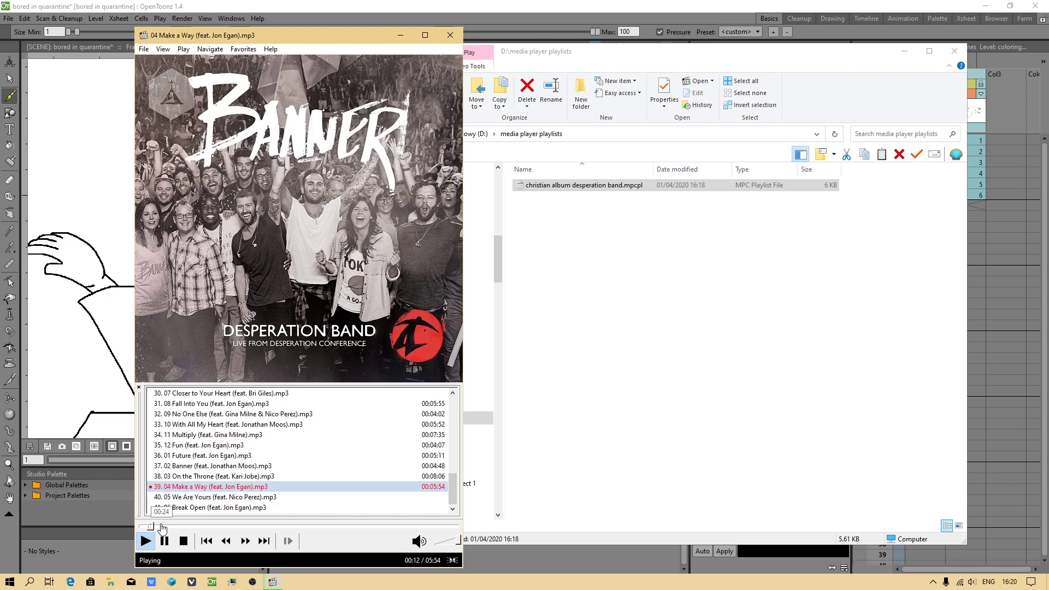
click(184, 547)
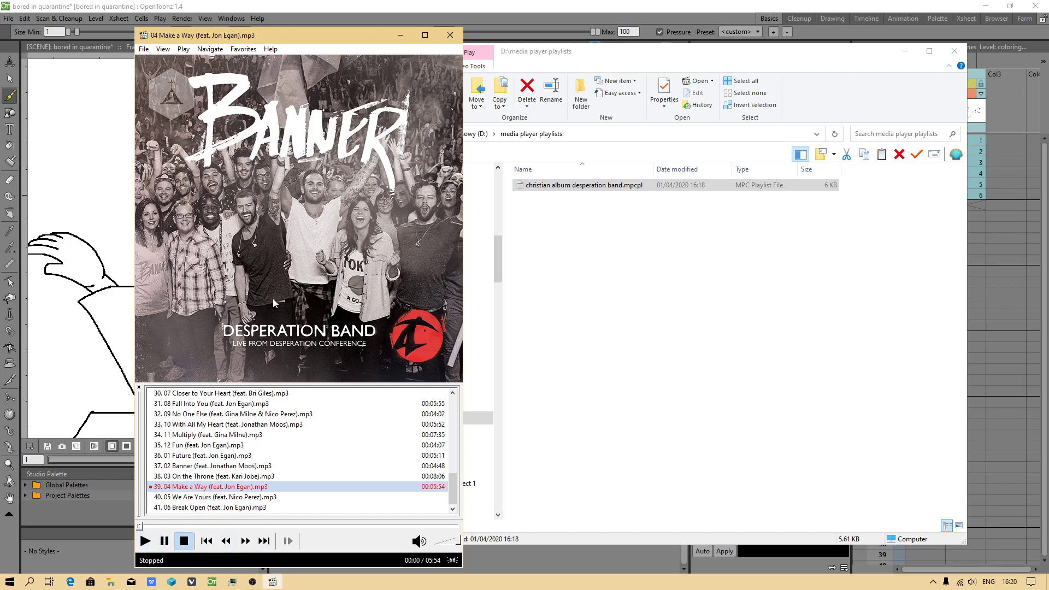
Step: Clear the playlist and reload it from christian album desperation band.mpcpl
right_click(255, 421)
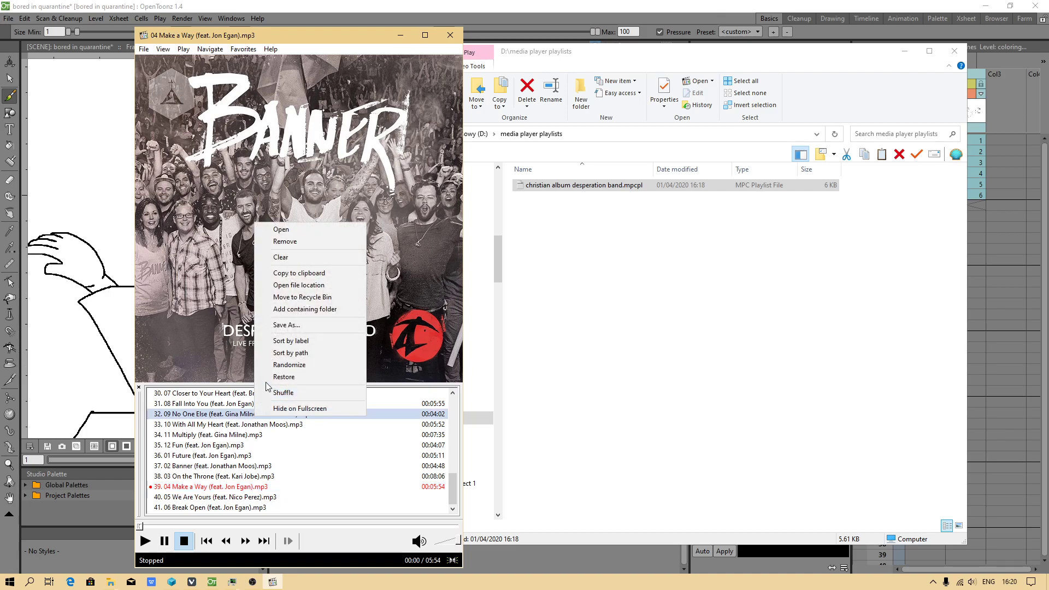
click(306, 257)
double_click(562, 186)
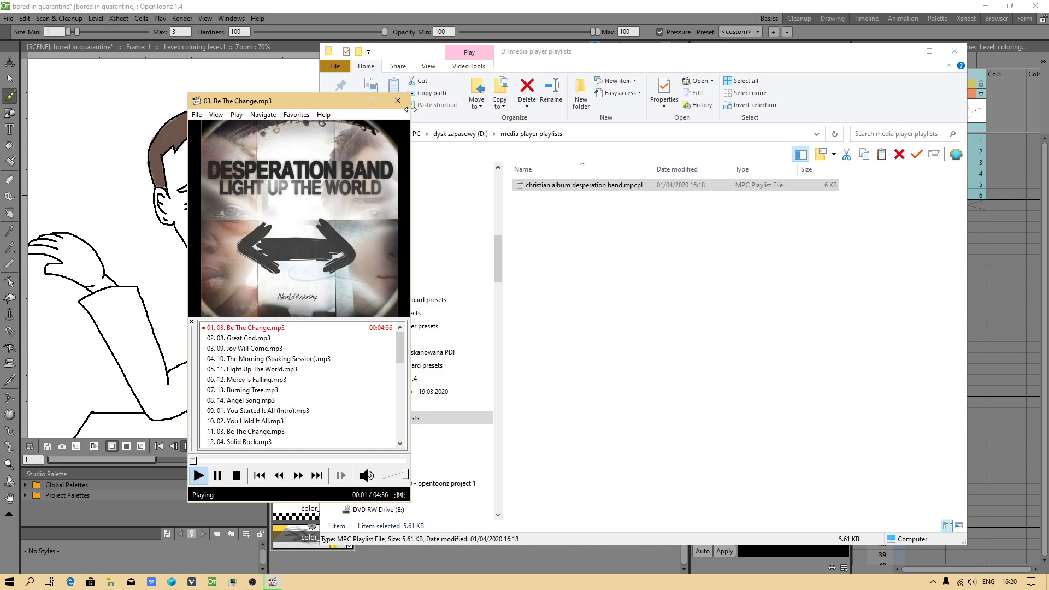
Step: Close the player, launch Media Player Classic again, and move its window beside the file list
click(397, 100)
click(605, 230)
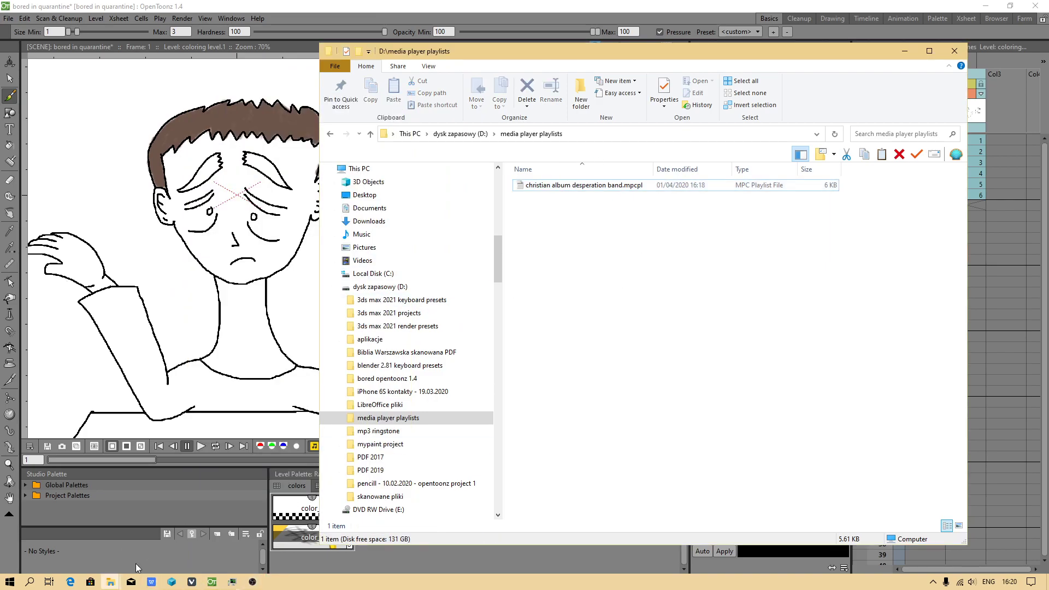
click(10, 581)
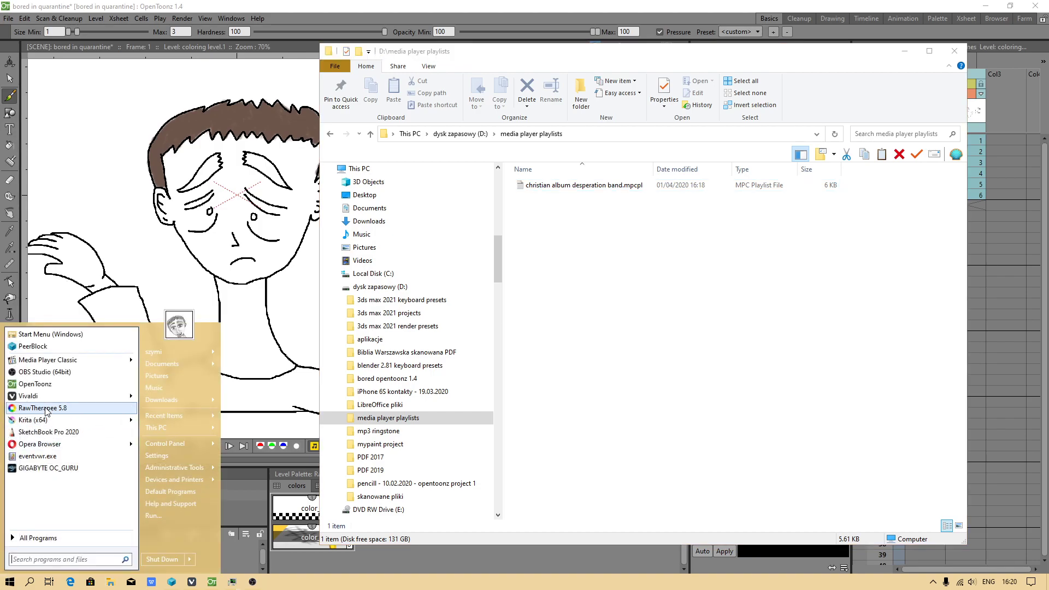
click(30, 362)
drag(538, 143, 219, 140)
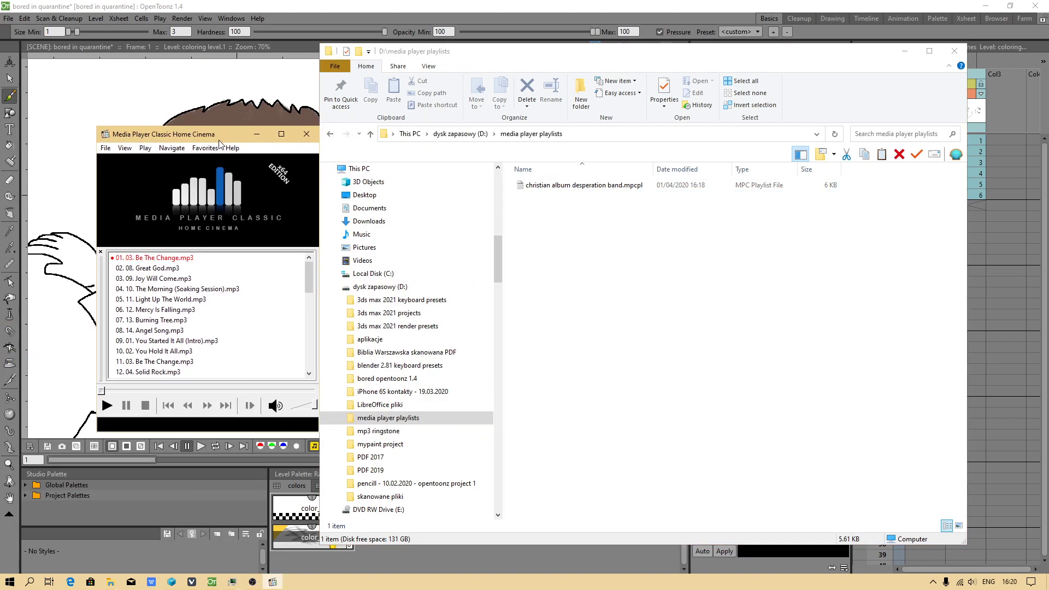
Step: Empty the relaunched player's playlist and return to the playlists folder
right_click(172, 276)
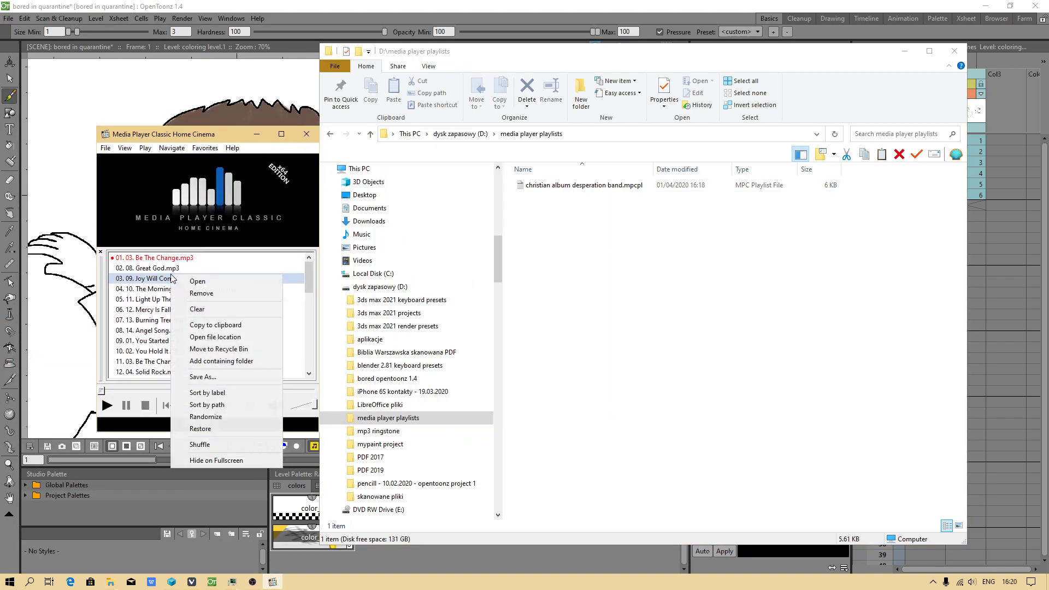
click(213, 308)
click(762, 319)
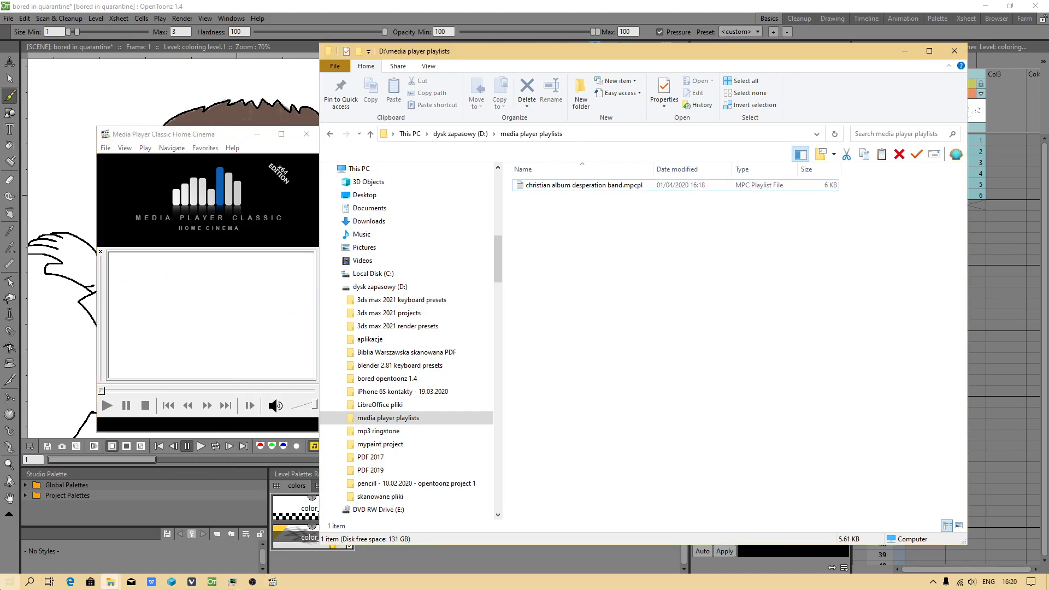
Step: Open a second file window on drive dokumenty (F:) and locate the MP3 christian worship albums folder
key(super)
click(197, 431)
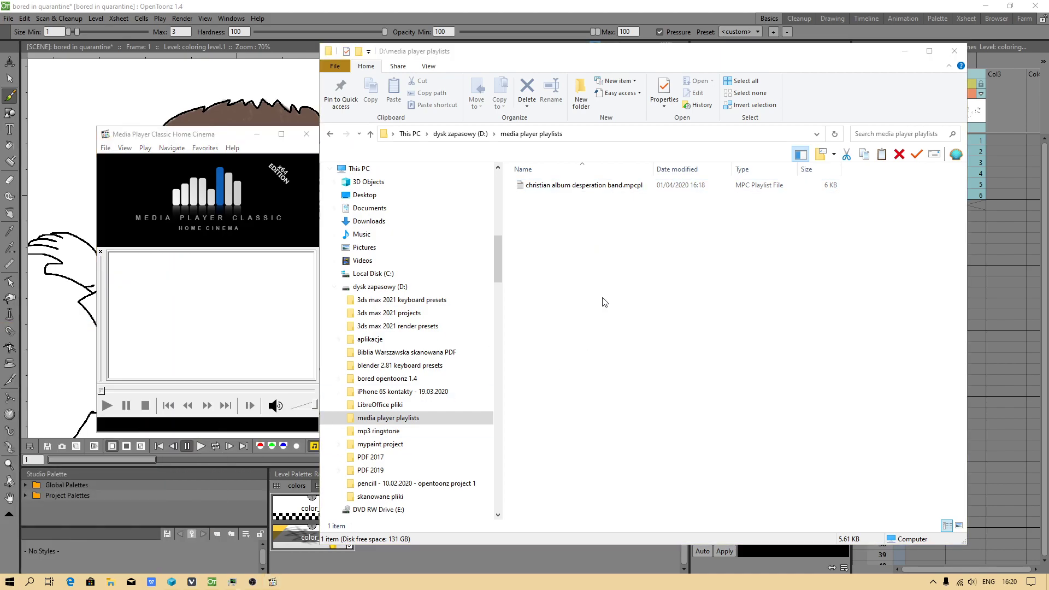
key(super+e)
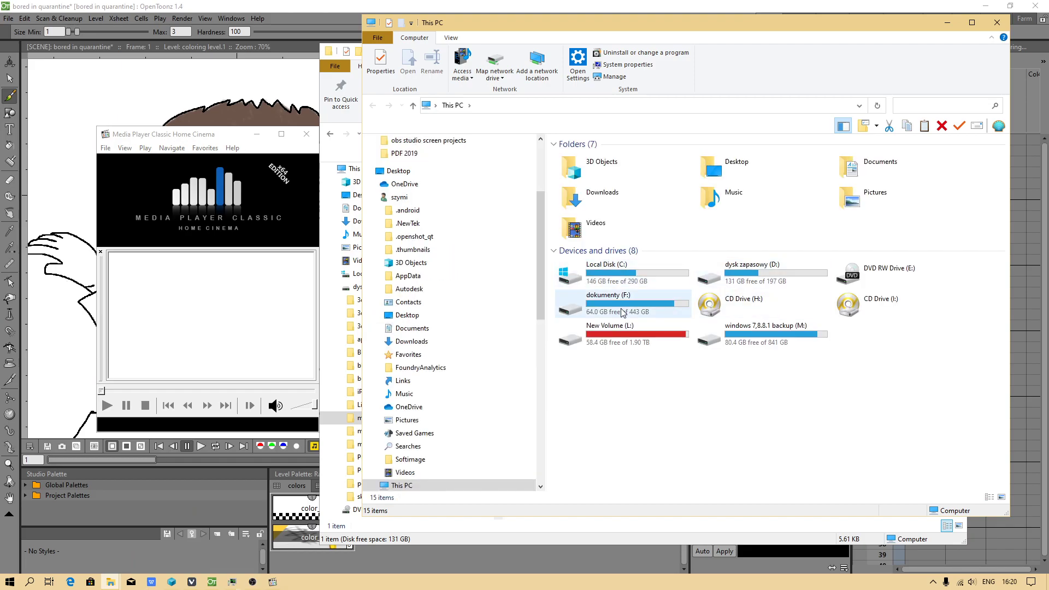
click(627, 312)
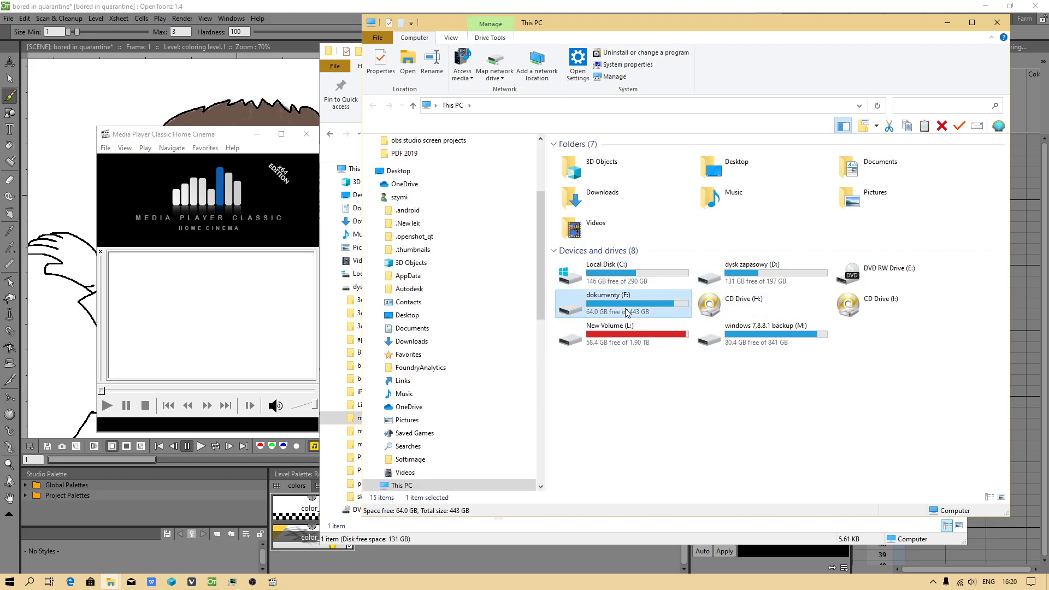
double_click(630, 312)
scroll(649, 373, down, 5)
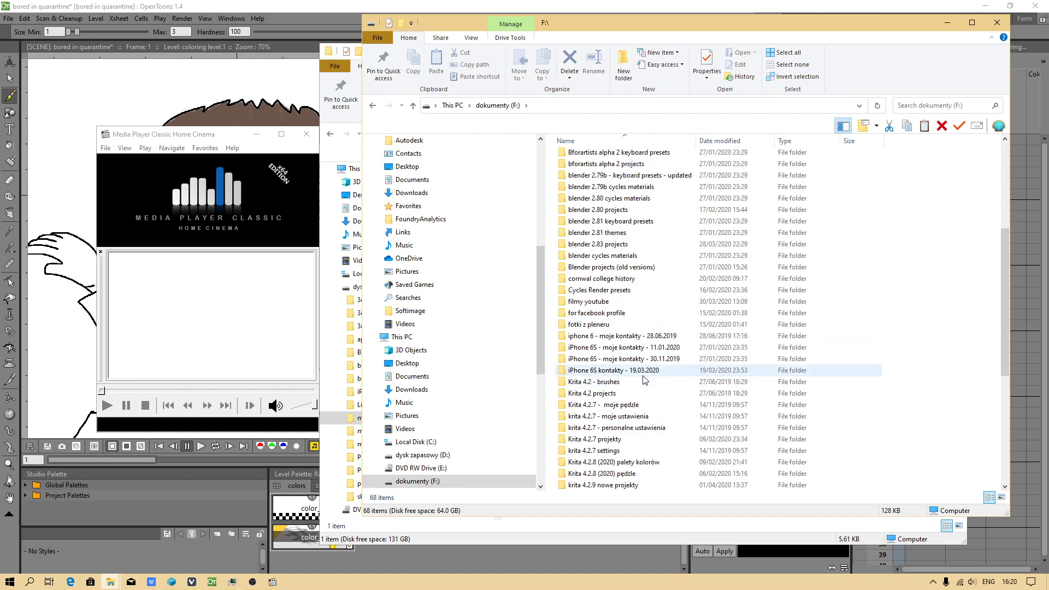
scroll(650, 373, down, 1)
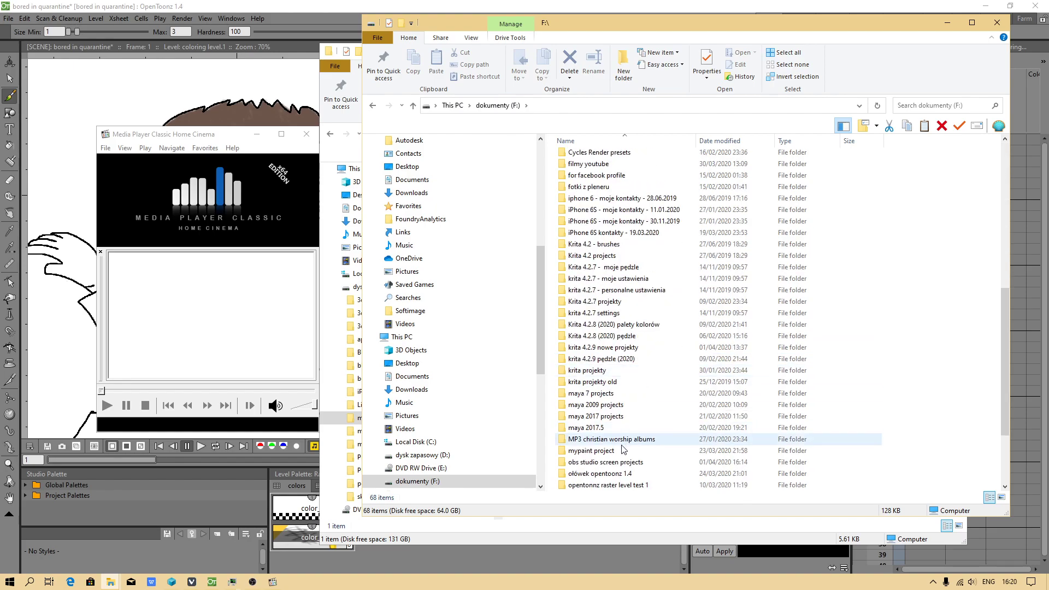
mouse_move(617, 444)
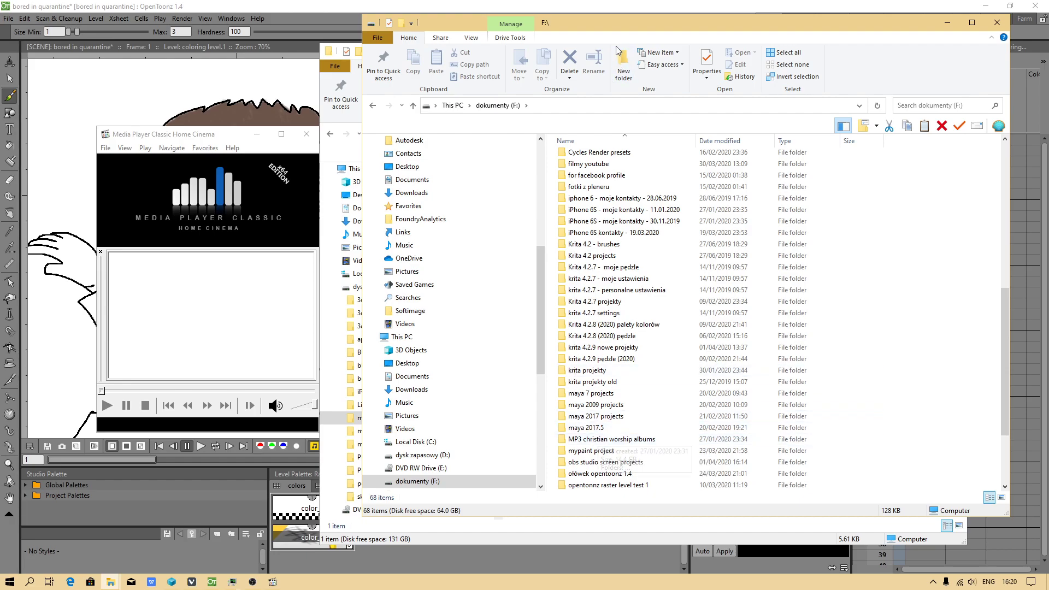
Step: Move the drive F: window away from the player and minimize the media player playlists window
drag(611, 25, 688, 28)
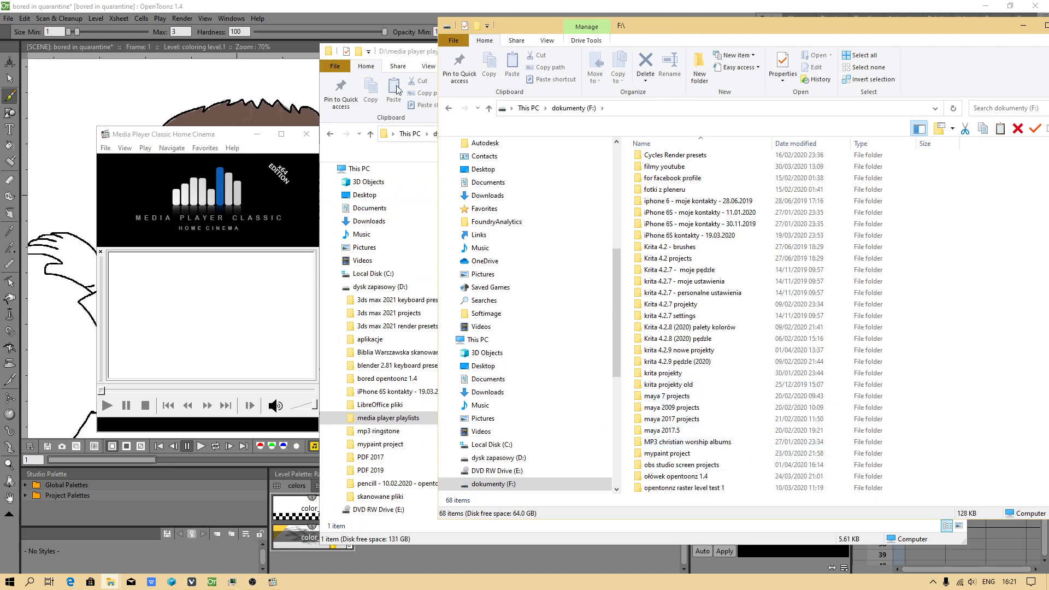
click(417, 52)
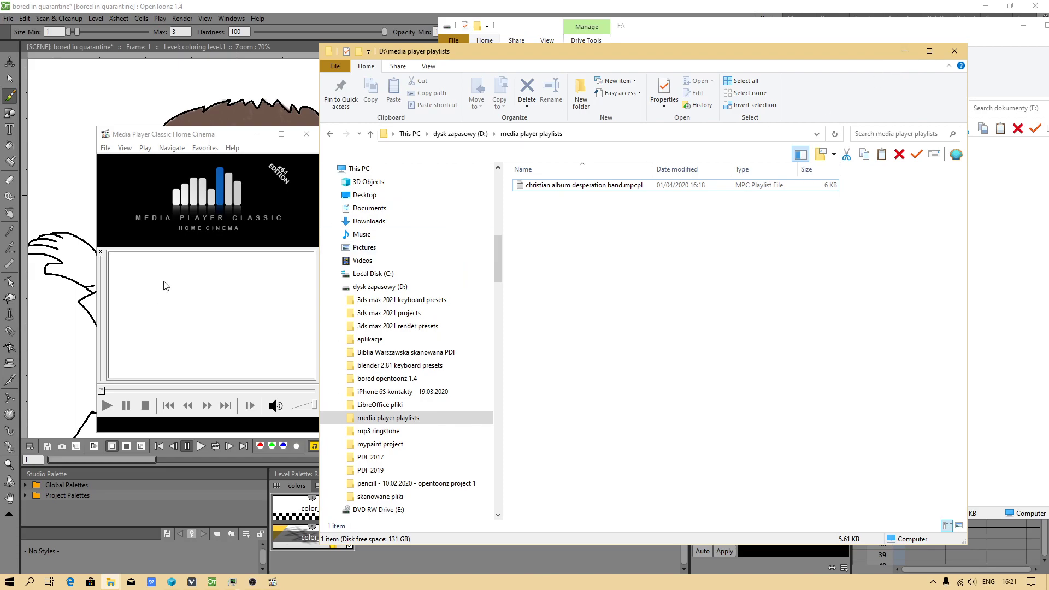
click(904, 52)
Step: Open the We Are Young & Free album in MP3 christian worship albums, inside the Hillsong Young & Free folder
scroll(710, 354, down, 3)
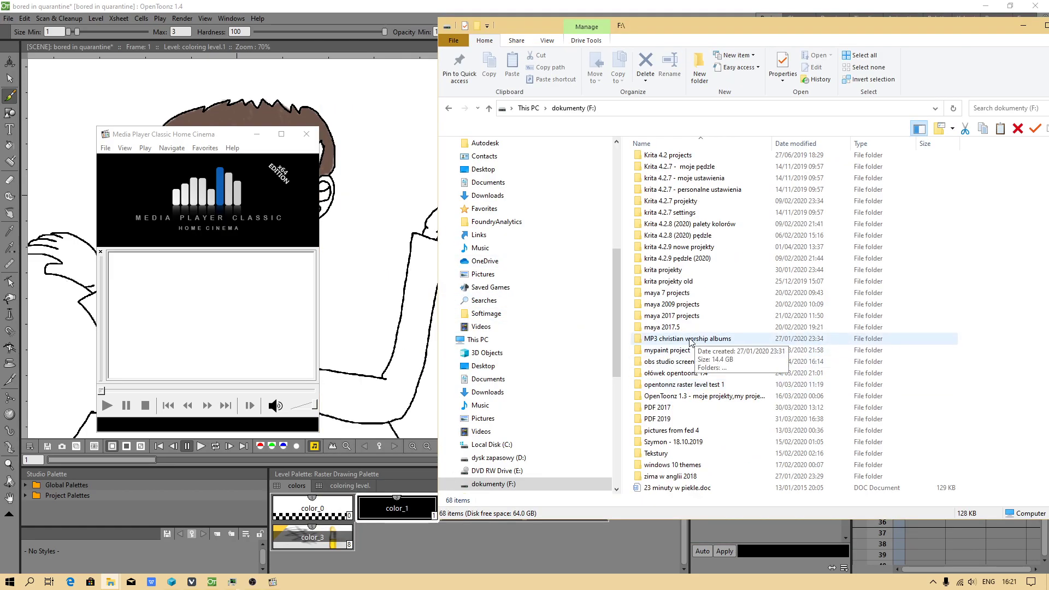
double_click(687, 339)
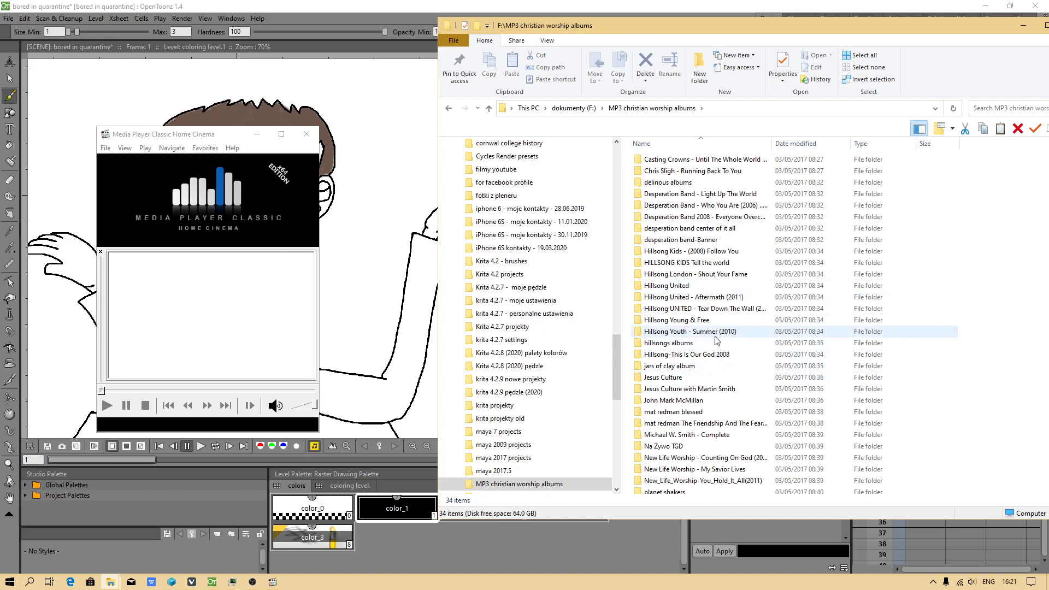
double_click(711, 321)
double_click(693, 158)
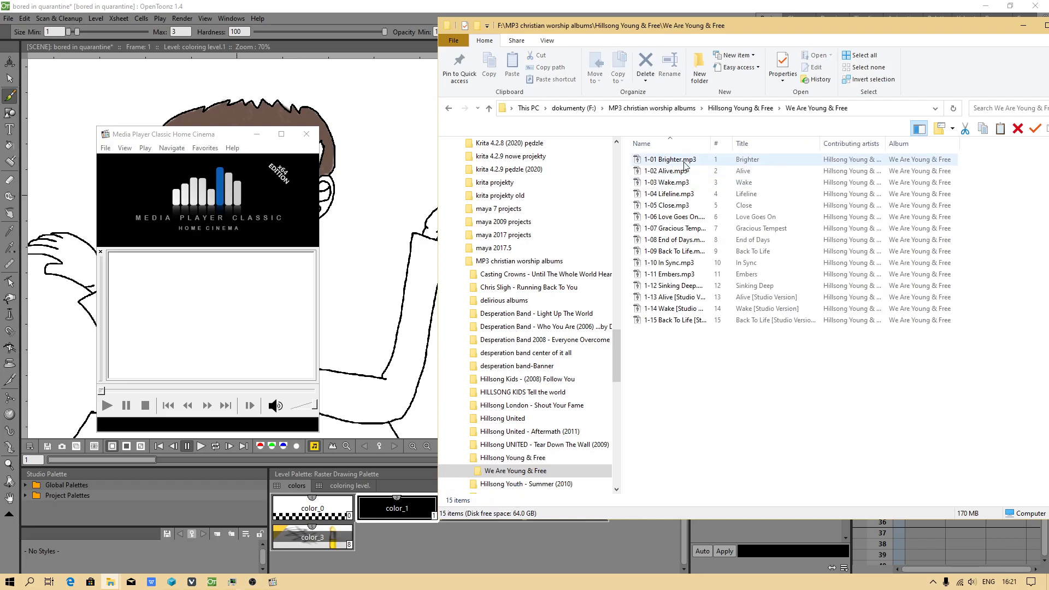
Step: Play 1-01 Brighter.mp3 from further into the song, then stop it and clear the playlist
click(685, 163)
double_click(684, 164)
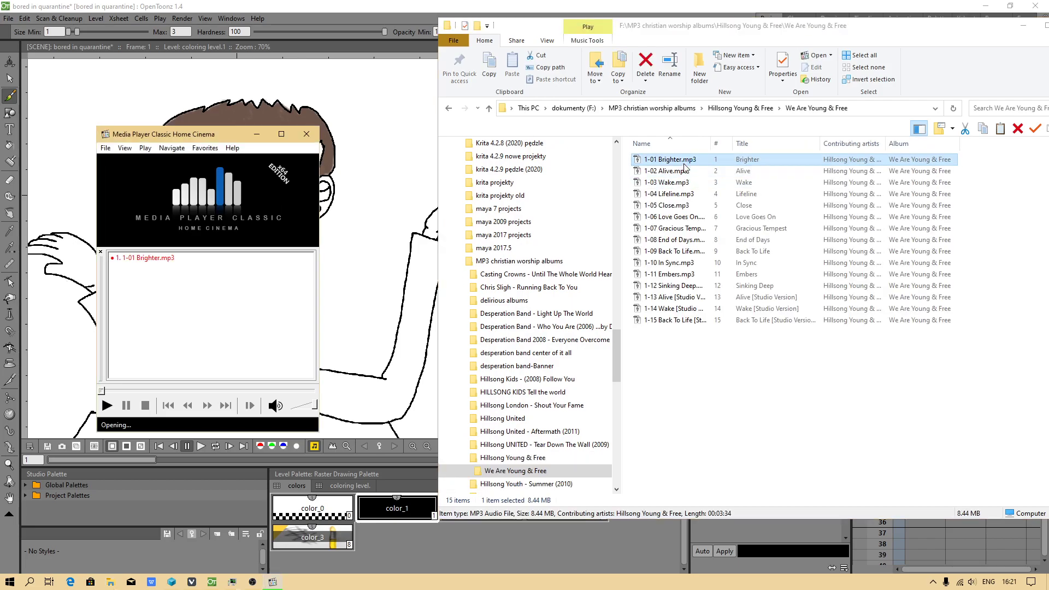
click(75, 508)
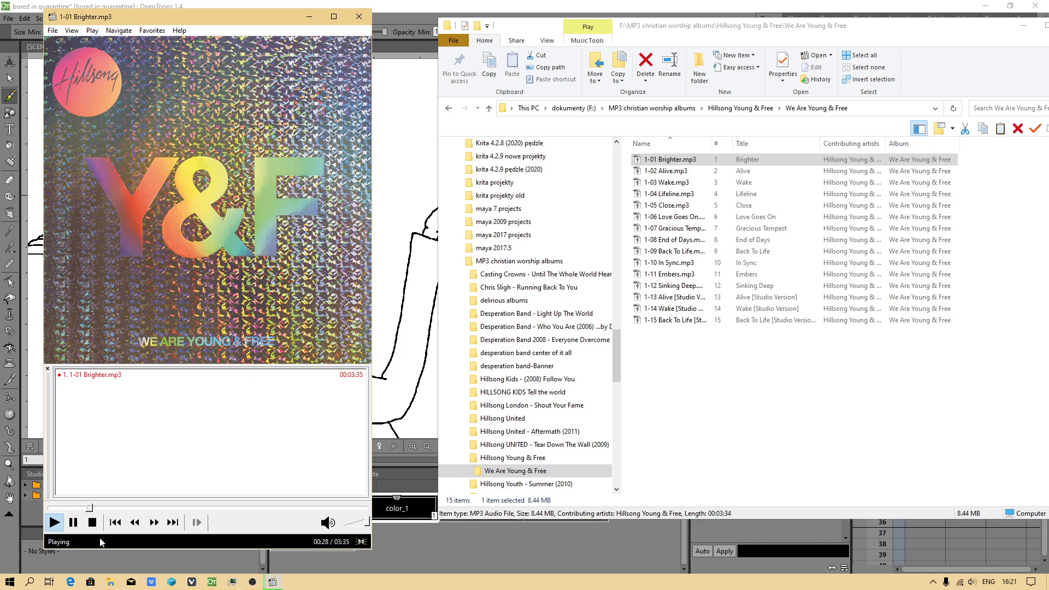
click(92, 522)
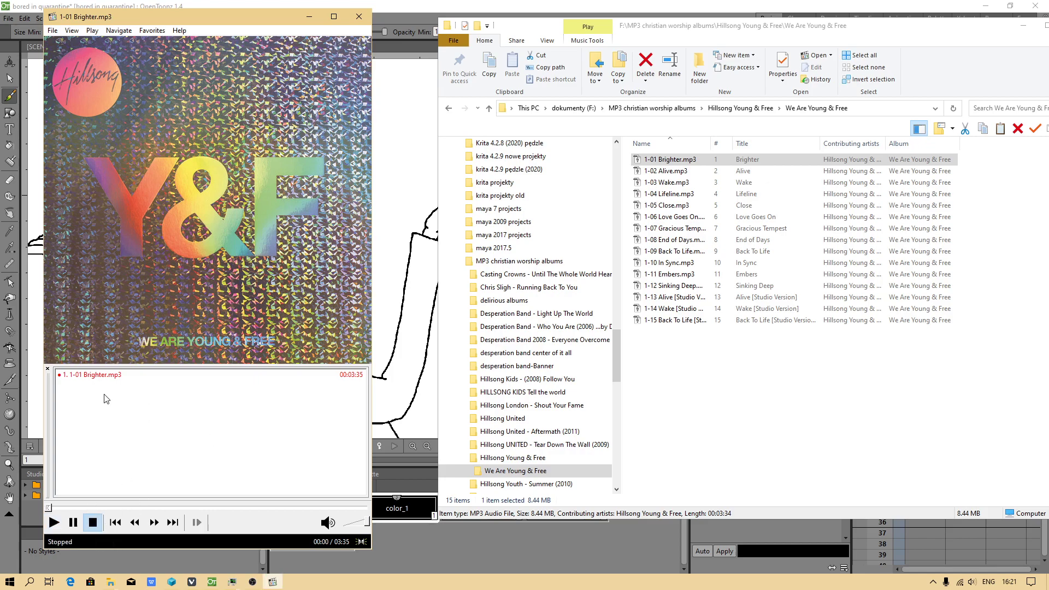
right_click(105, 395)
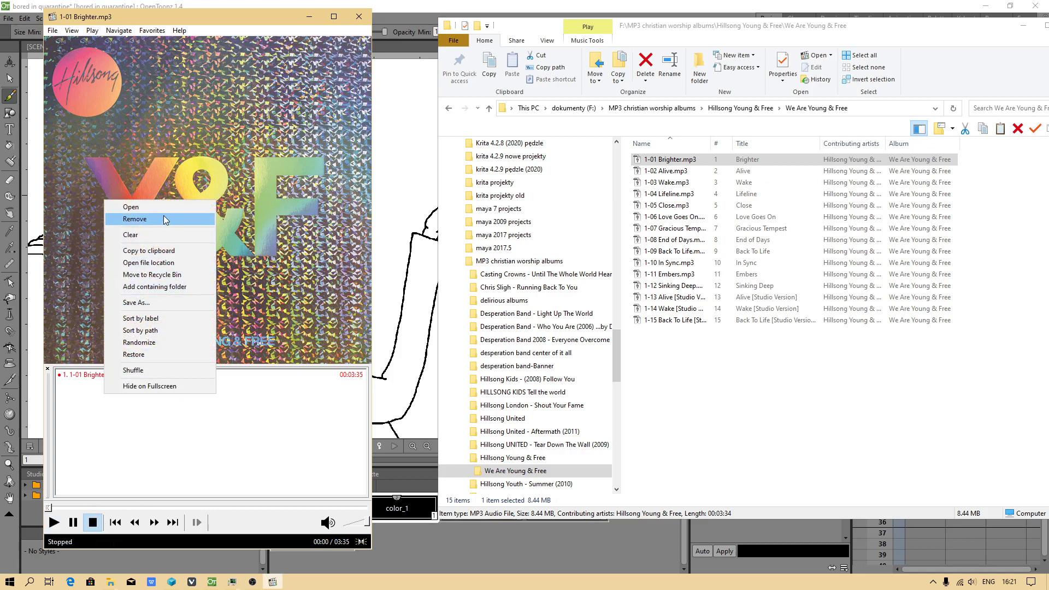
click(148, 236)
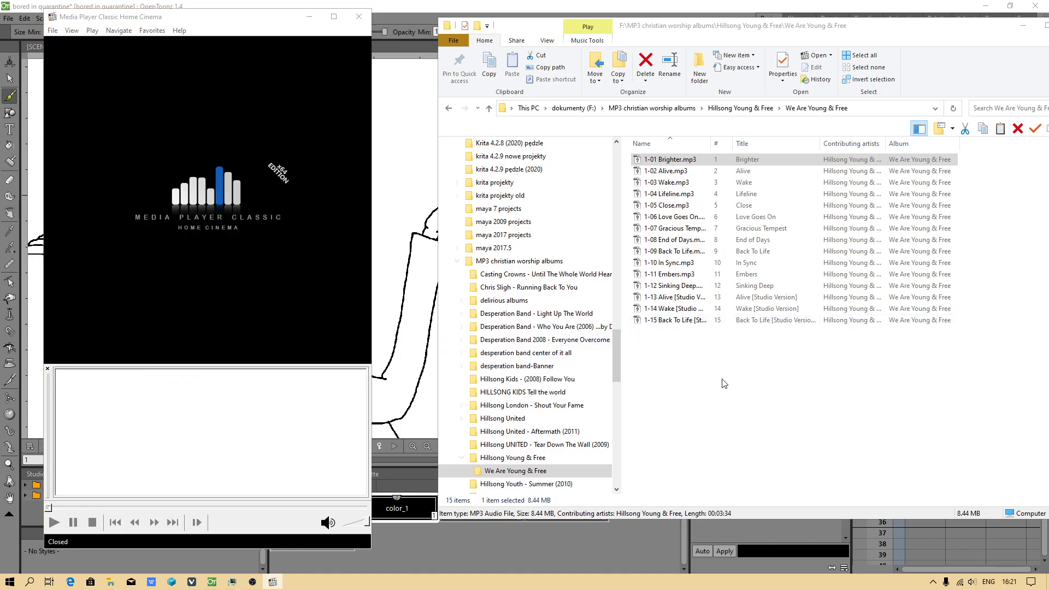
Step: Add all songs from the We Are Young & Free and Hillsong-This Is Our God 2008 albums to the playlist
drag(724, 384, 218, 416)
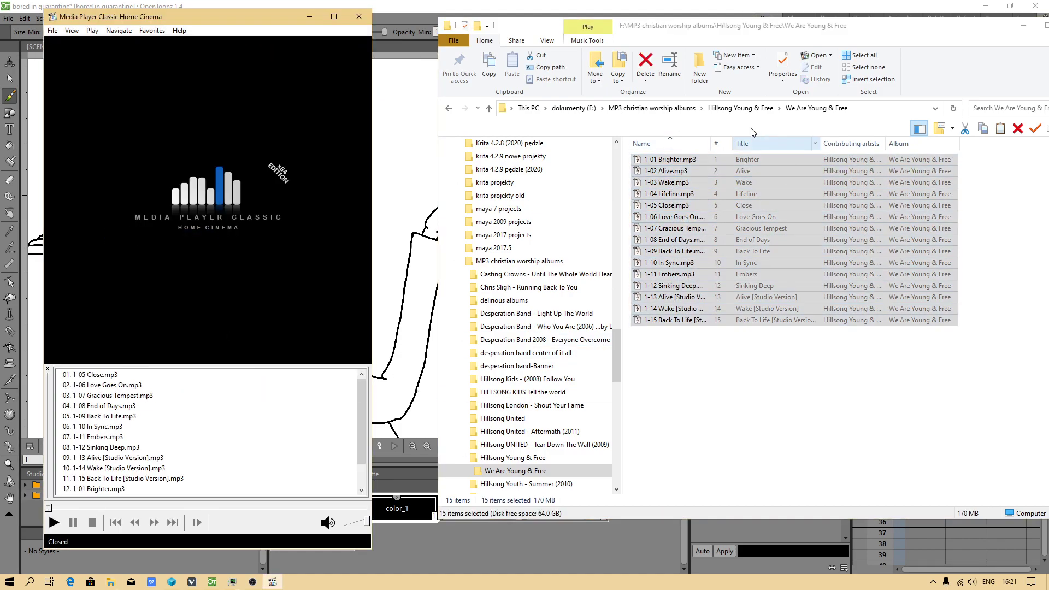
click(653, 109)
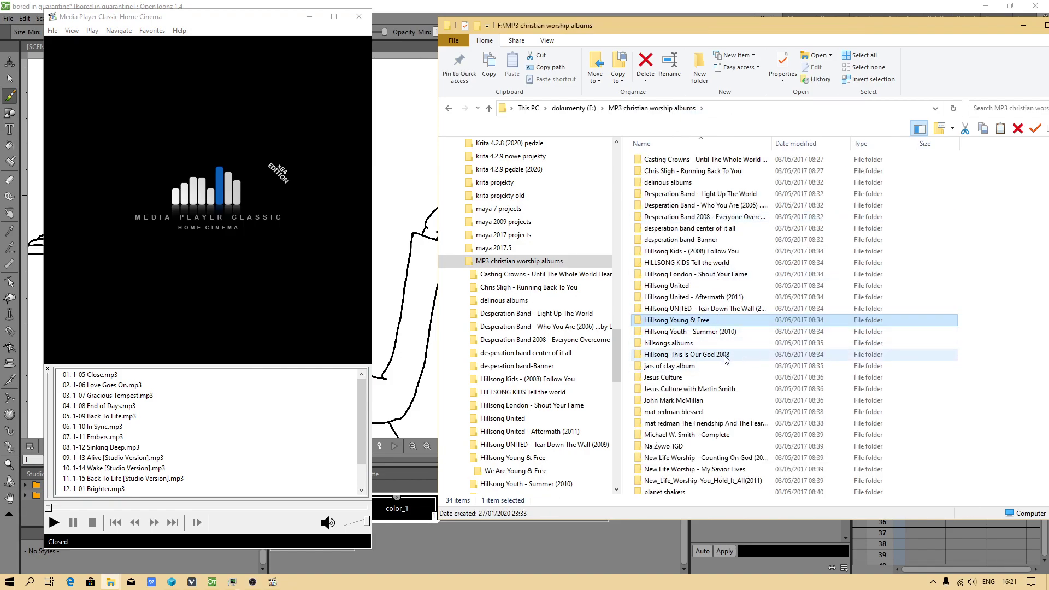
double_click(725, 356)
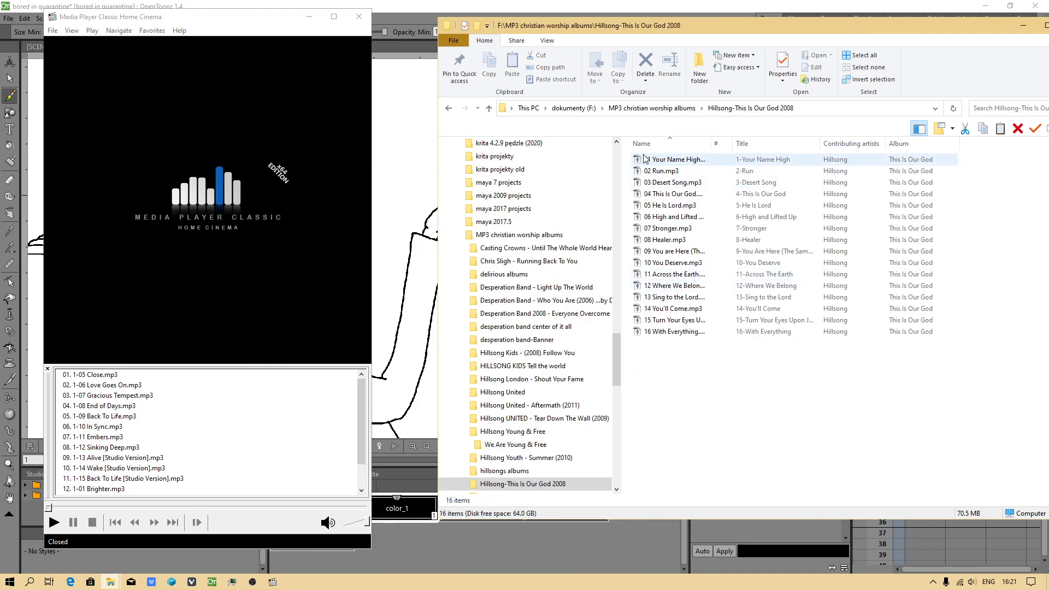
click(645, 159)
key(ctrl+a)
drag(646, 160, 251, 443)
Step: Add all 13 songs from Hillsong_Live–A_Beautiful_Exchange in the hillsongs albums folder to the playlist
click(448, 108)
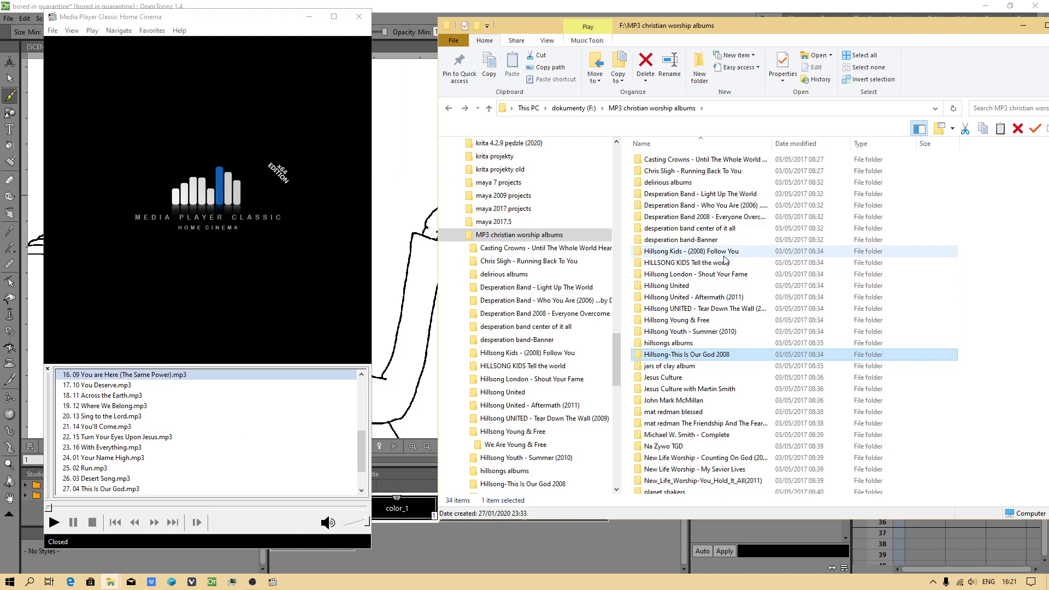
double_click(689, 345)
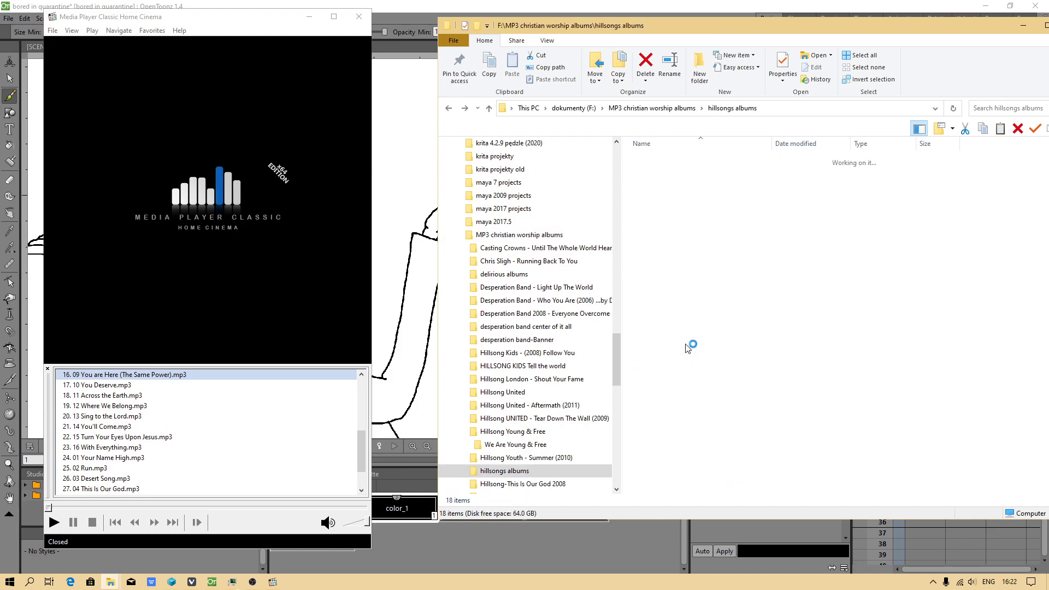
double_click(731, 321)
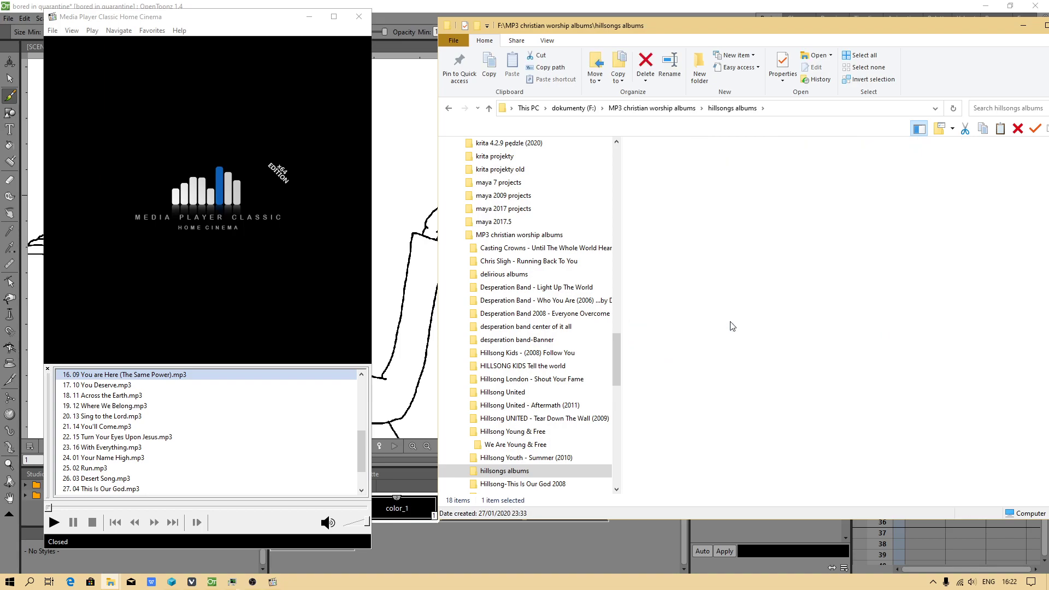
drag(635, 159, 241, 440)
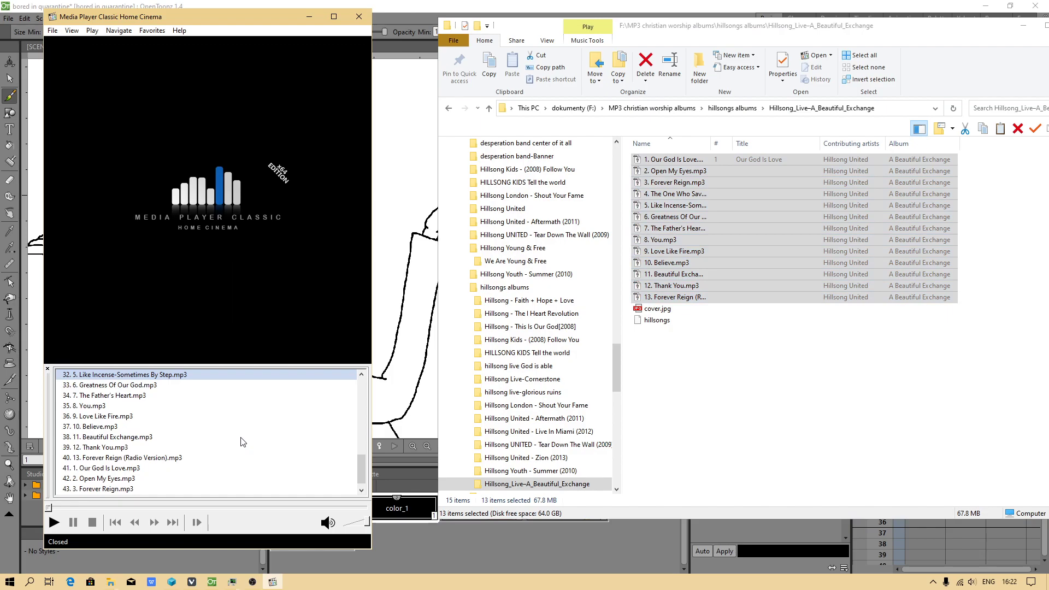
click(450, 109)
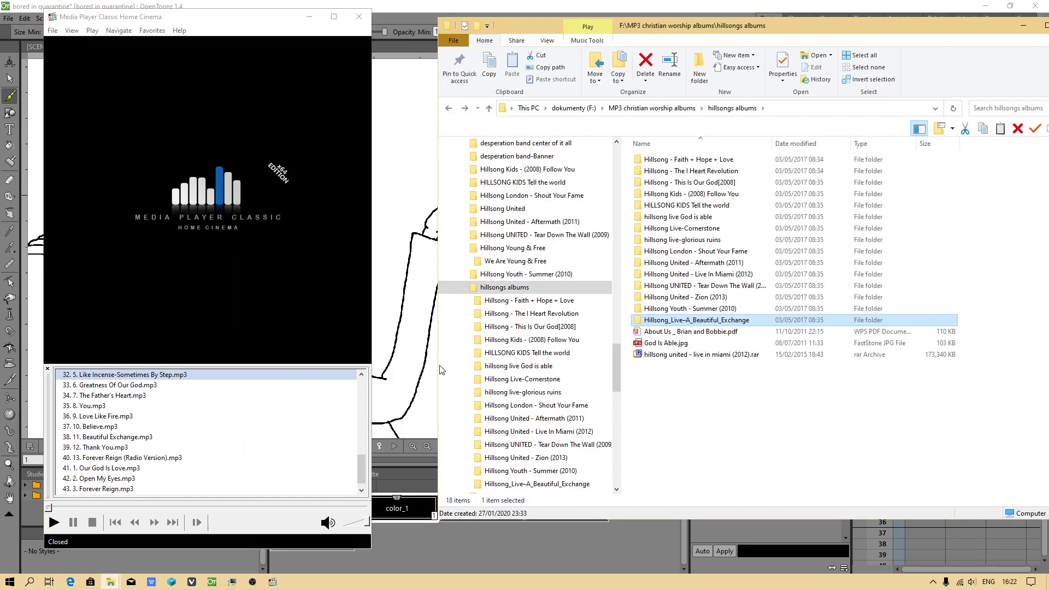
Step: Save the playlist as "hillsong united 3 albums" in the media player playlists folder on drive D:
right_click(109, 377)
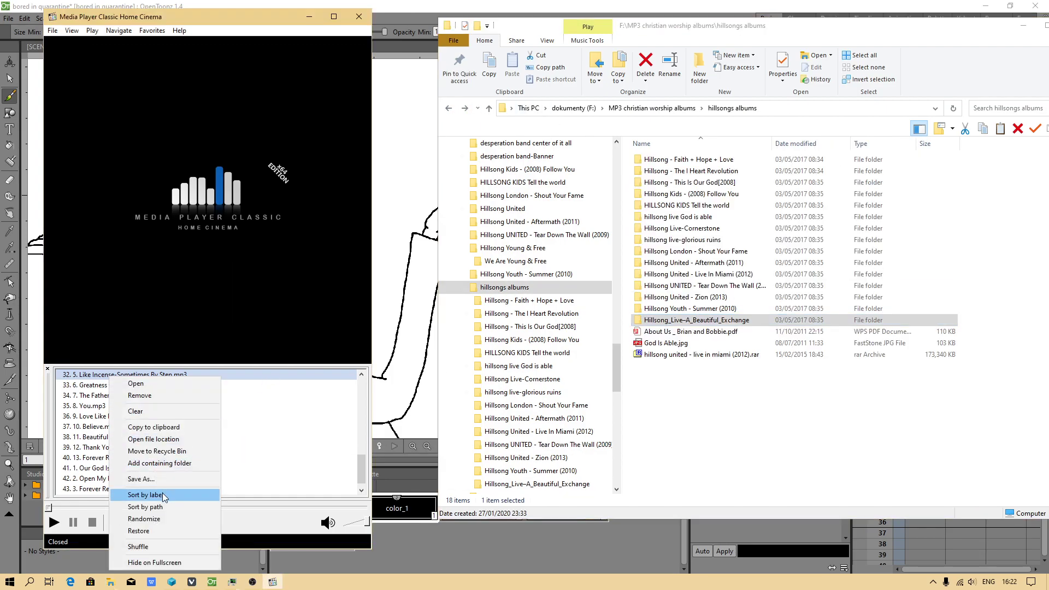
click(163, 479)
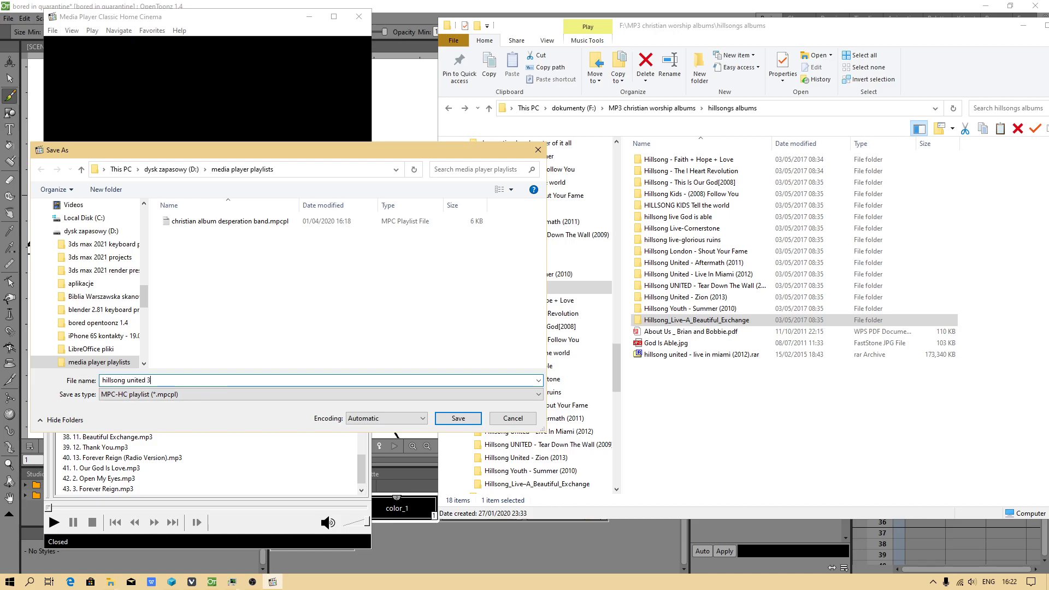
text(lbums)
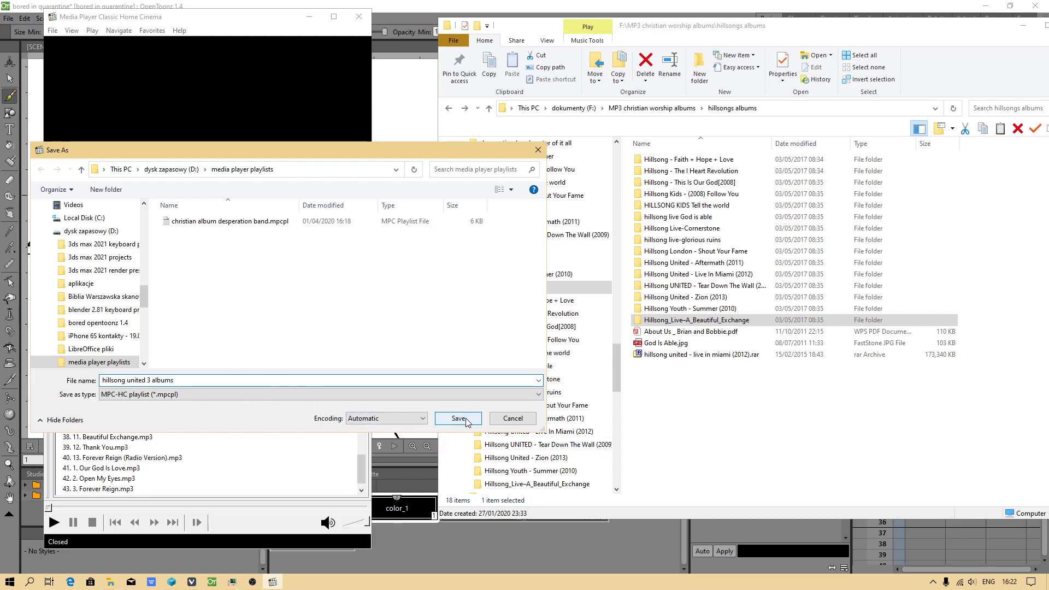
click(458, 418)
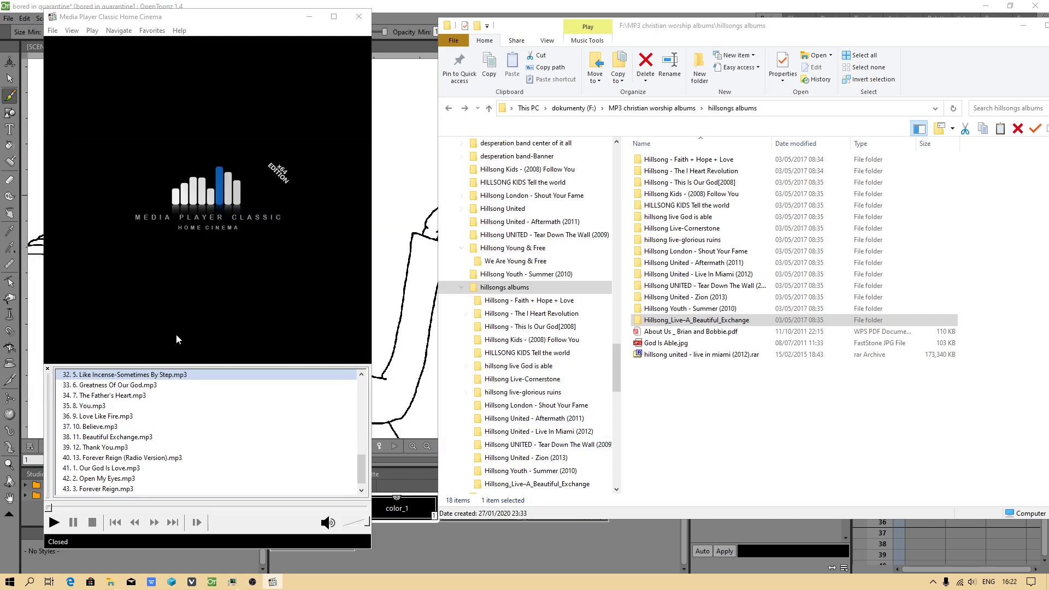
Step: Clear the player's playlist and open the media player playlists folder on drive dysk zapasowy (D:)
right_click(172, 388)
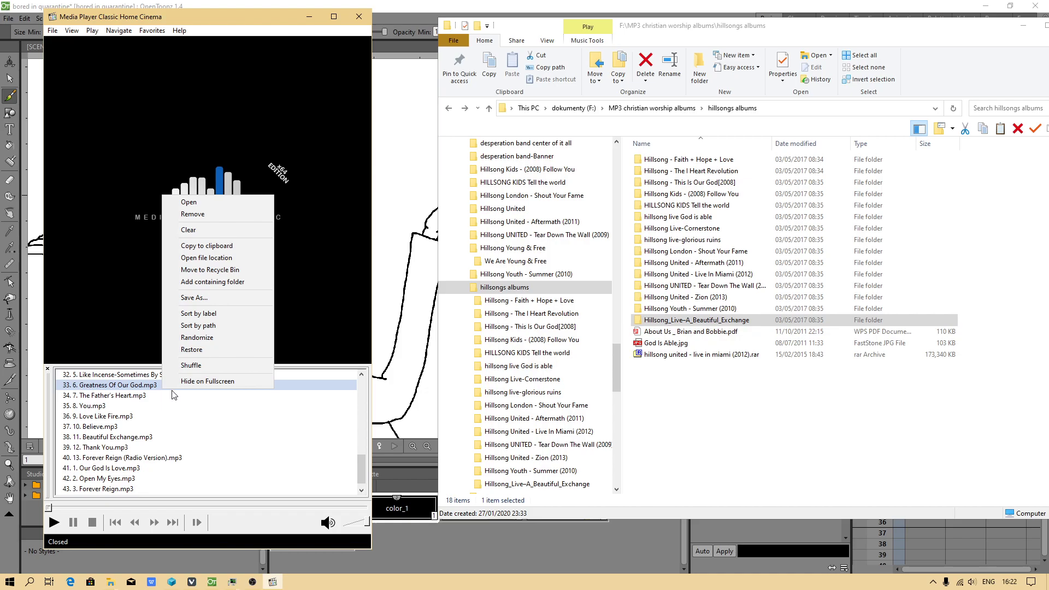
click(191, 230)
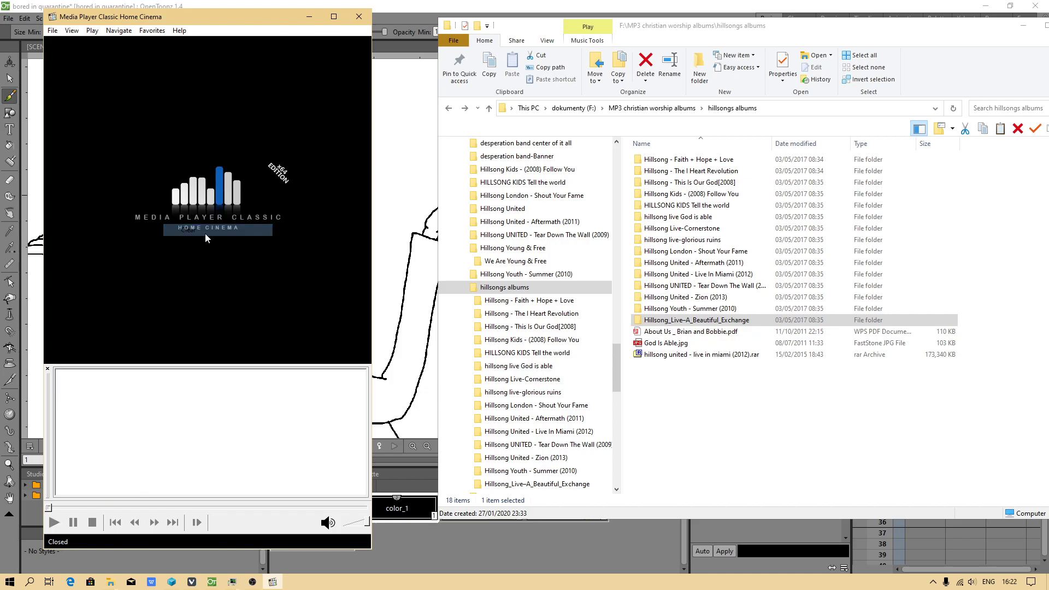
click(527, 107)
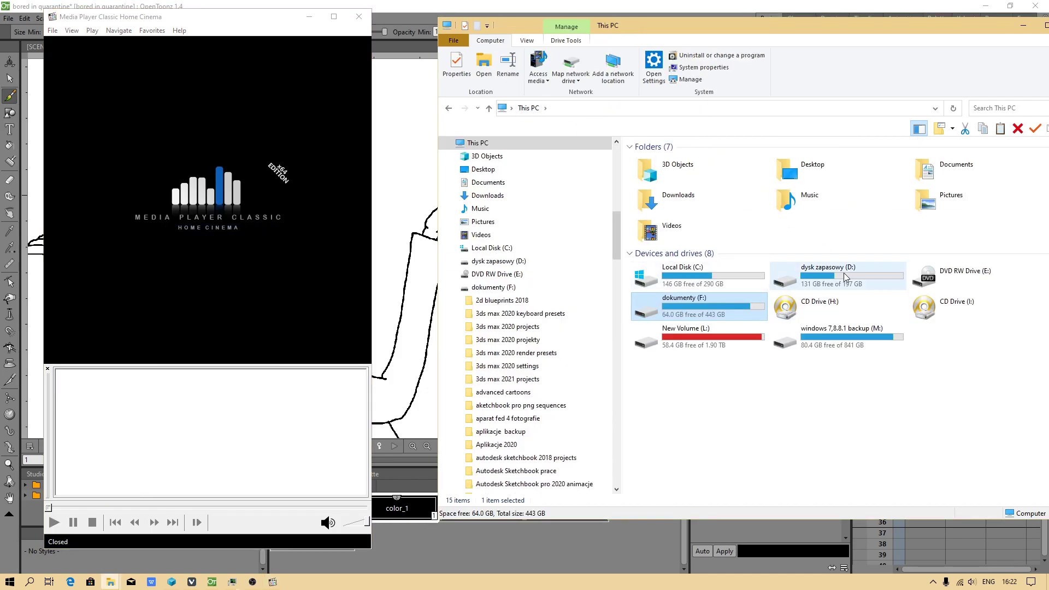
double_click(842, 277)
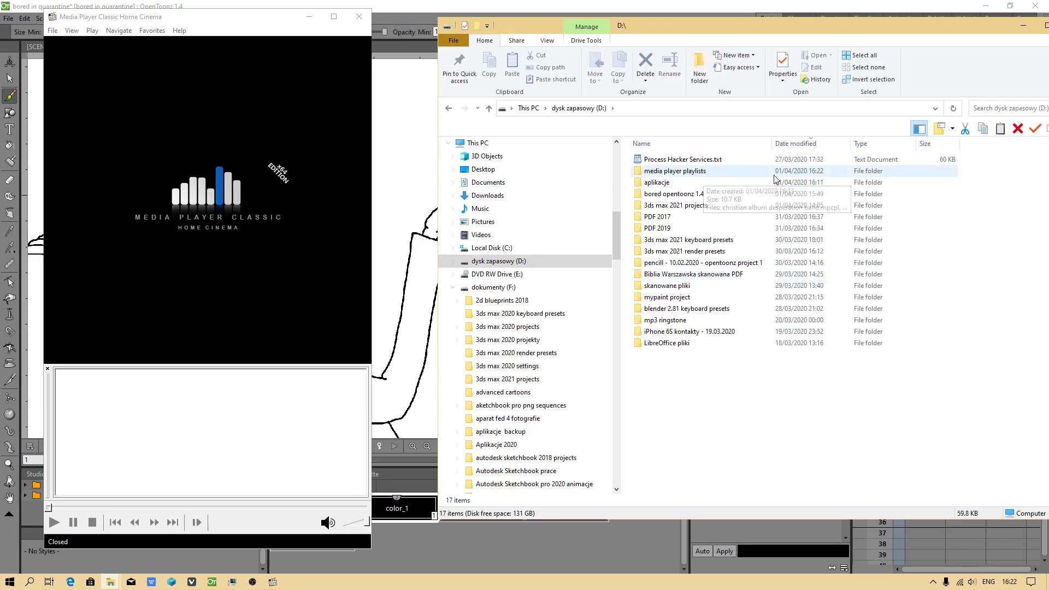
double_click(676, 172)
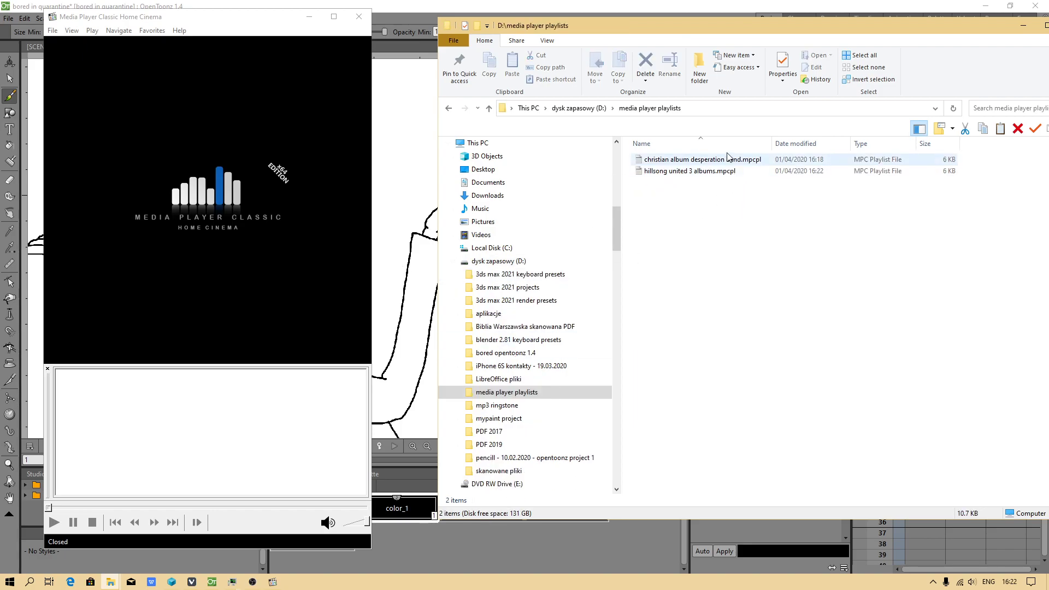
Step: Load hillsong united 3 albums.mpcpl into the player and skip the first song ahead to about 0:36
double_click(717, 171)
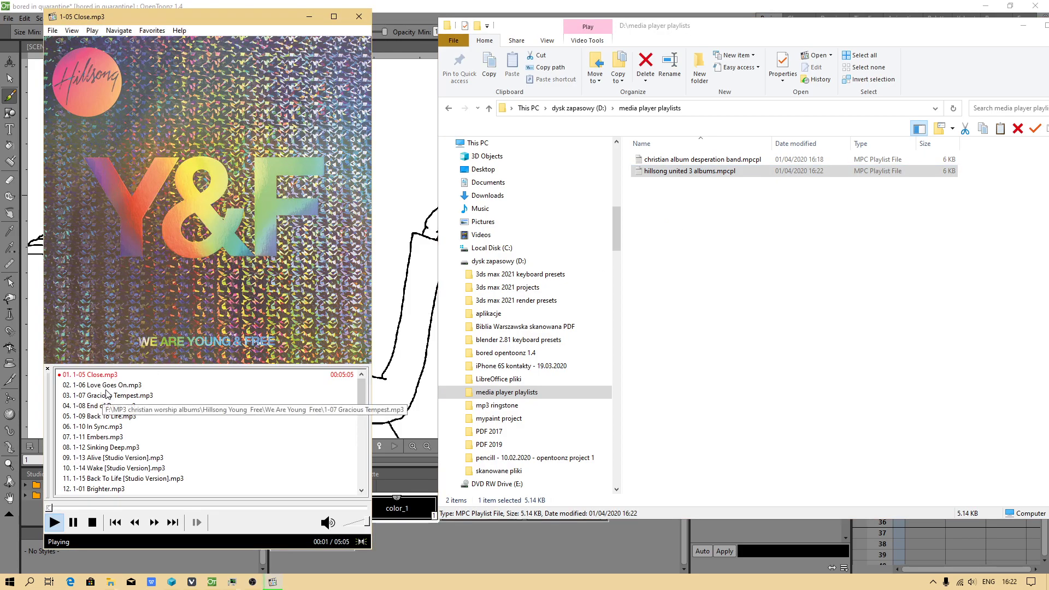
click(85, 507)
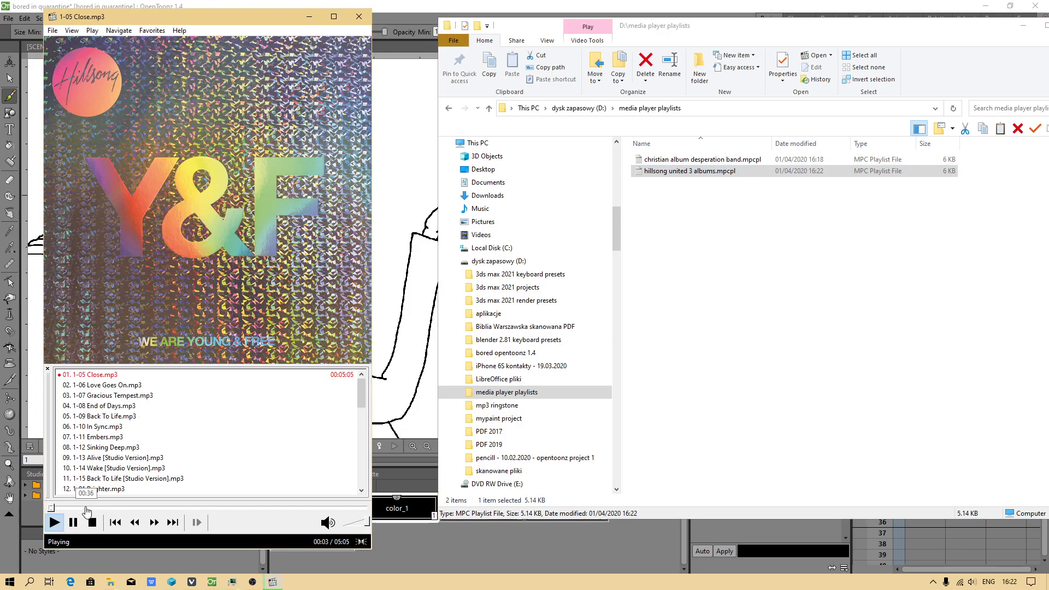
Step: Play End of Days and Back To Life from the playlist, skipping Back To Life ahead to about 0:34
double_click(108, 406)
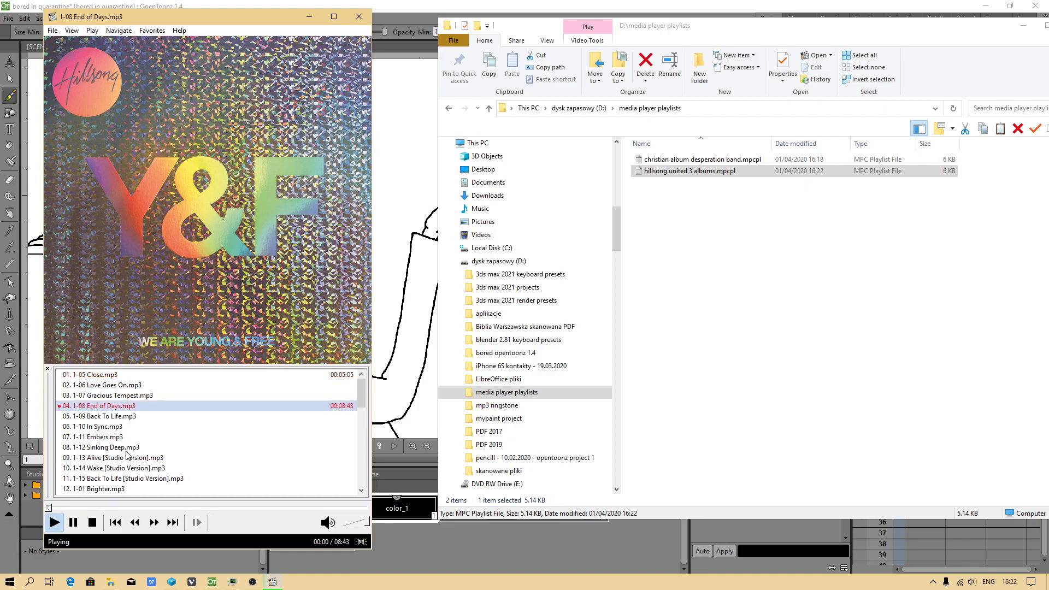
double_click(115, 417)
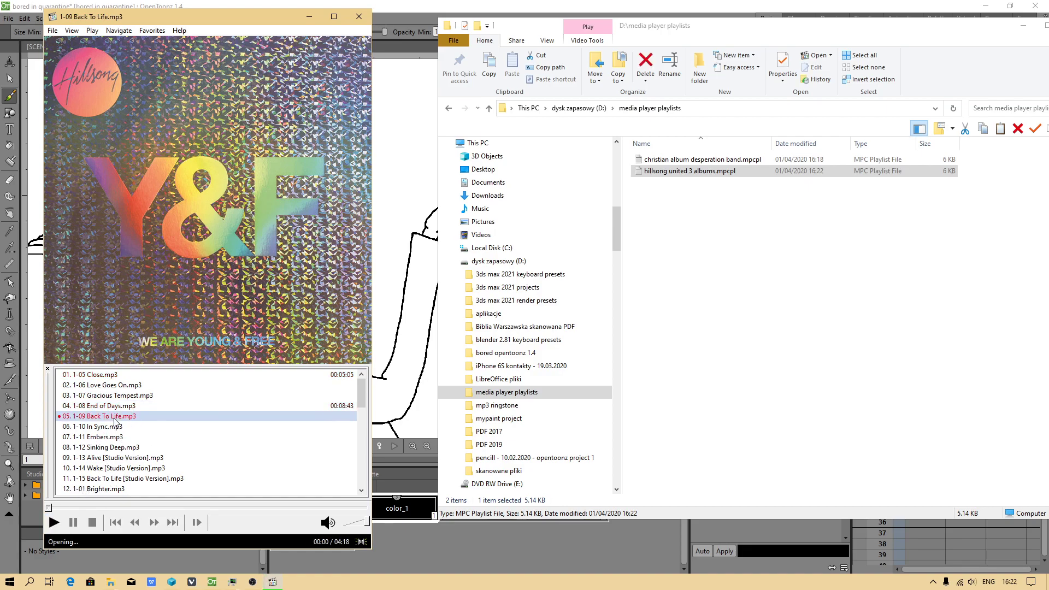
click(92, 507)
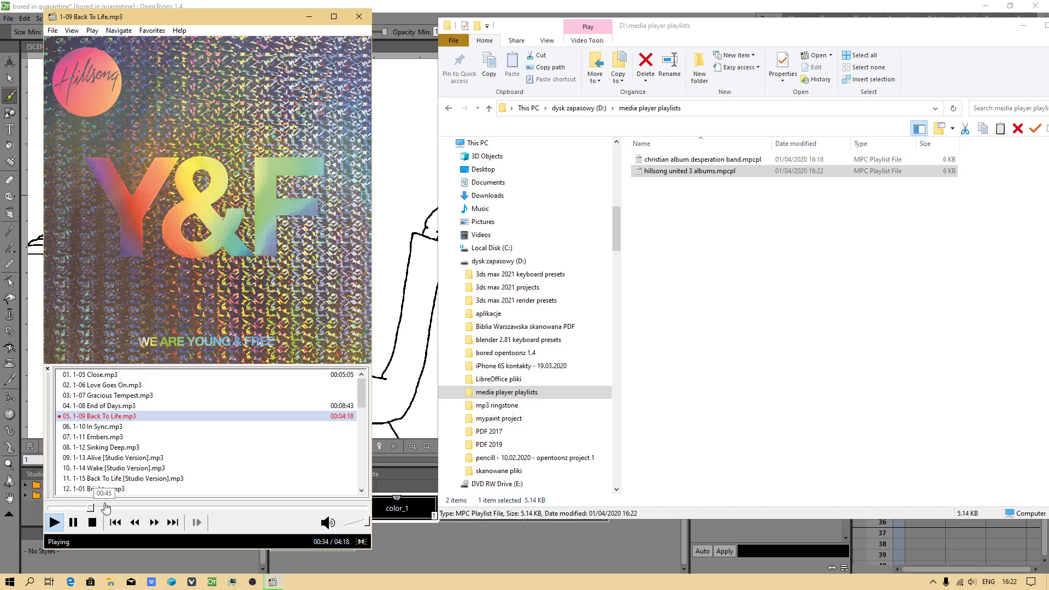
Step: Play Run and This Is Our God from further down the playlist and browse the remaining songs
scroll(361, 403, down, 6)
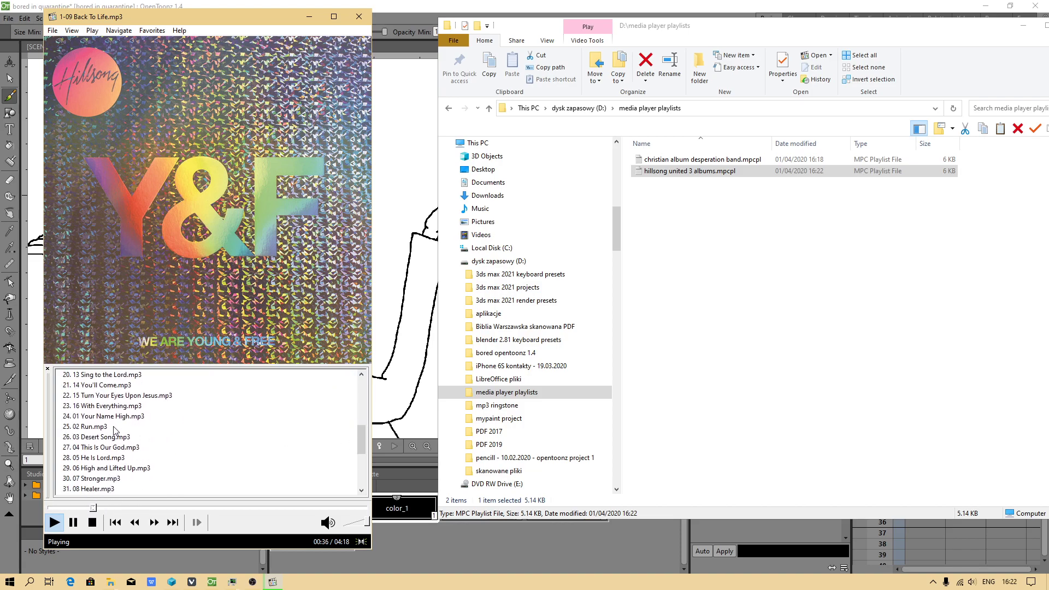
double_click(116, 428)
double_click(160, 325)
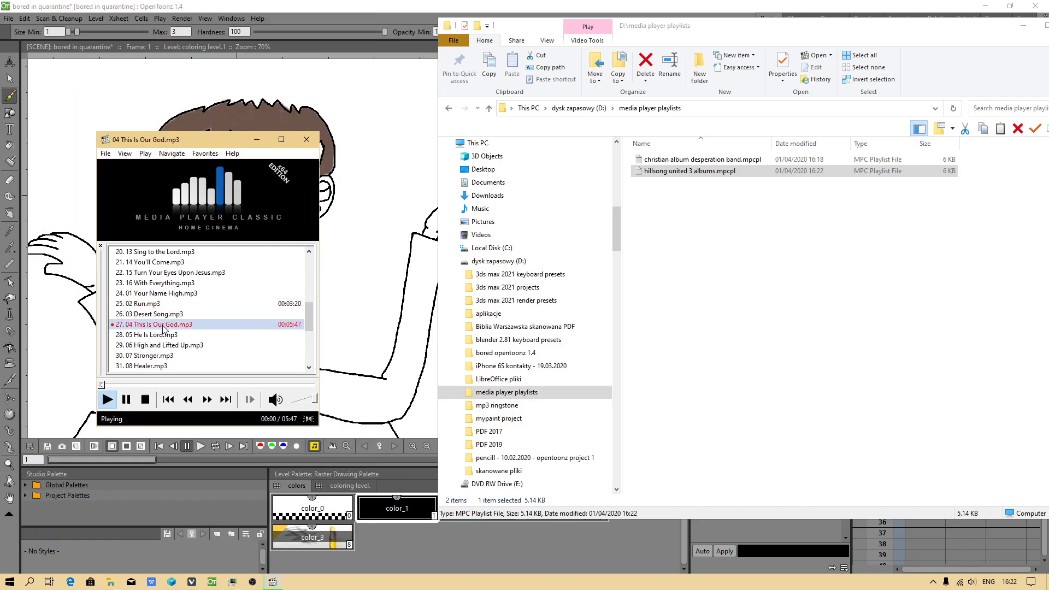
scroll(312, 313, down, 5)
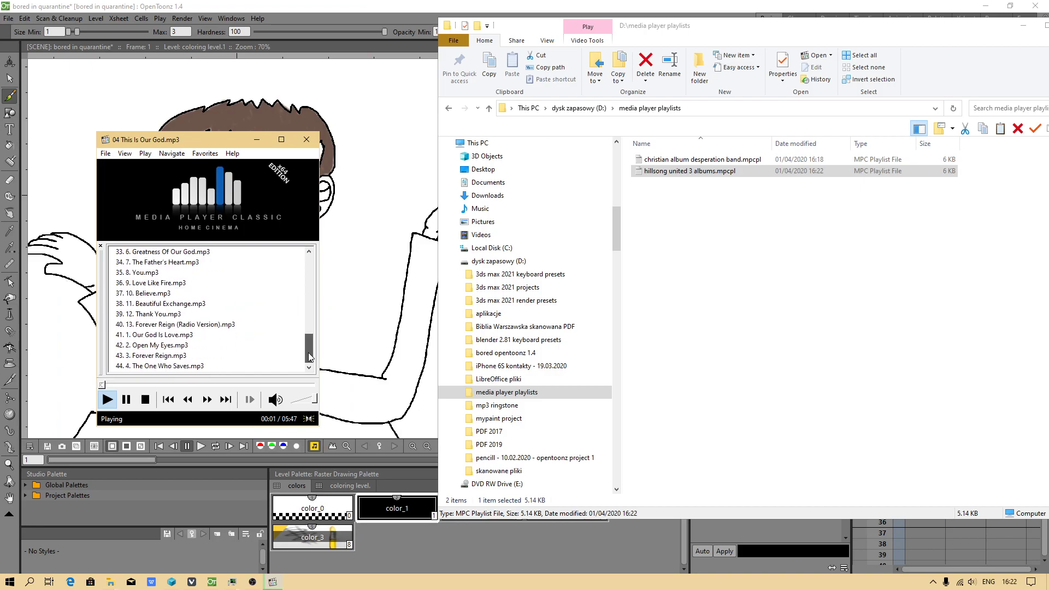
Step: Stop playback and clear the Hillsong songs from the playlist
click(144, 400)
right_click(151, 324)
click(194, 356)
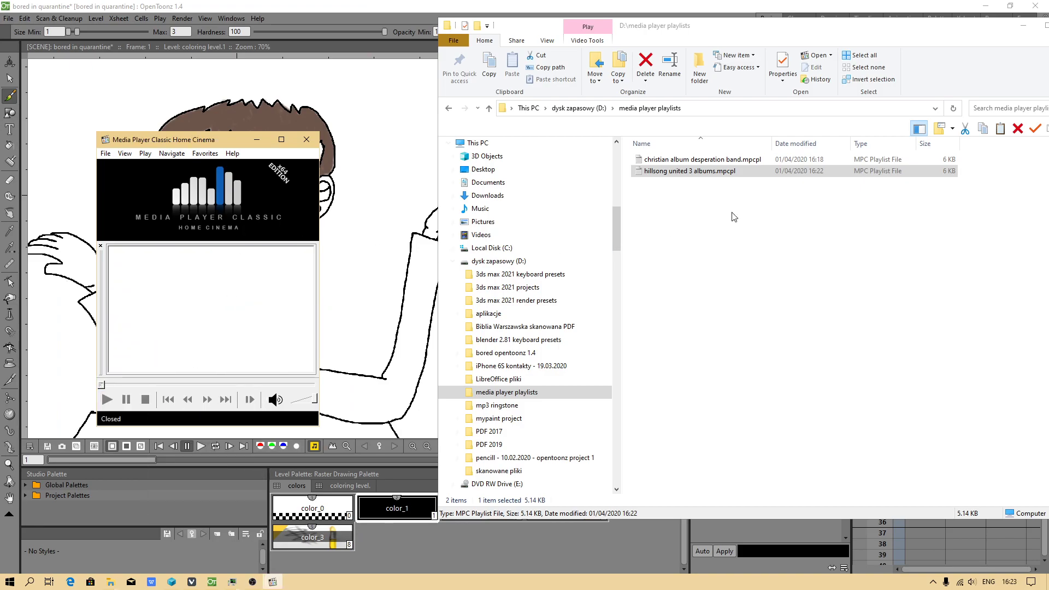
Step: Load christian album desperation band.mpcpl and look through its songs, and clear the playlist again
click(712, 160)
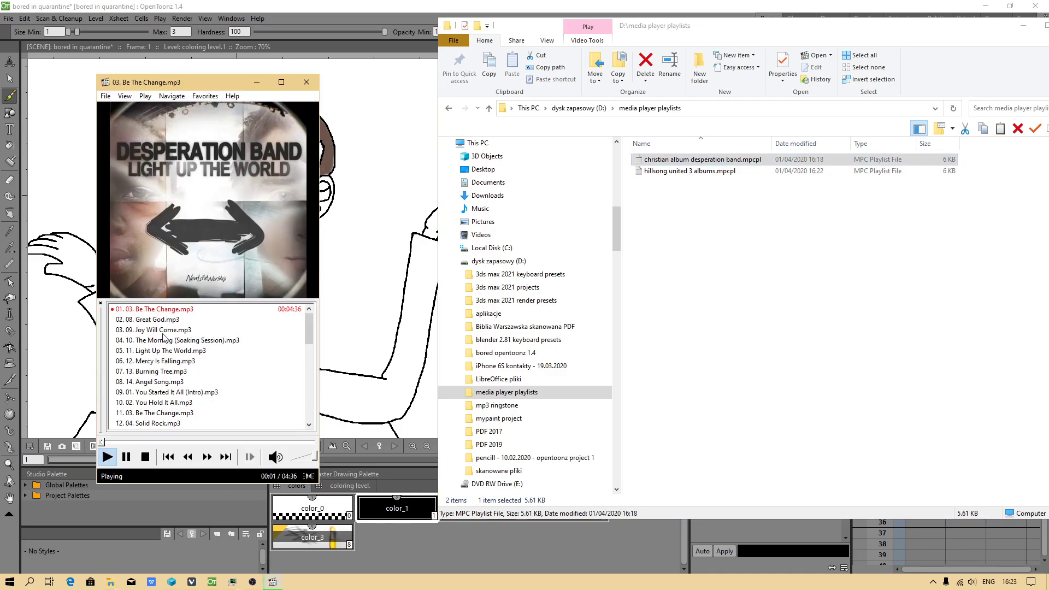
drag(309, 323, 310, 399)
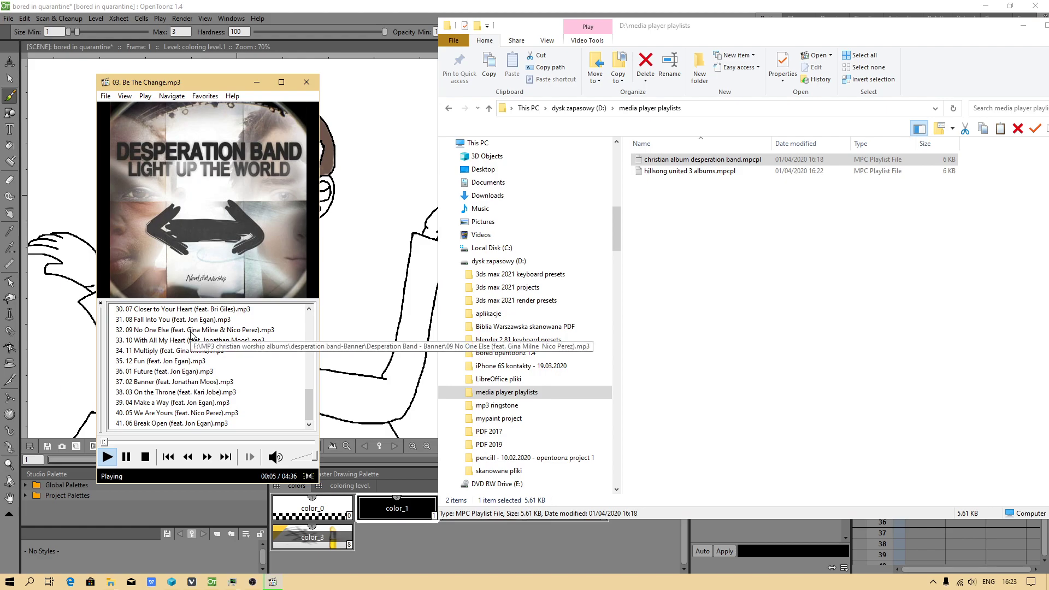
click(145, 457)
right_click(201, 319)
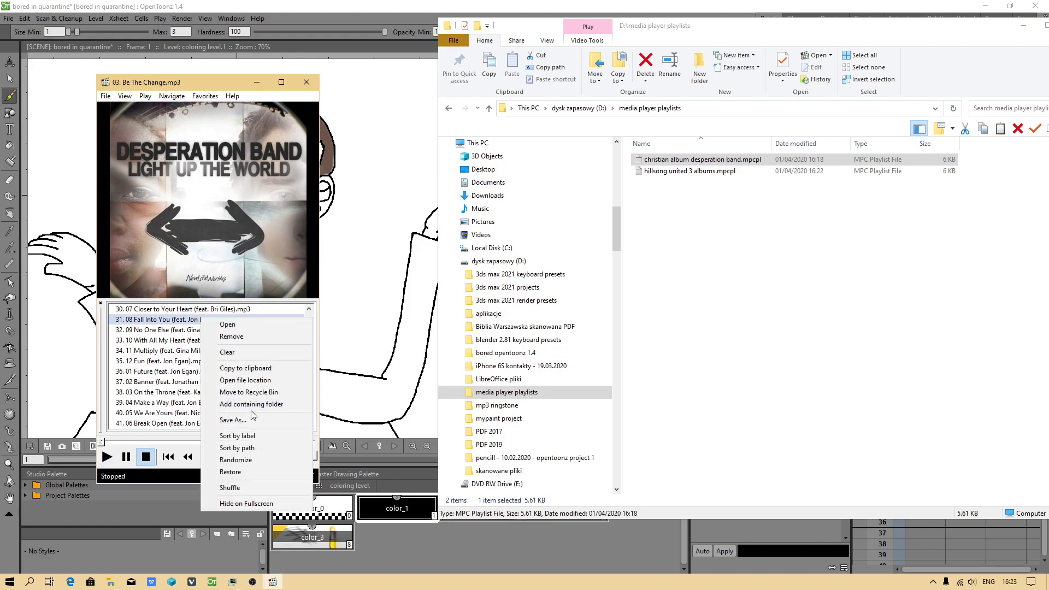
click(227, 351)
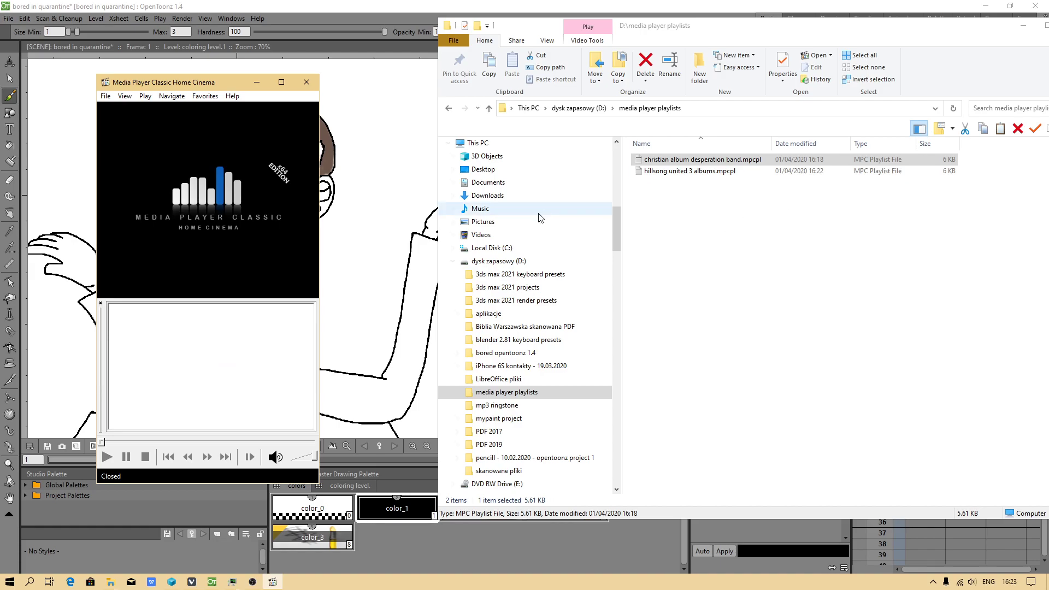
Step: Hide the player's playlist panel and show it again
click(146, 96)
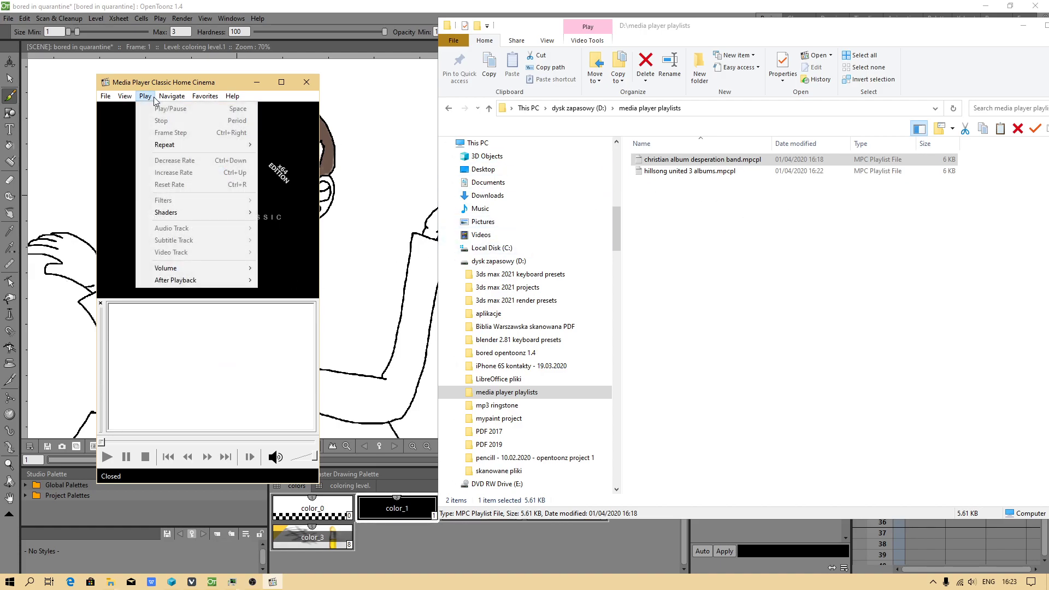
mouse_move(129, 98)
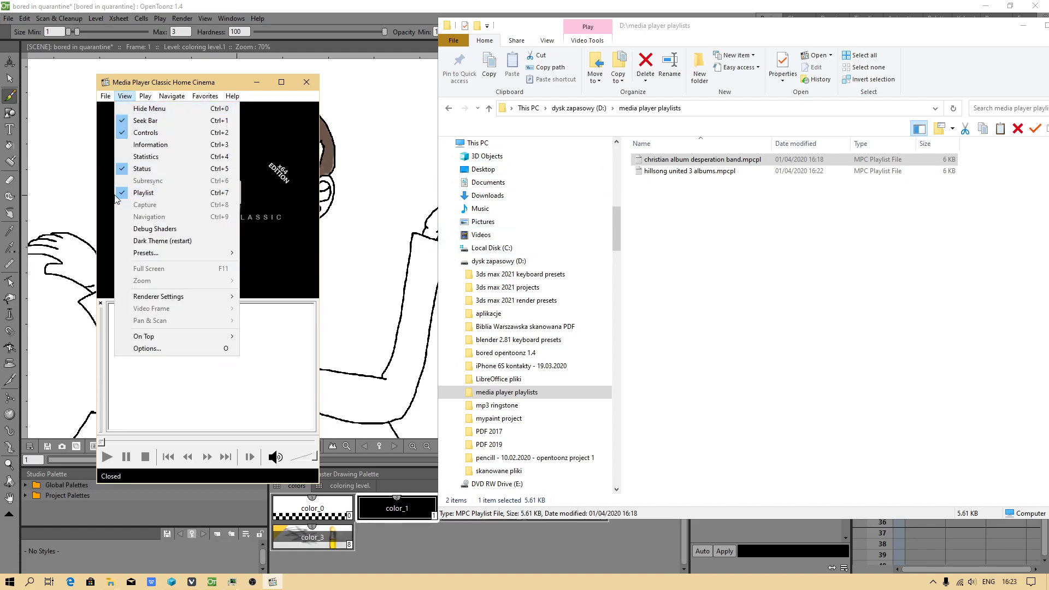
click(141, 193)
click(133, 100)
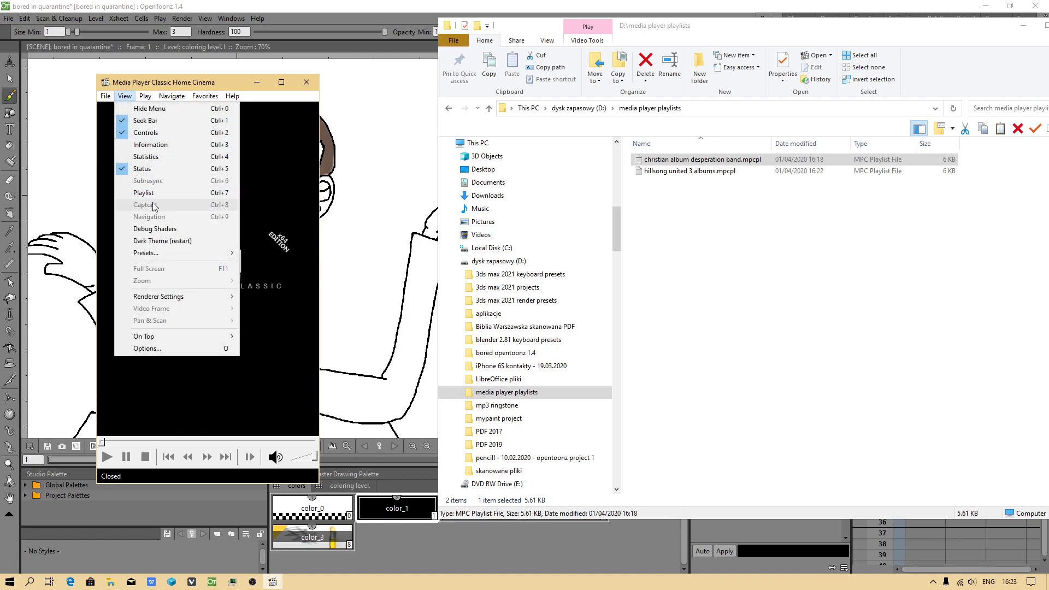
click(141, 193)
click(125, 96)
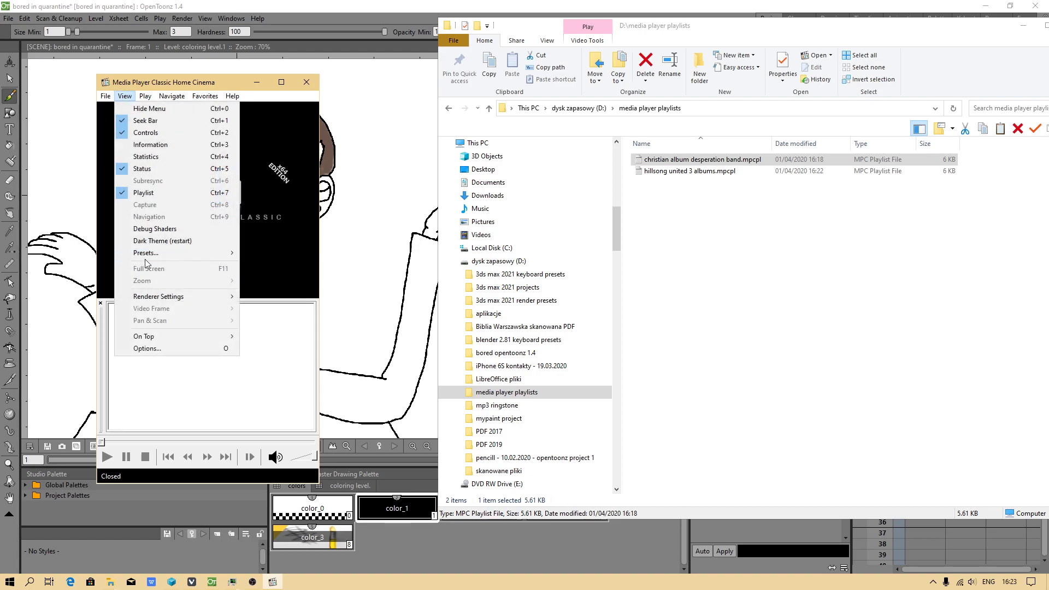
click(156, 381)
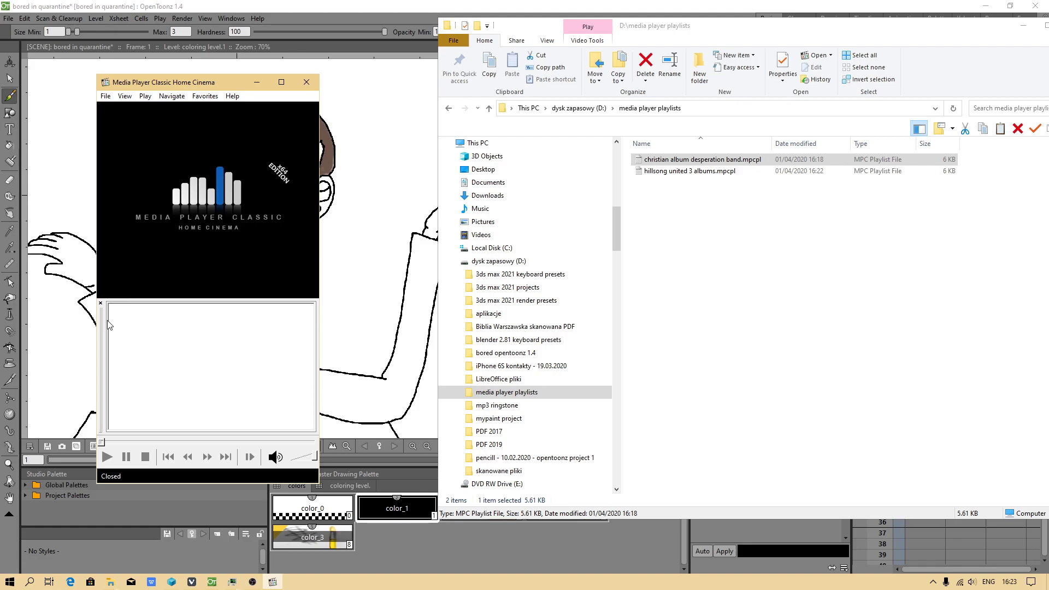
Step: Undock the playlist into a tall floating window beside the player
drag(108, 325, 385, 334)
drag(437, 302, 425, 432)
Step: Load christian album desperation band.mpcpl and play Great God, Burning Tree and songs 25 and 27 from the floating playlist
click(672, 161)
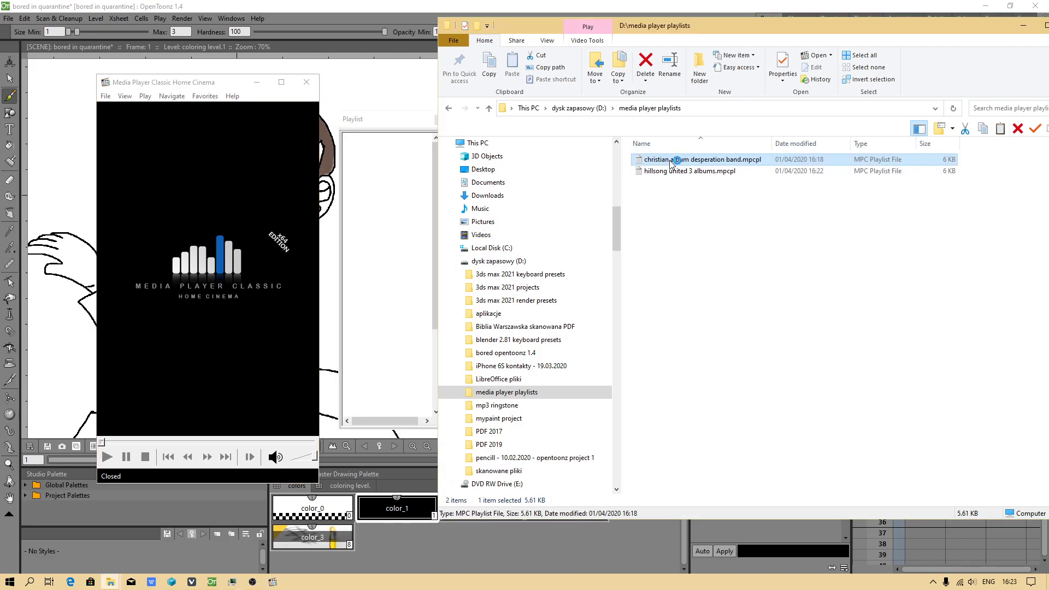
drag(672, 162, 384, 155)
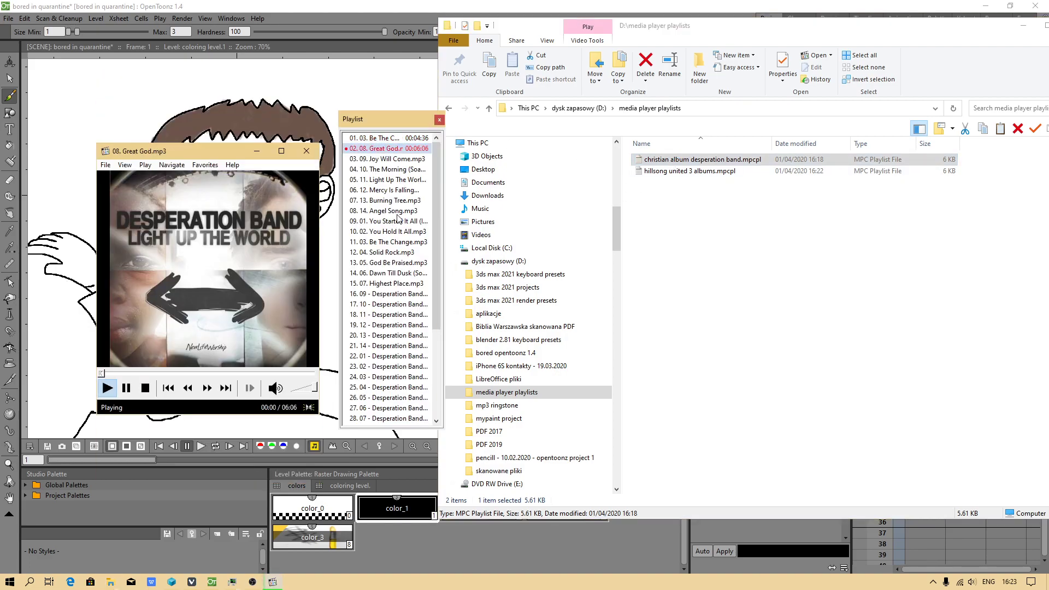
double_click(387, 201)
drag(436, 197, 436, 272)
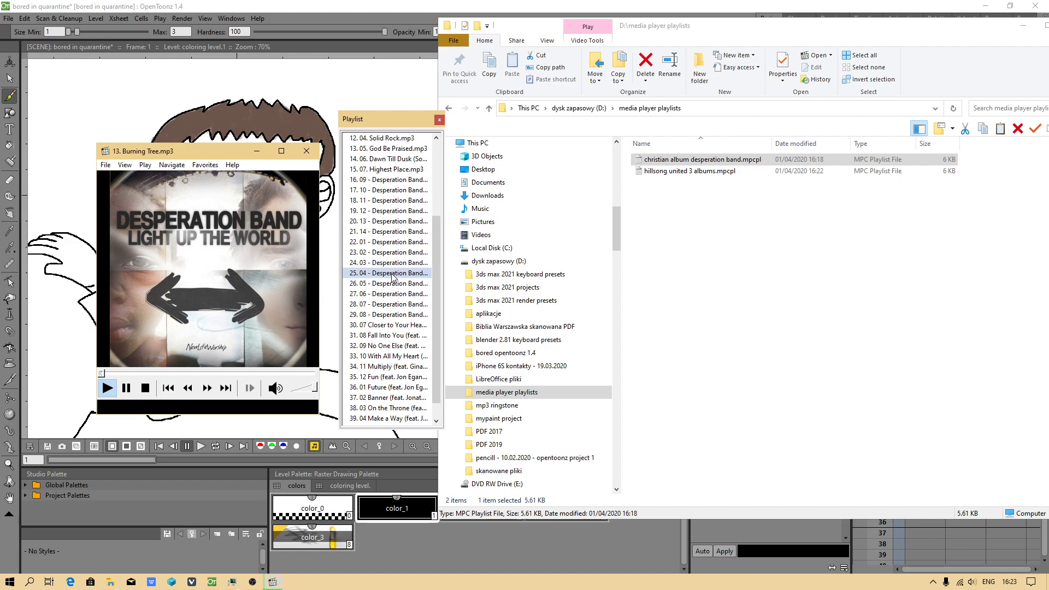
double_click(392, 274)
double_click(393, 294)
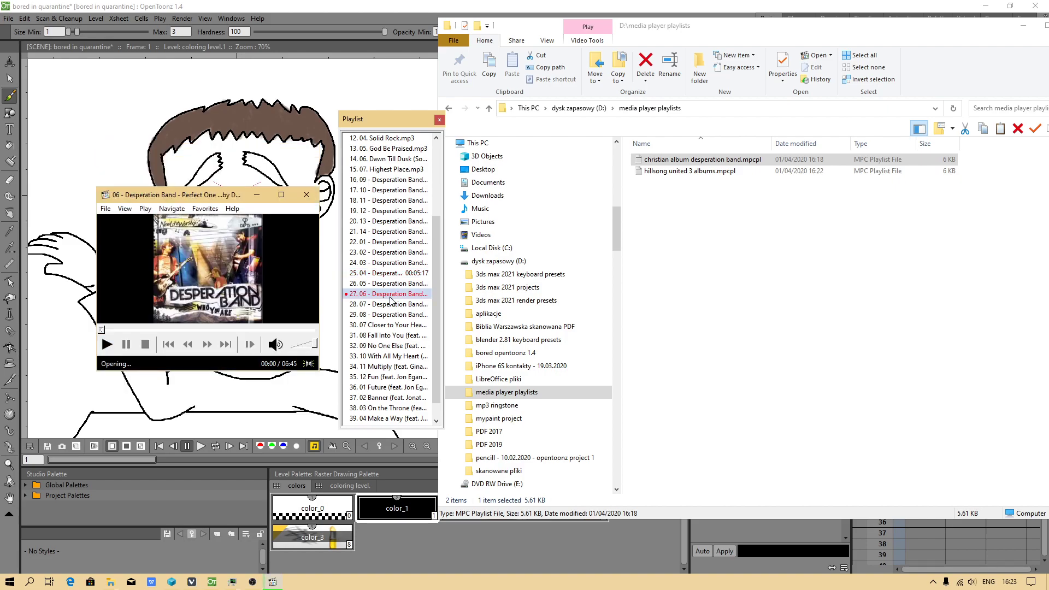
Step: Load hillsong united 3 albums.mpcpl, play 1-14 Wake [Studio Version] and stop playback
double_click(691, 171)
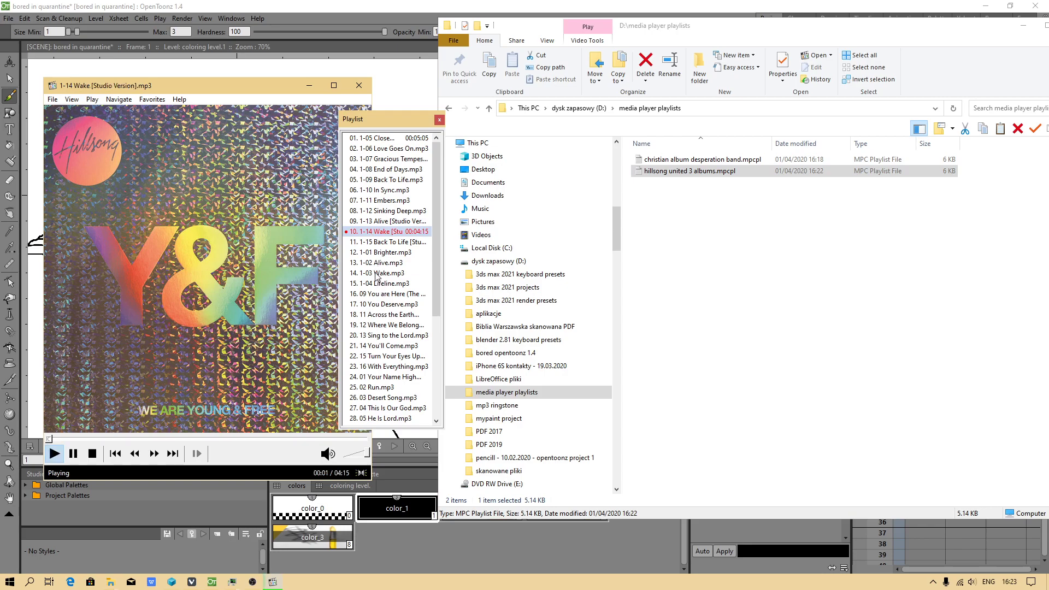
click(74, 439)
click(92, 454)
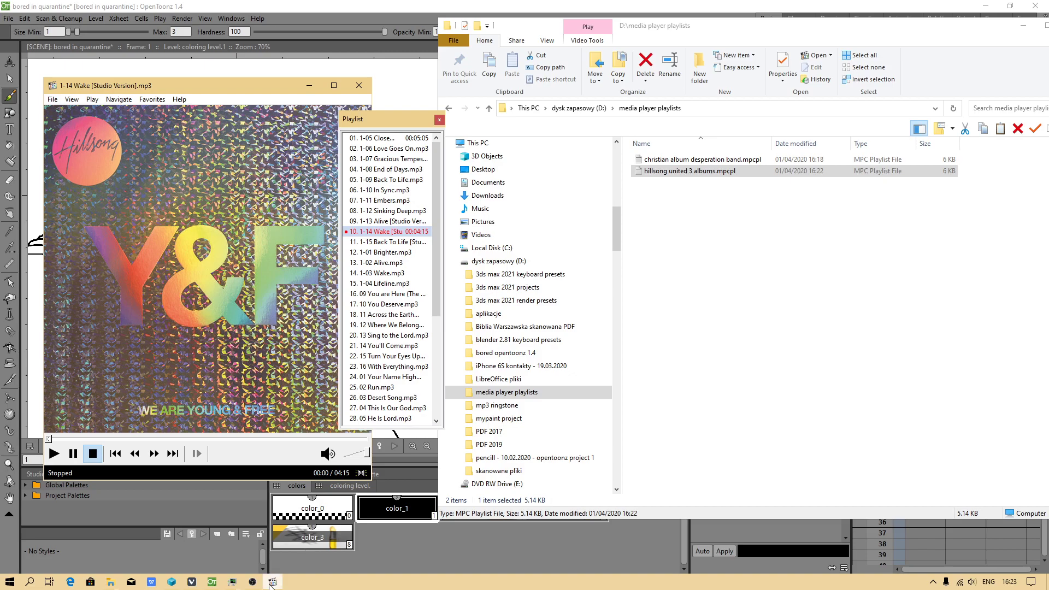
mouse_move(264, 587)
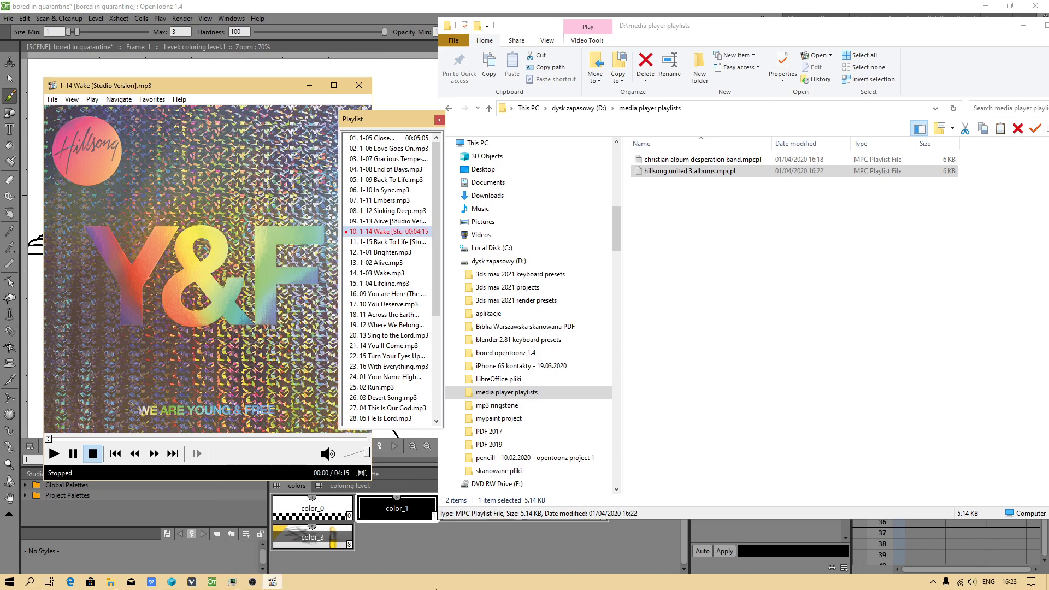